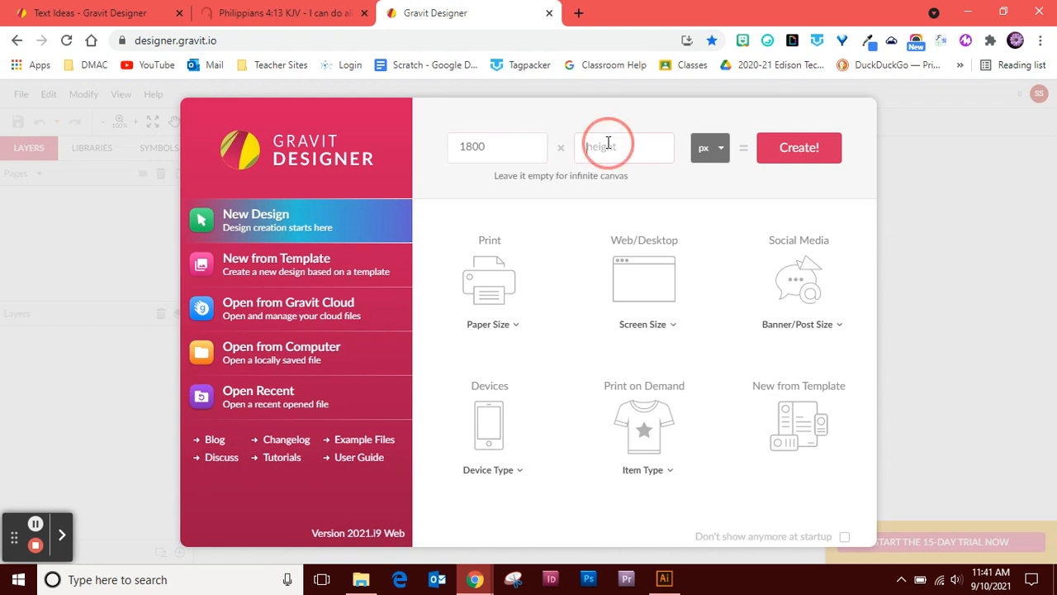
# - Set the new design's height to 1200 px and create the canvas
pyautogui.write('1200')
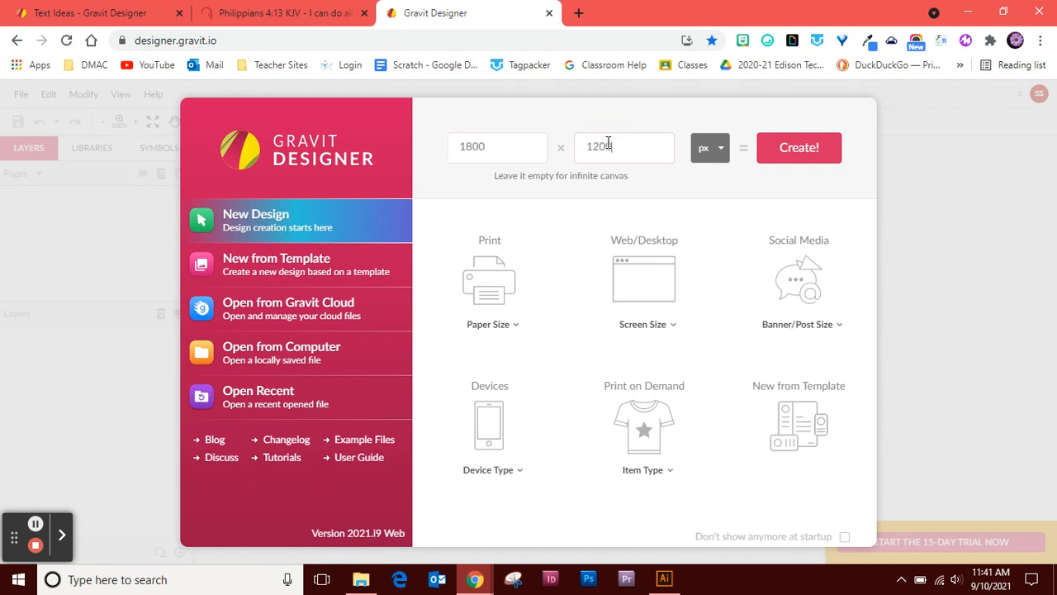
pyautogui.click(798, 157)
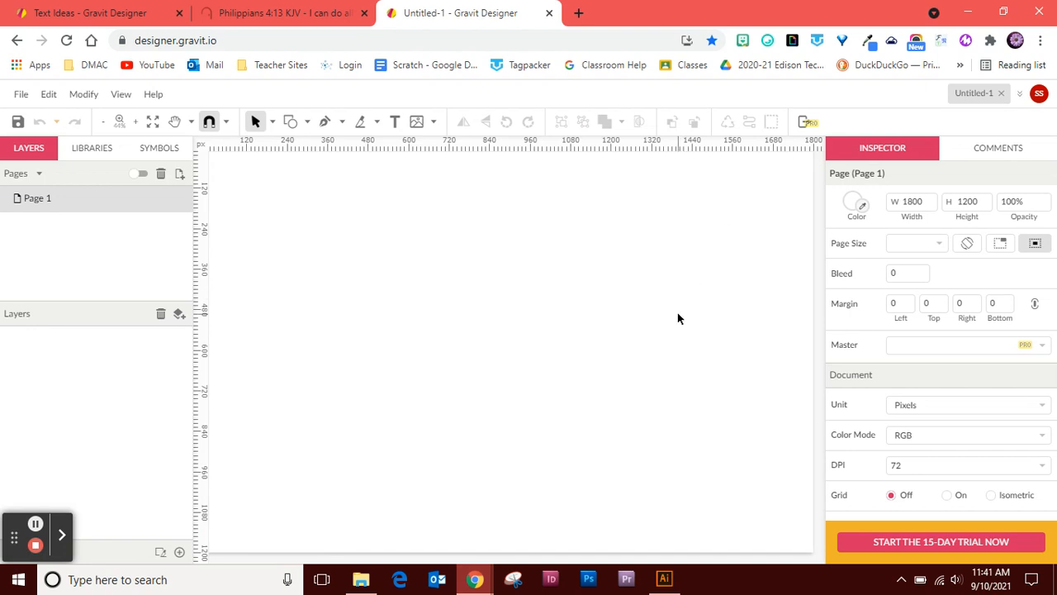
# - Zoom out to 25% to view the whole blank page
pyautogui.scroll(2, 677, 314)
pyautogui.scroll(-4, 677, 314)
pyautogui.scroll(6, 678, 314)
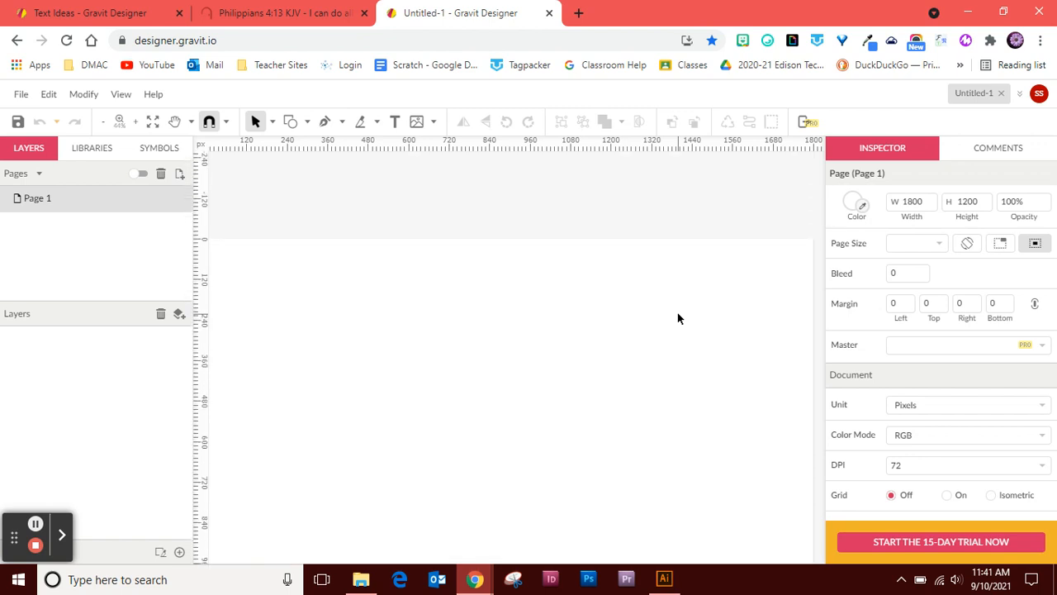
pyautogui.scroll(-3, 677, 314)
pyautogui.scroll(3, 677, 318)
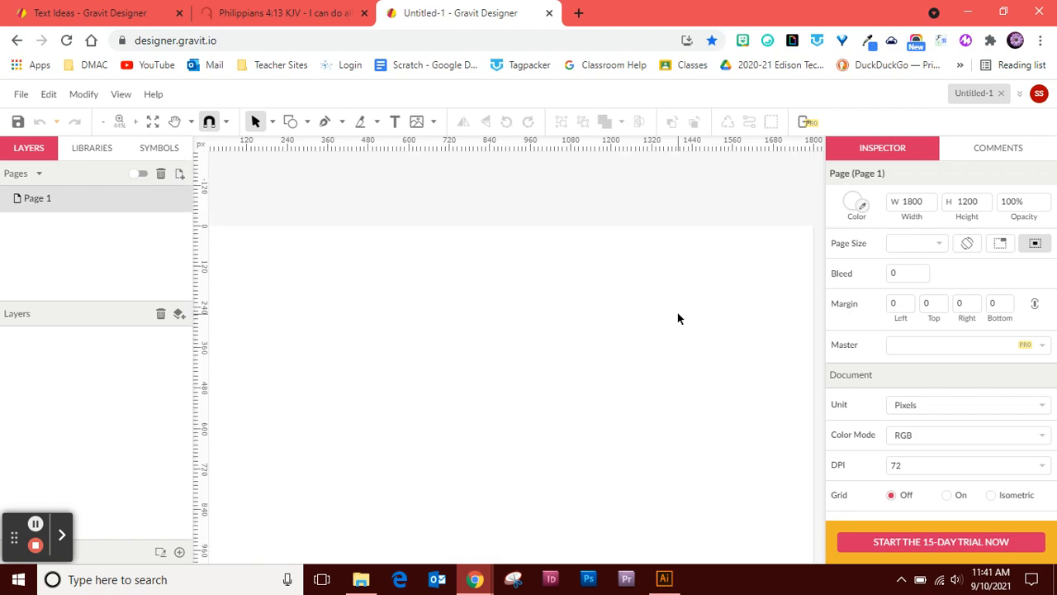
pyautogui.scroll(-3, 677, 318)
pyautogui.press('z')
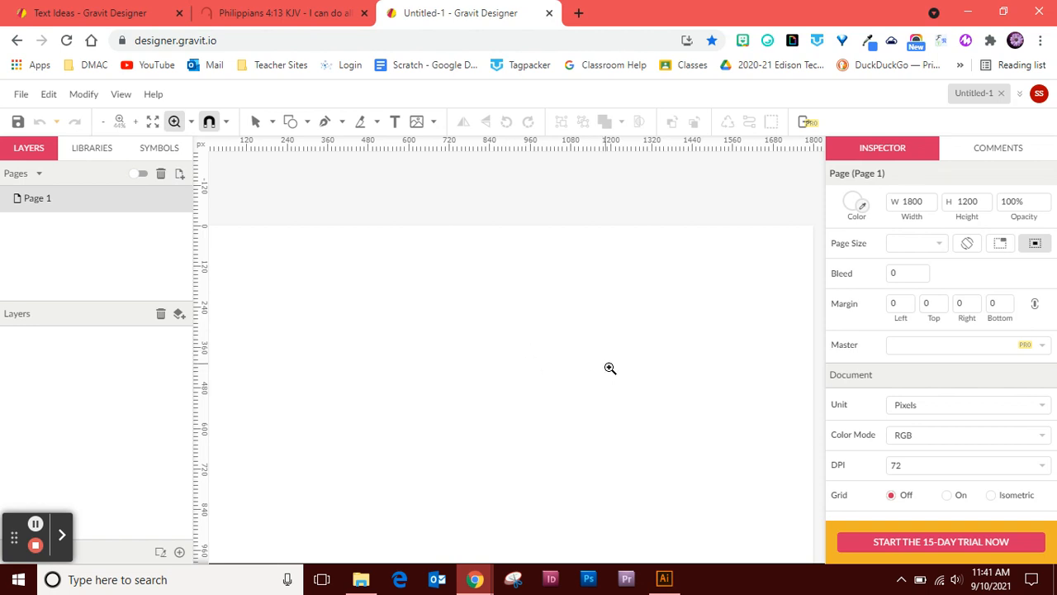
pyautogui.keyDown('alt'); pyautogui.click(609, 368); pyautogui.keyUp('alt')
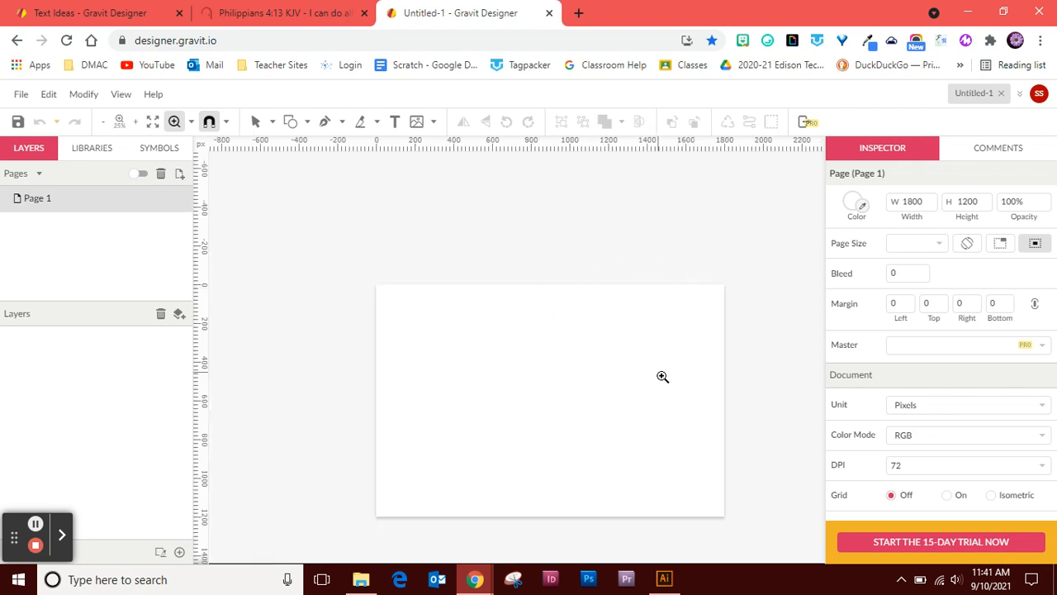
pyautogui.click(35, 526)
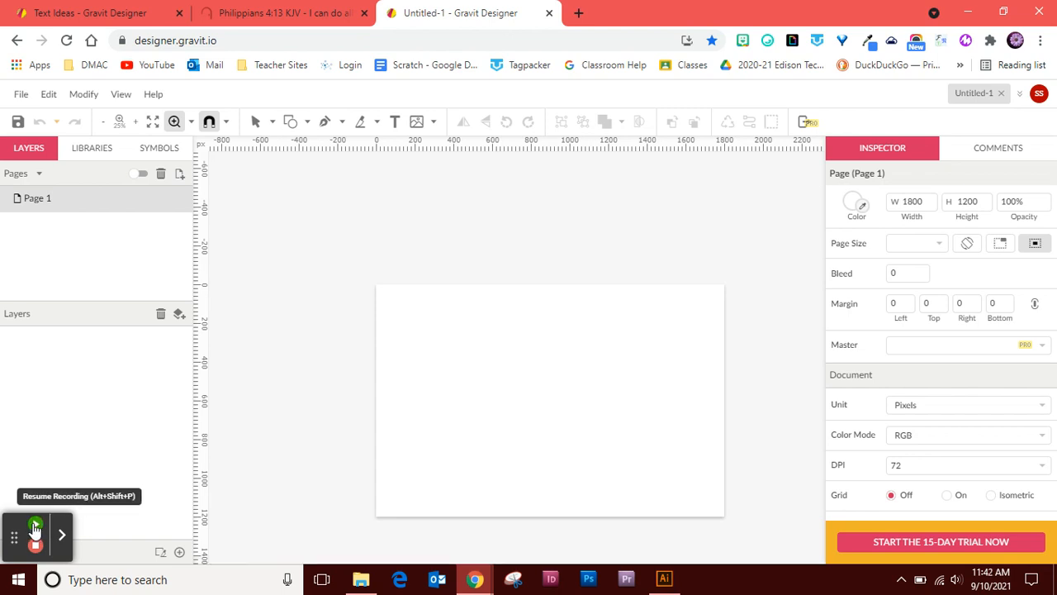
pyautogui.click(34, 526)
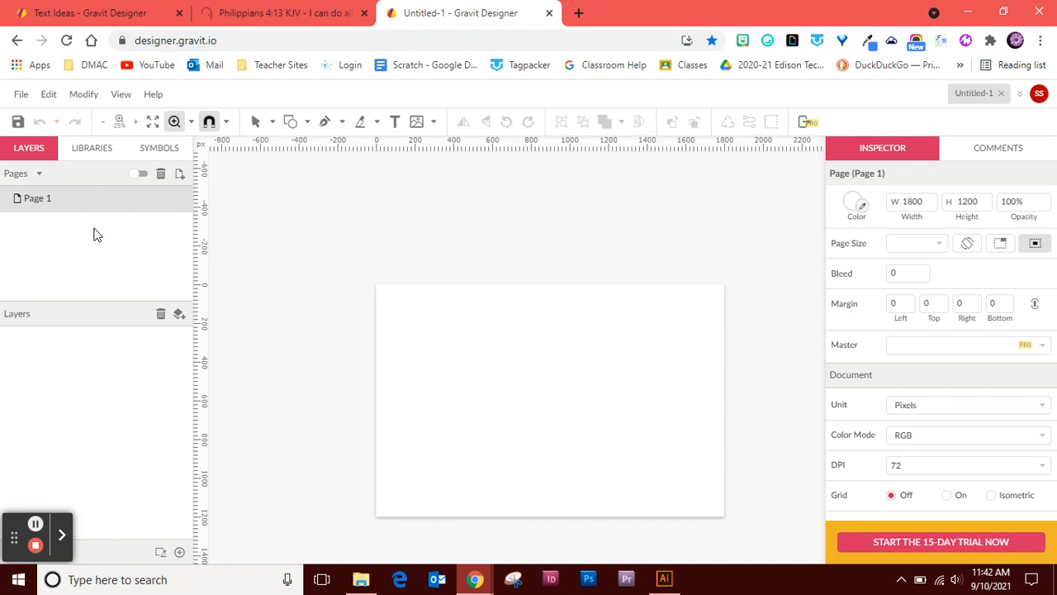
# - Place the image Blue-Waves-SQ.jpg from the Desktop onto the page
pyautogui.click(20, 96)
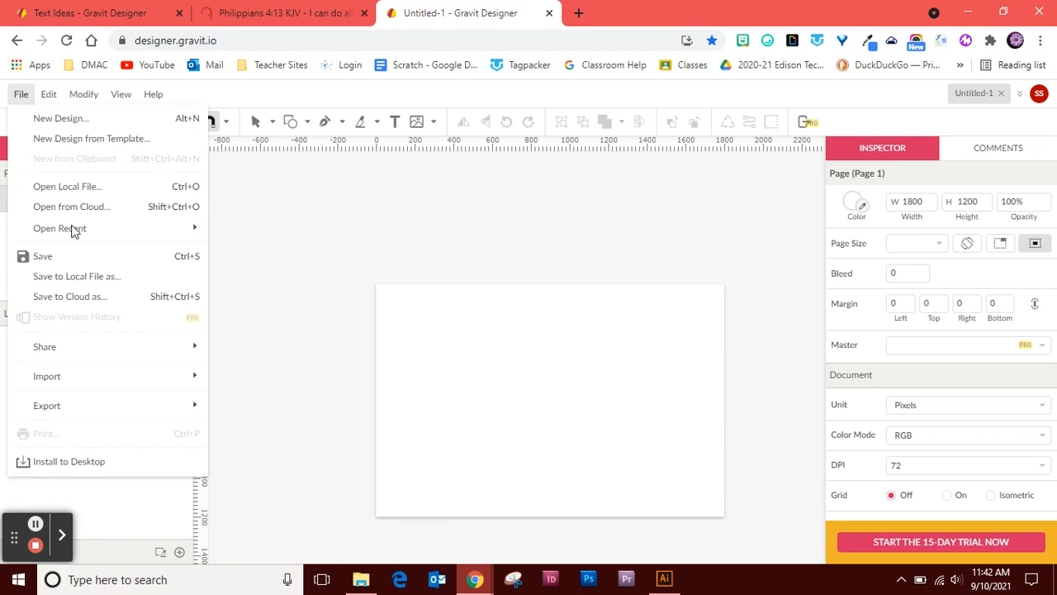
pyautogui.moveTo(118, 379)
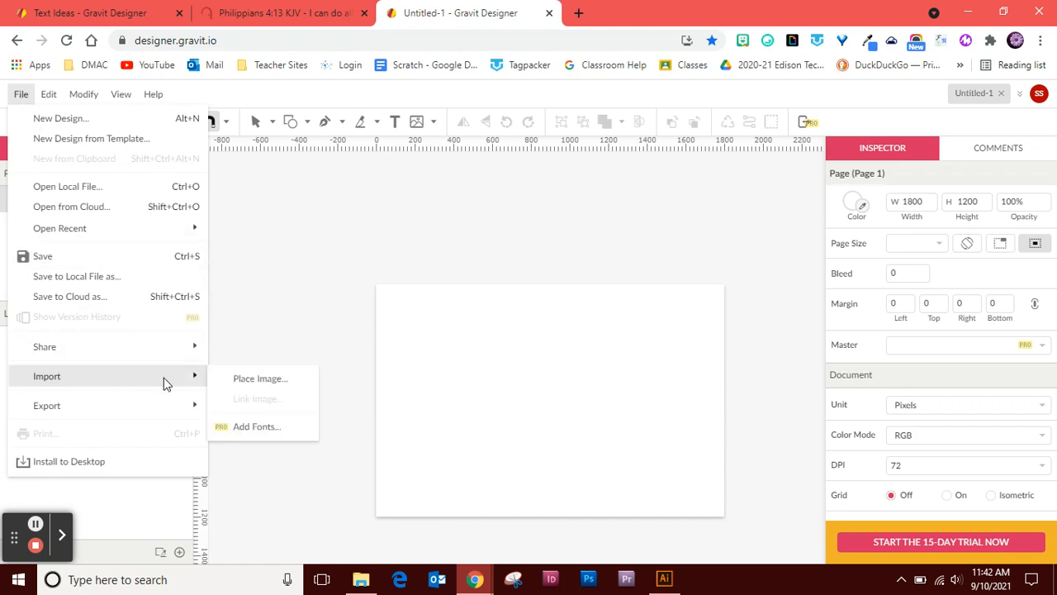
pyautogui.click(257, 385)
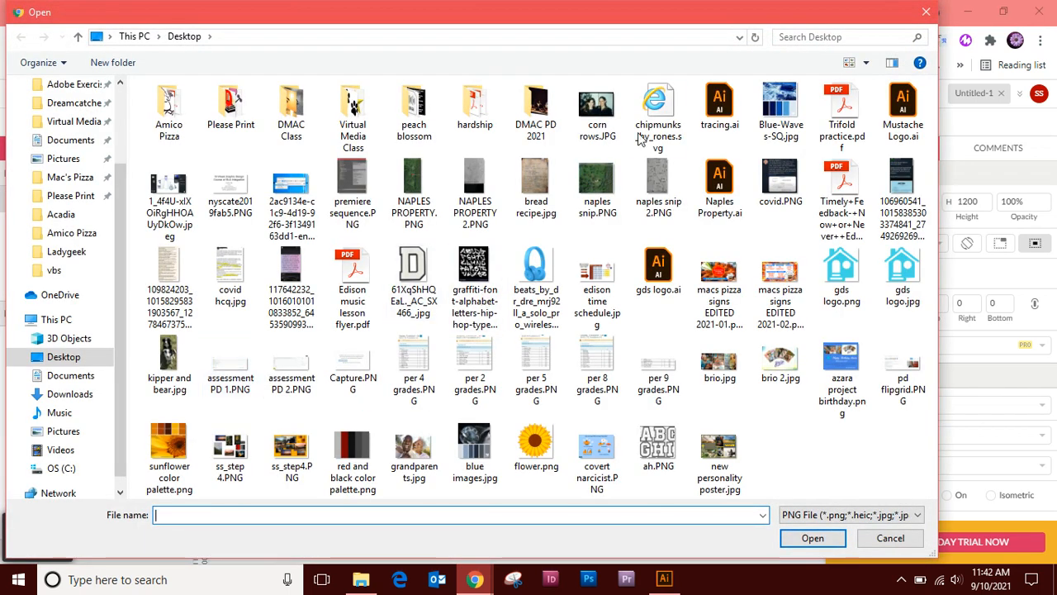
pyautogui.click(786, 116)
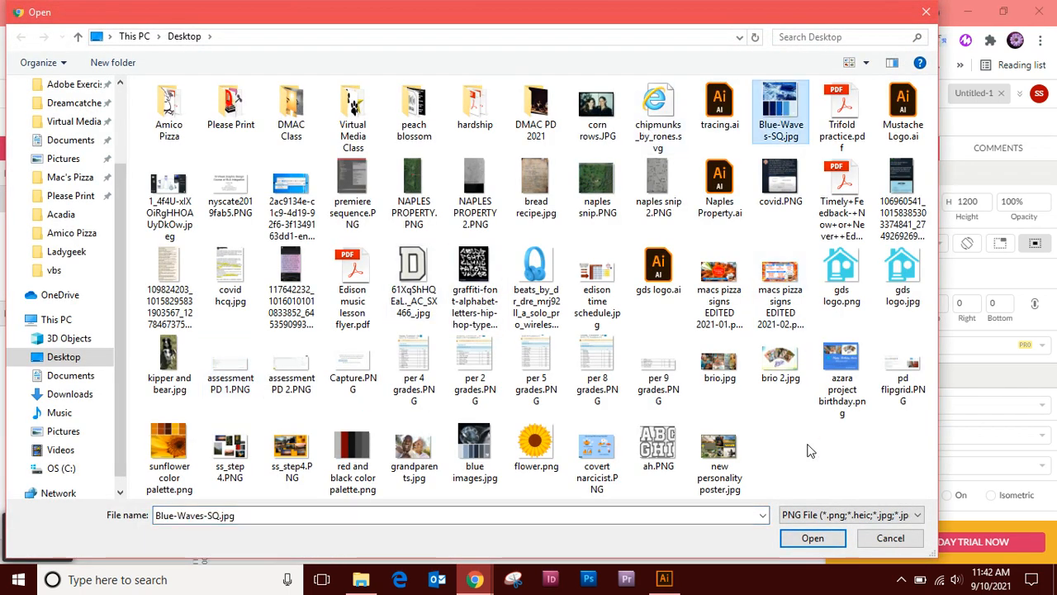
pyautogui.click(813, 539)
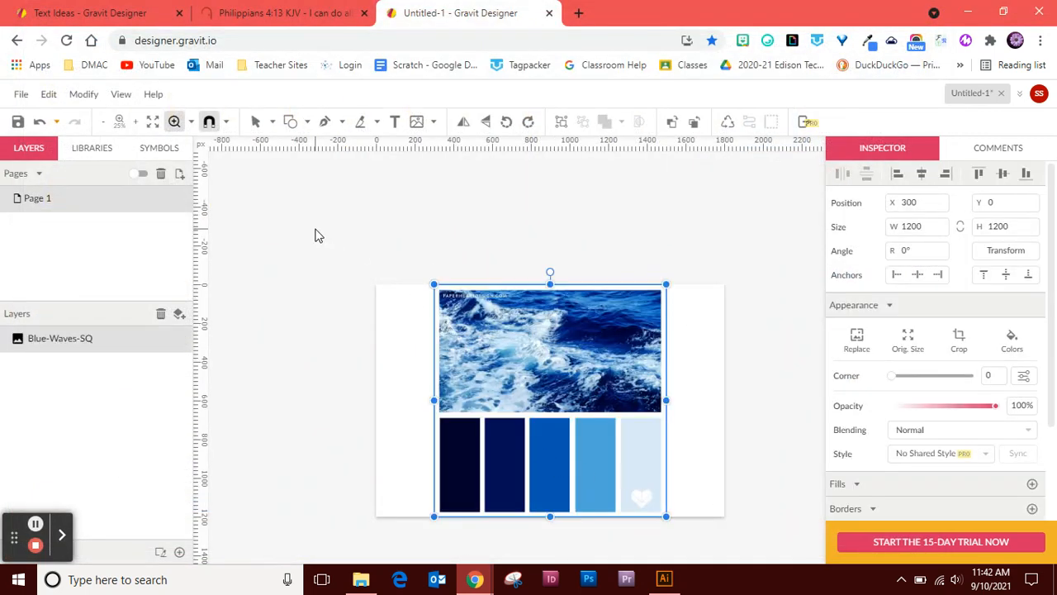
# - Place the portrait photo of the forest and misty mountains from the DMAC Class folder onto the page
pyautogui.click(21, 94)
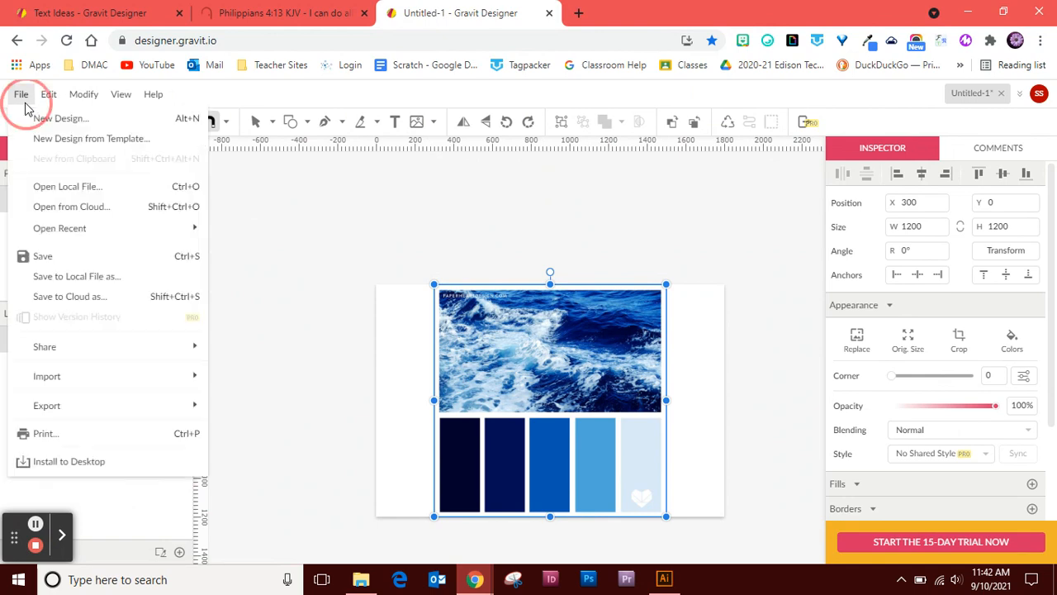
pyautogui.moveTo(125, 360)
pyautogui.moveTo(132, 378)
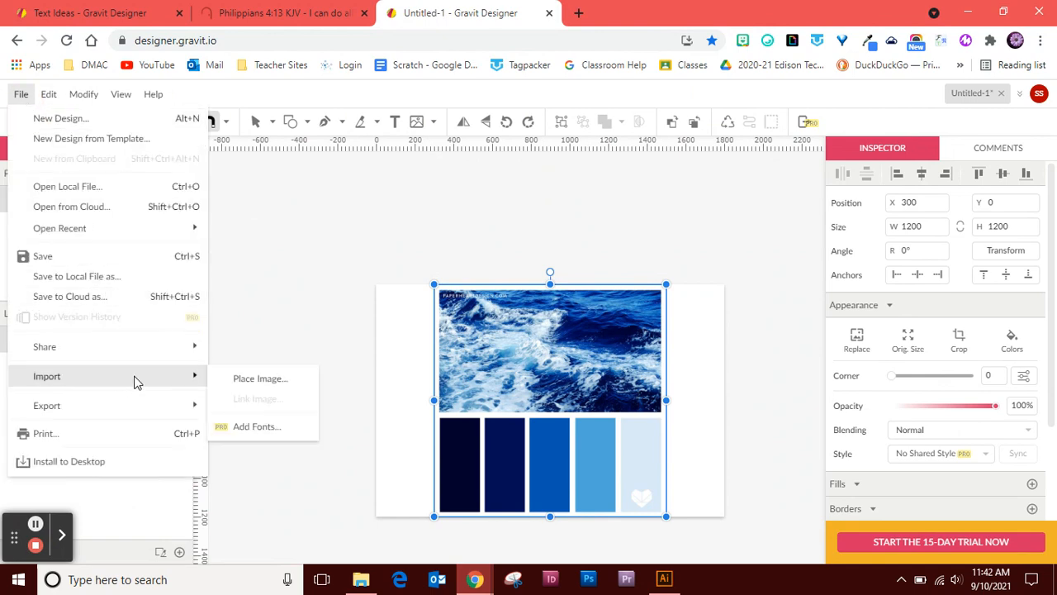
pyautogui.click(275, 380)
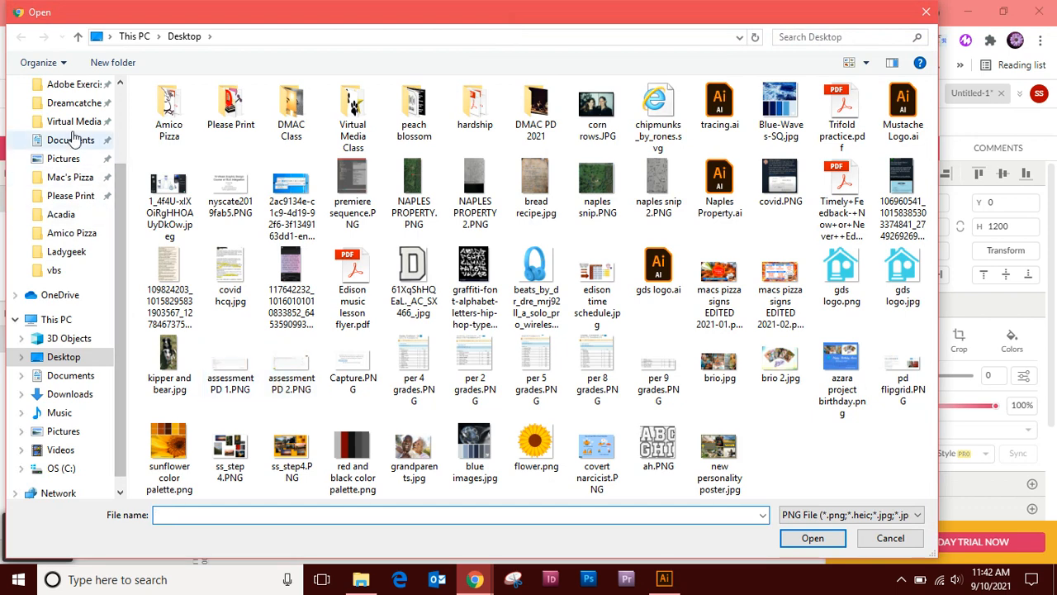
pyautogui.scroll(1, 61, 101)
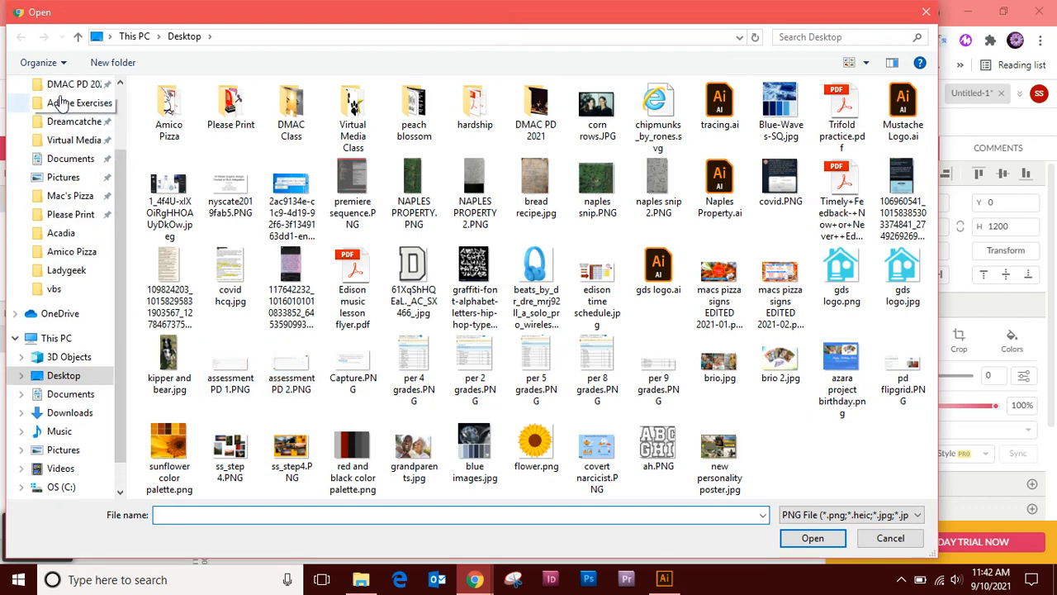
pyautogui.scroll(3, 60, 100)
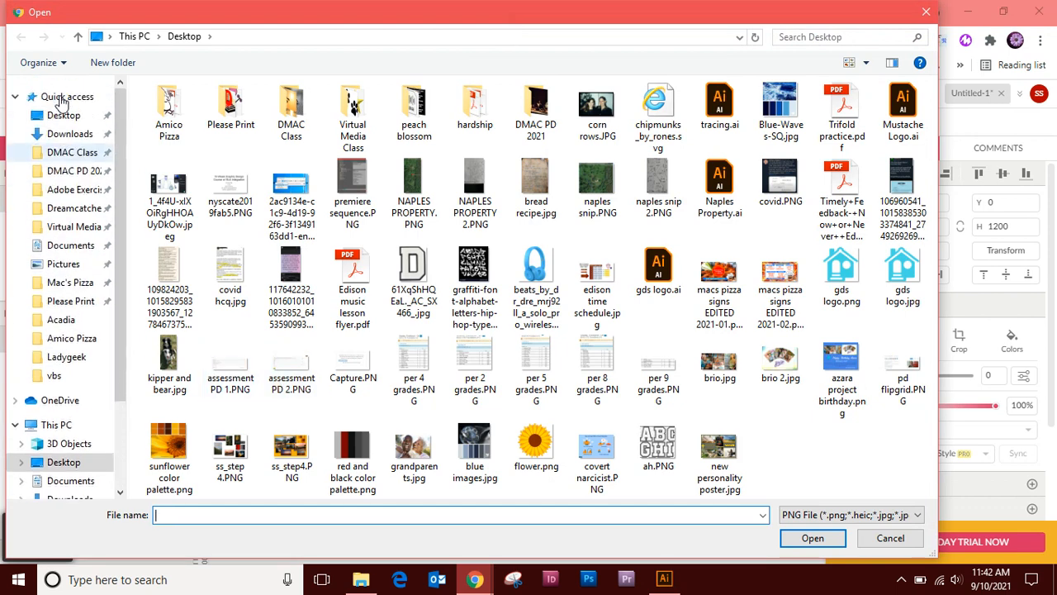
pyautogui.click(70, 155)
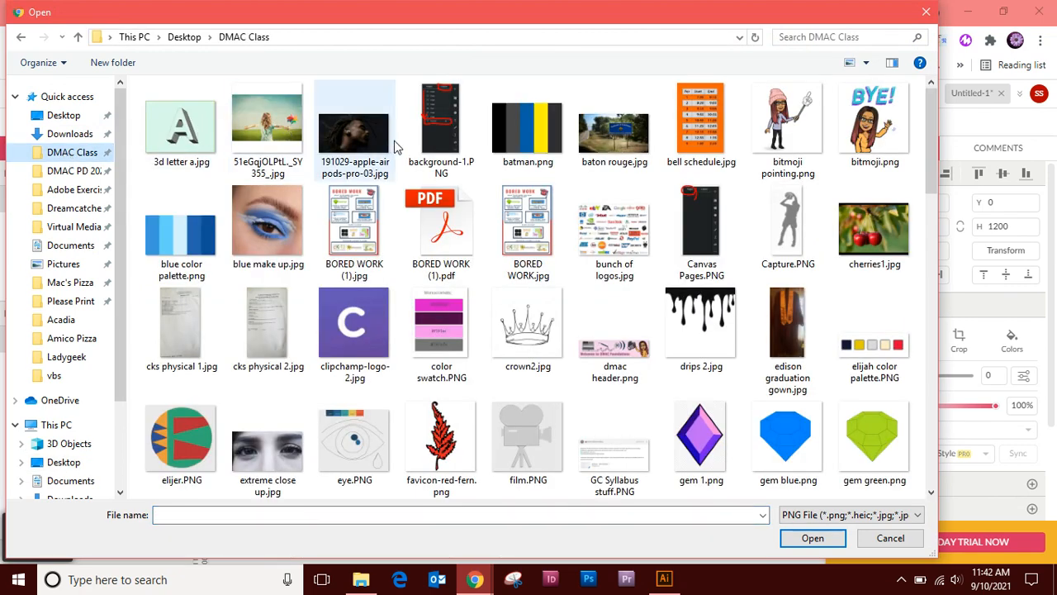
pyautogui.scroll(-5, 394, 140)
pyautogui.scroll(-10, 394, 145)
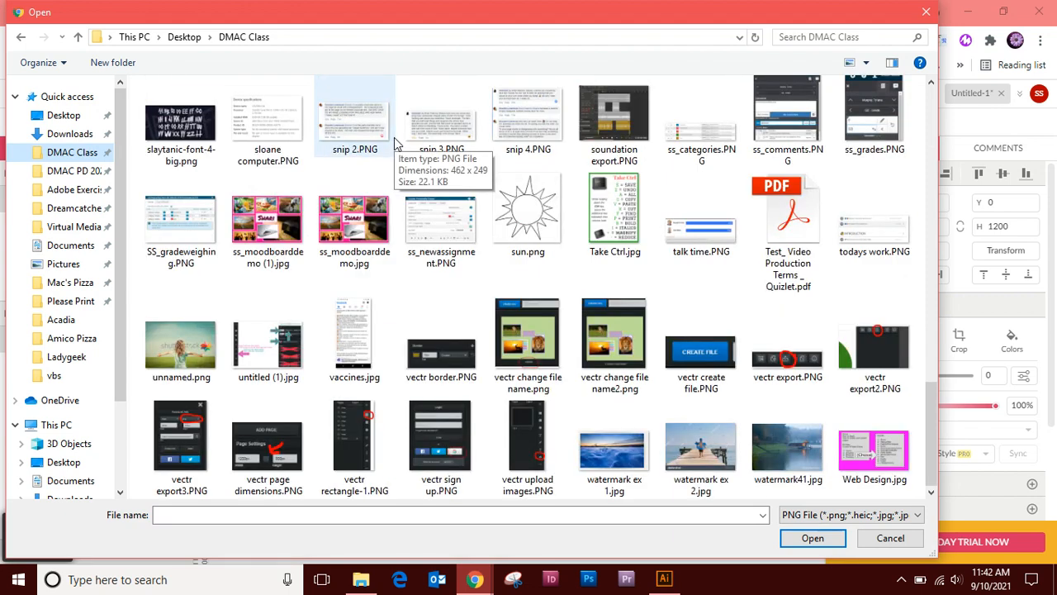
pyautogui.scroll(3, 394, 140)
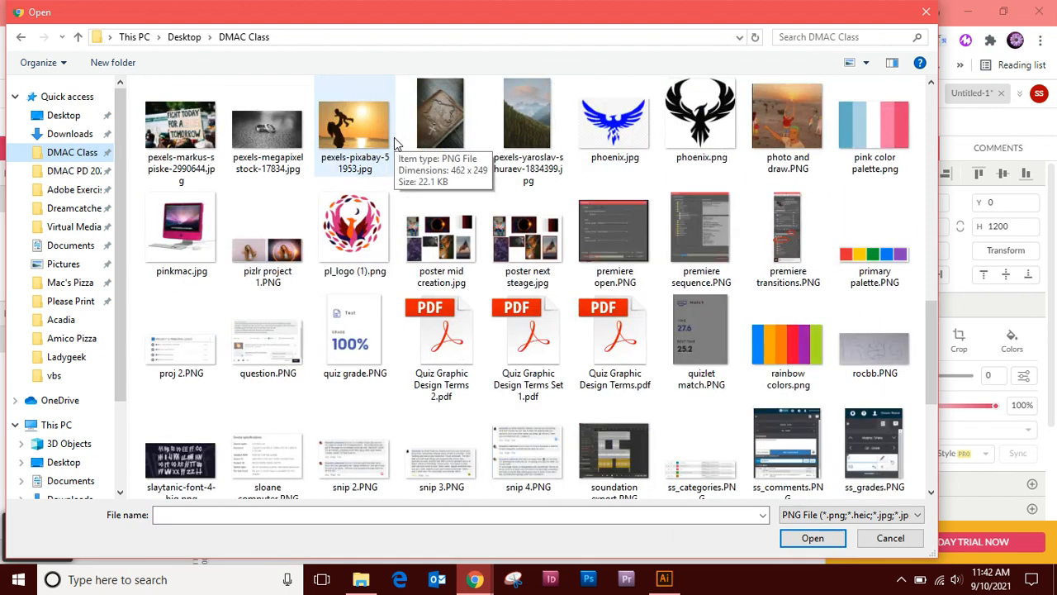
pyautogui.click(523, 125)
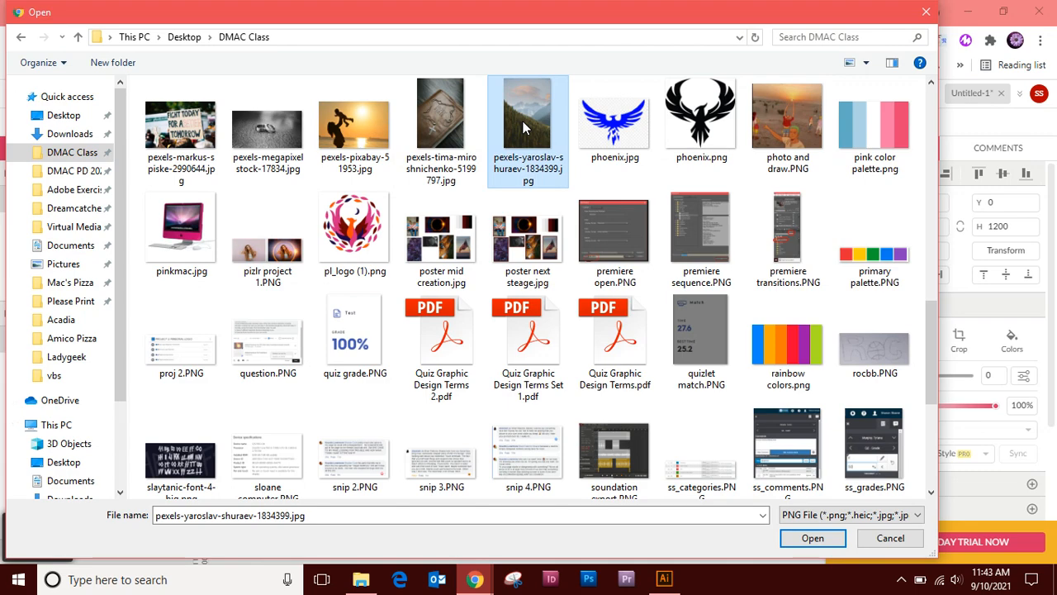
pyautogui.click(810, 538)
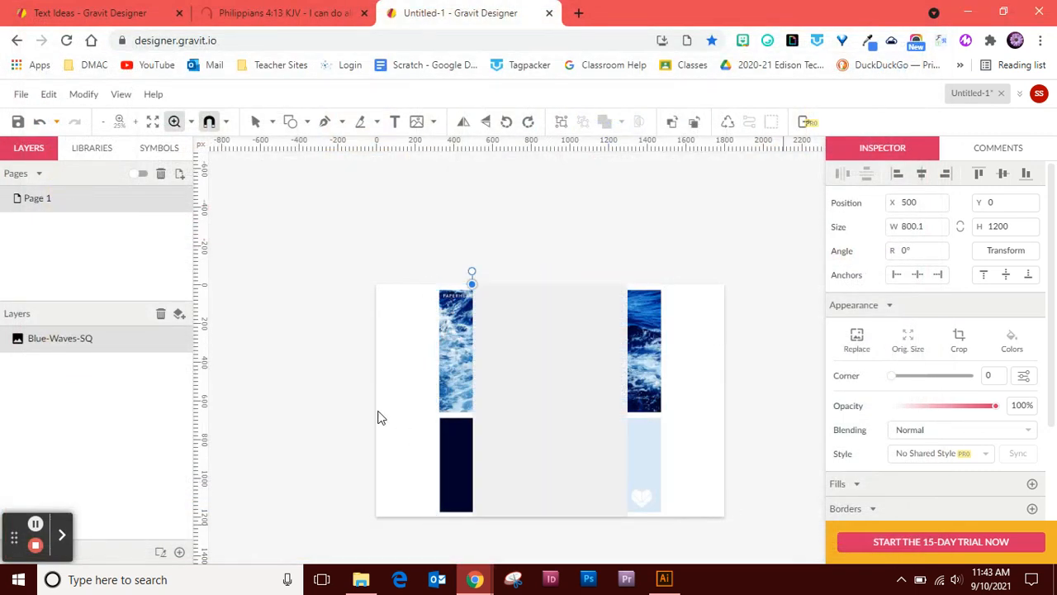
# - Place the image pexels-pixabay-51953.jpg from the DMAC Class folder onto the page
pyautogui.click(20, 97)
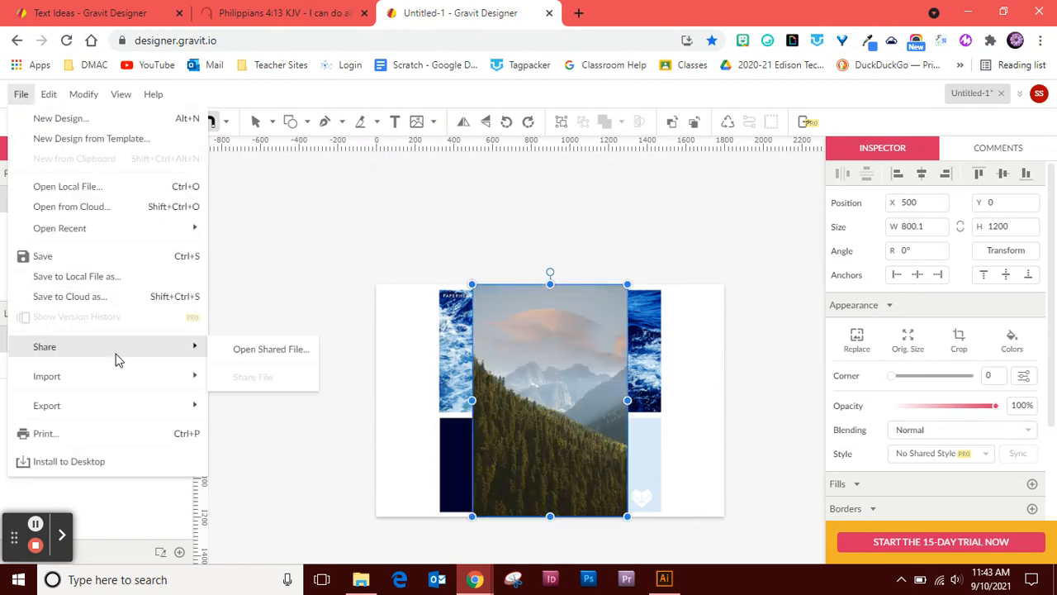
pyautogui.moveTo(123, 386)
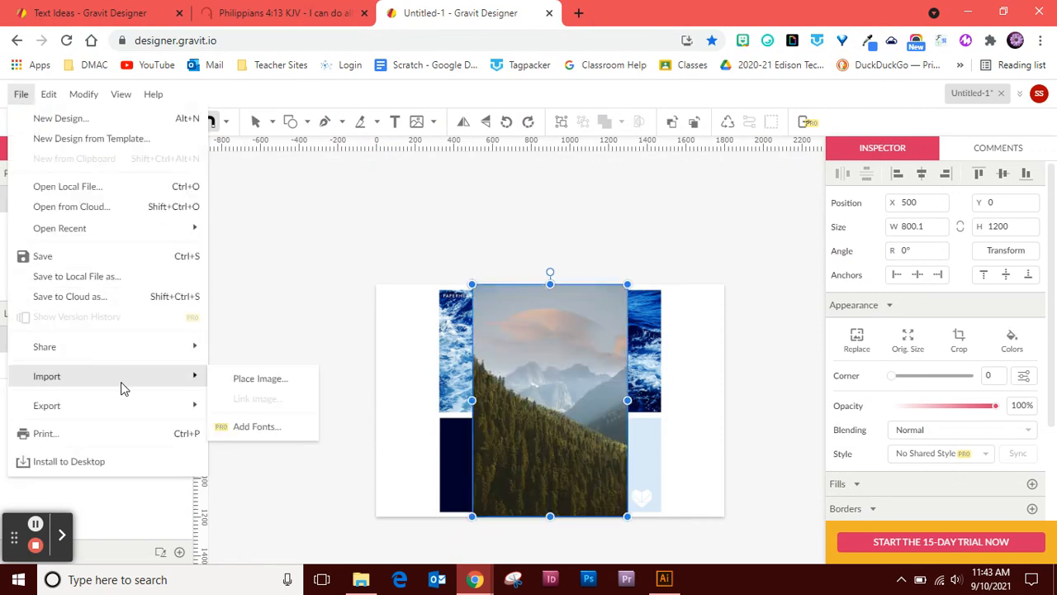
pyautogui.click(258, 385)
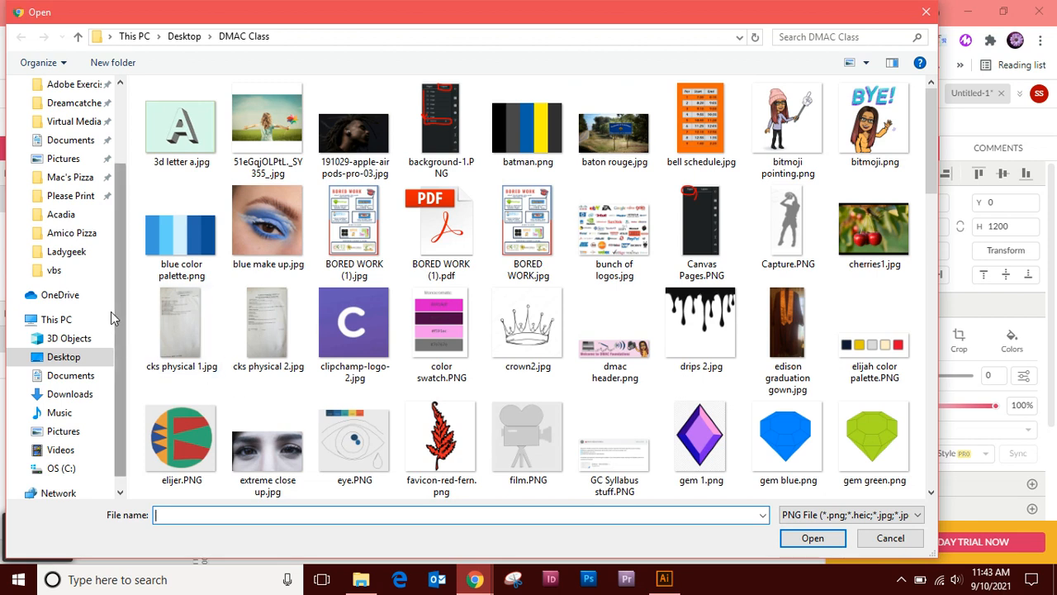
pyautogui.scroll(1, 72, 153)
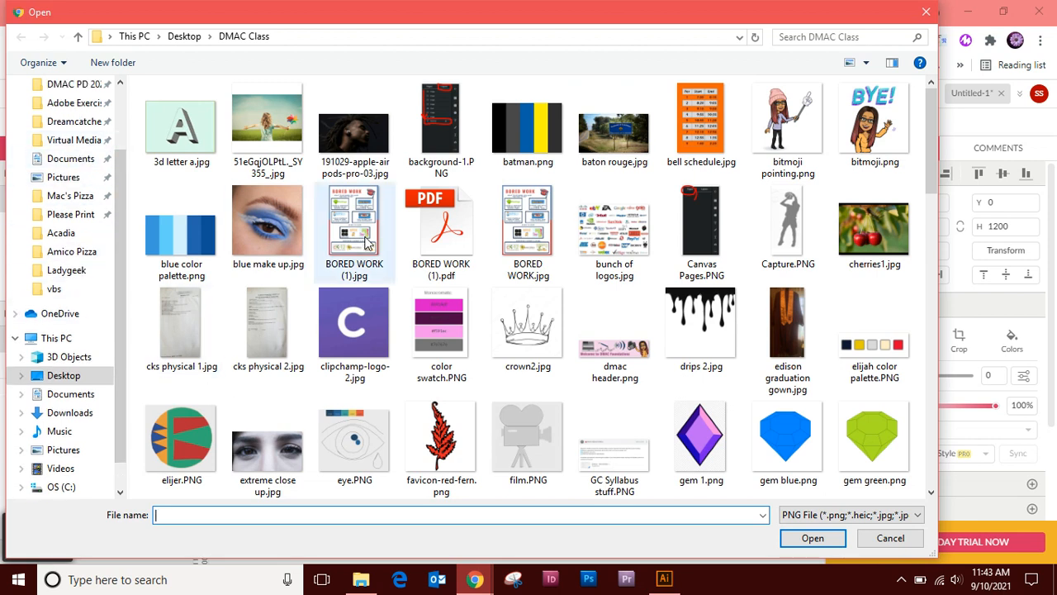
pyautogui.scroll(-2, 367, 242)
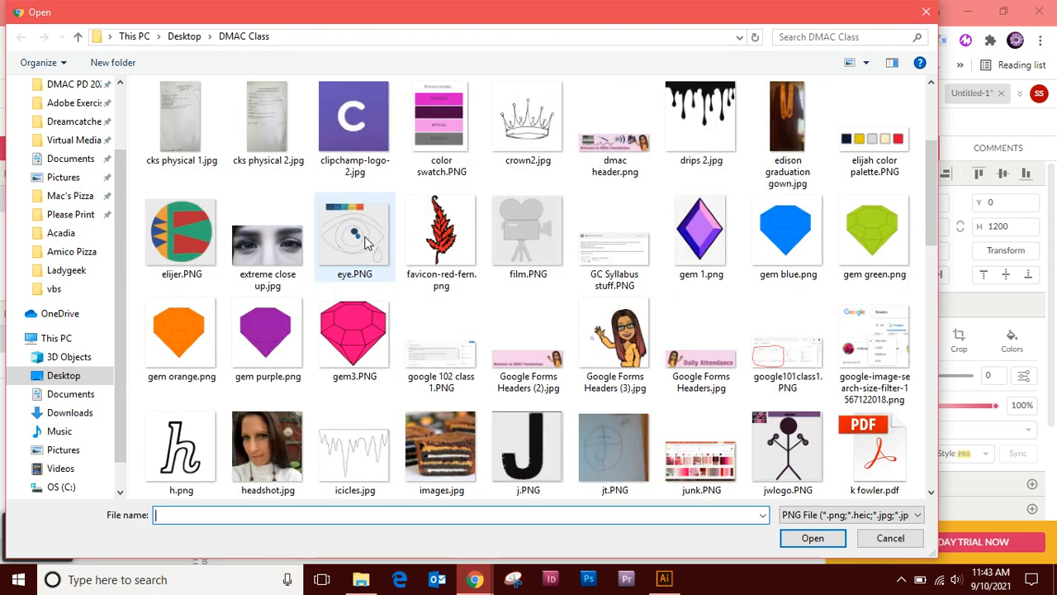
pyautogui.scroll(-5, 368, 242)
pyautogui.click(366, 240)
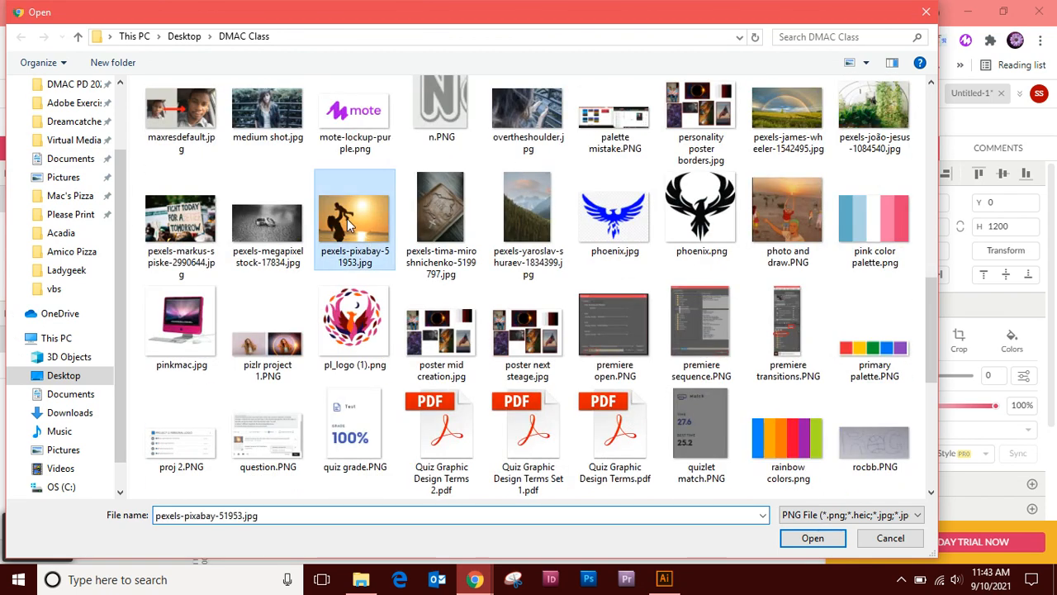
pyautogui.click(810, 538)
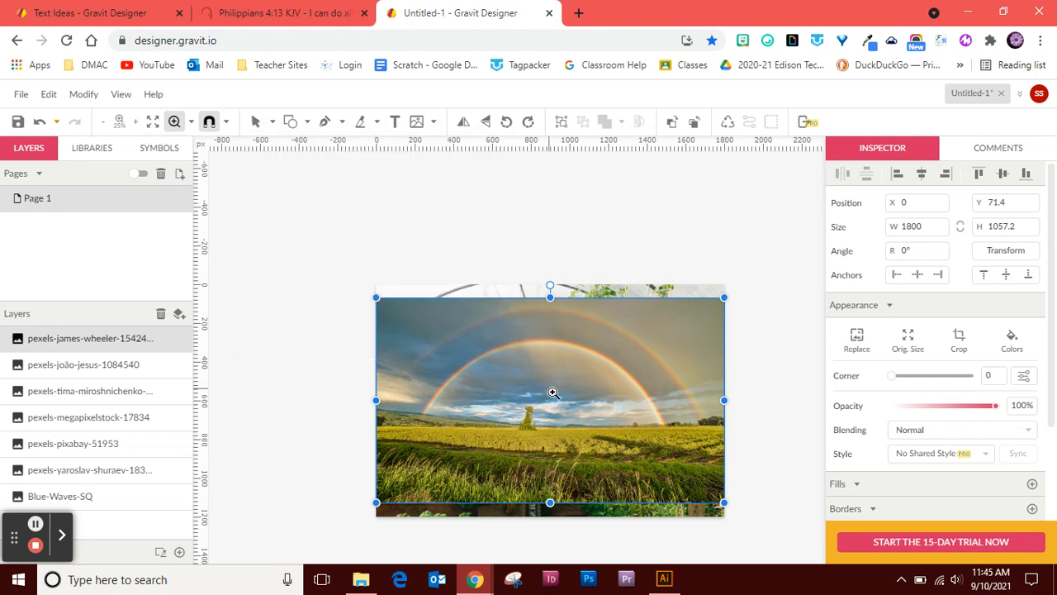
# - Move the rainbow photo up and left to about X -268, Y -25, and rename its layer as rainbow
pyautogui.press('v')
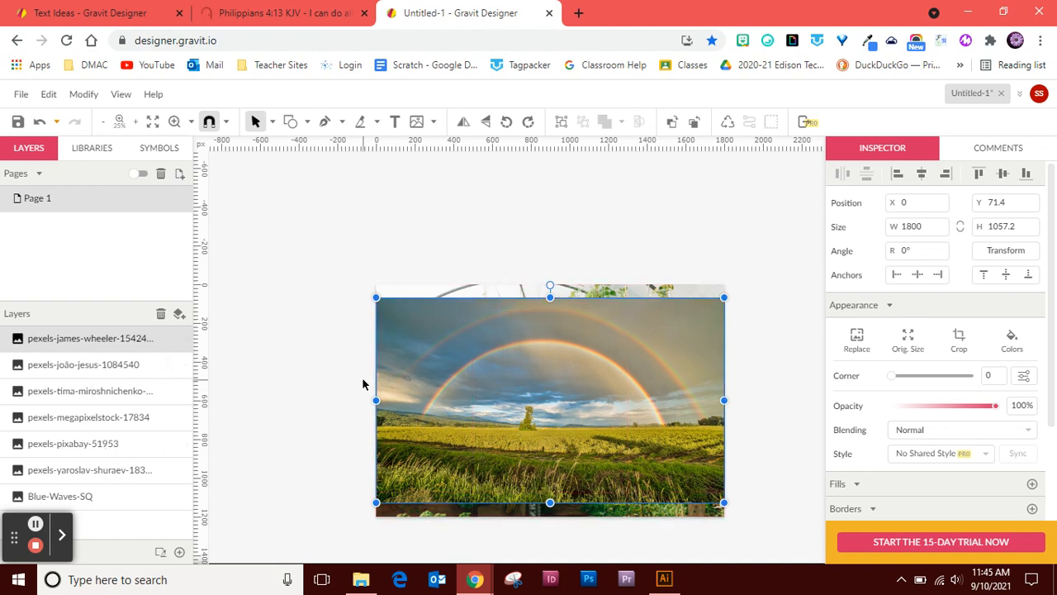
pyautogui.moveTo(500, 397); pyautogui.dragTo(447, 374)
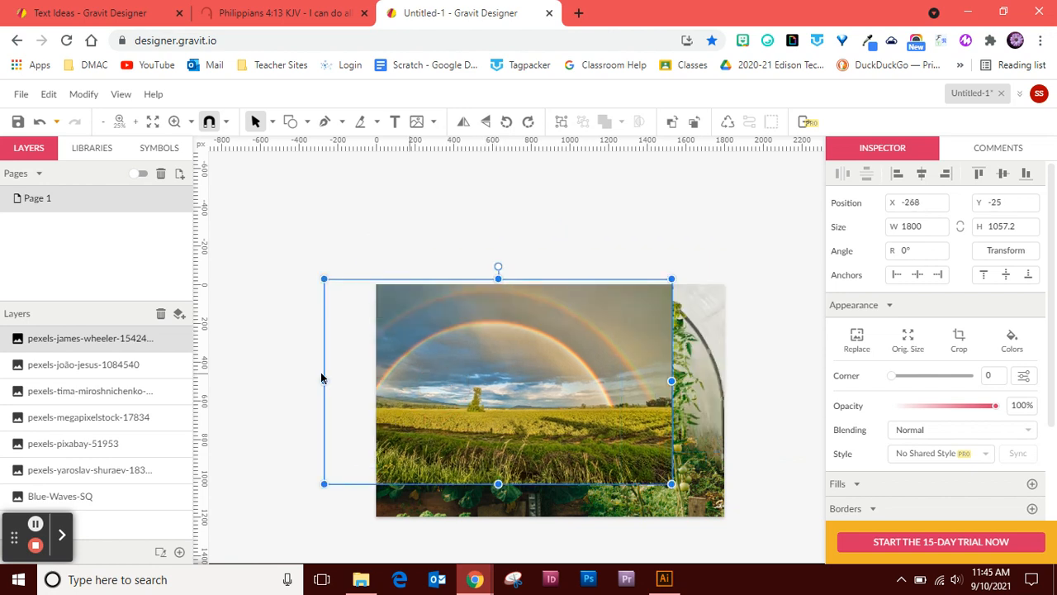
pyautogui.click(77, 339)
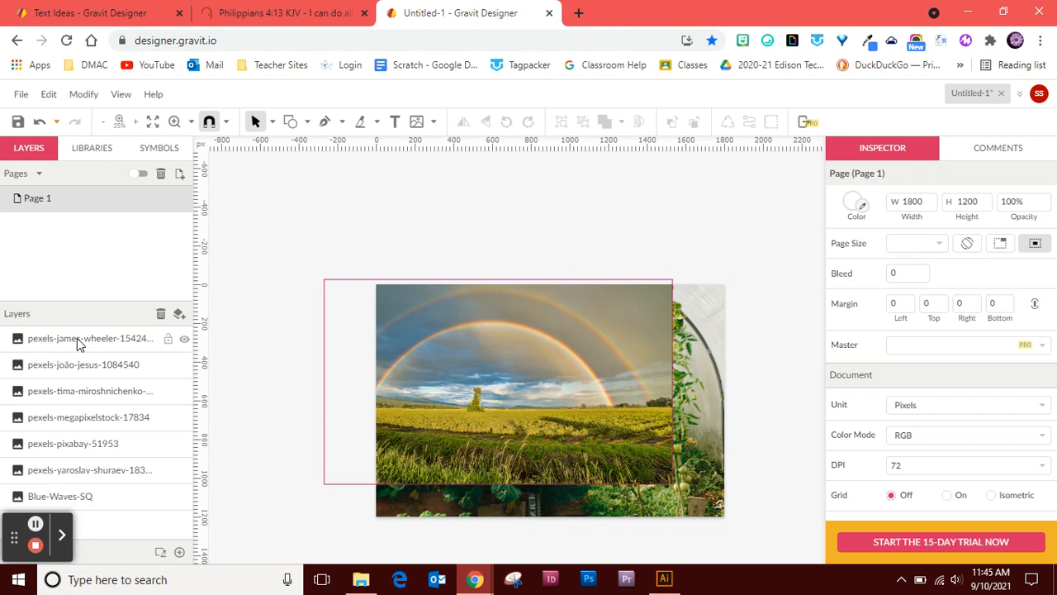
pyautogui.doubleClick(77, 339)
pyautogui.write('rainbos')
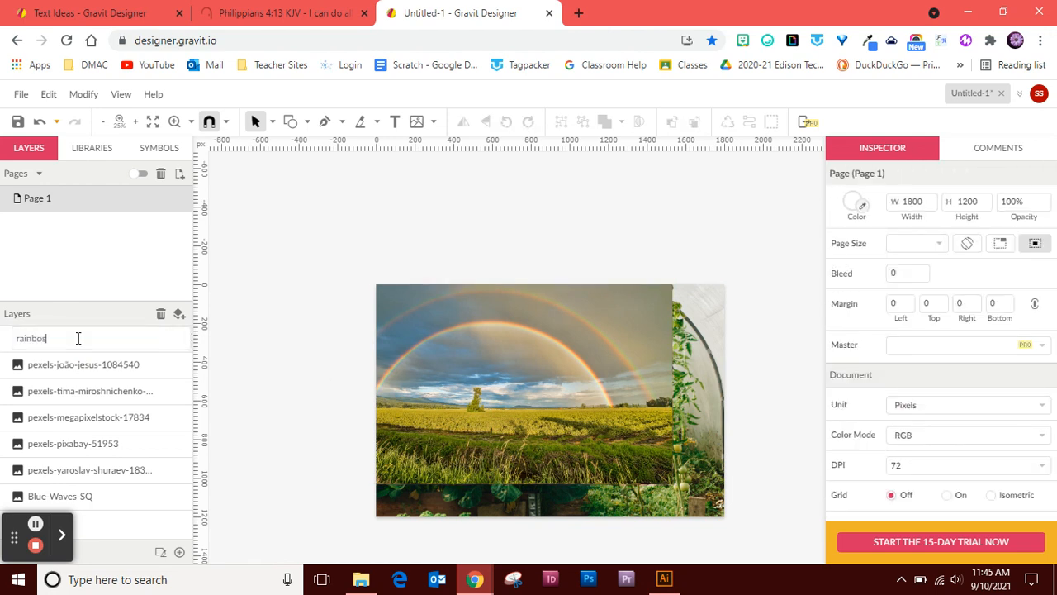
pyautogui.press('BackSpace')
pyautogui.write('w')
pyautogui.press('Return')
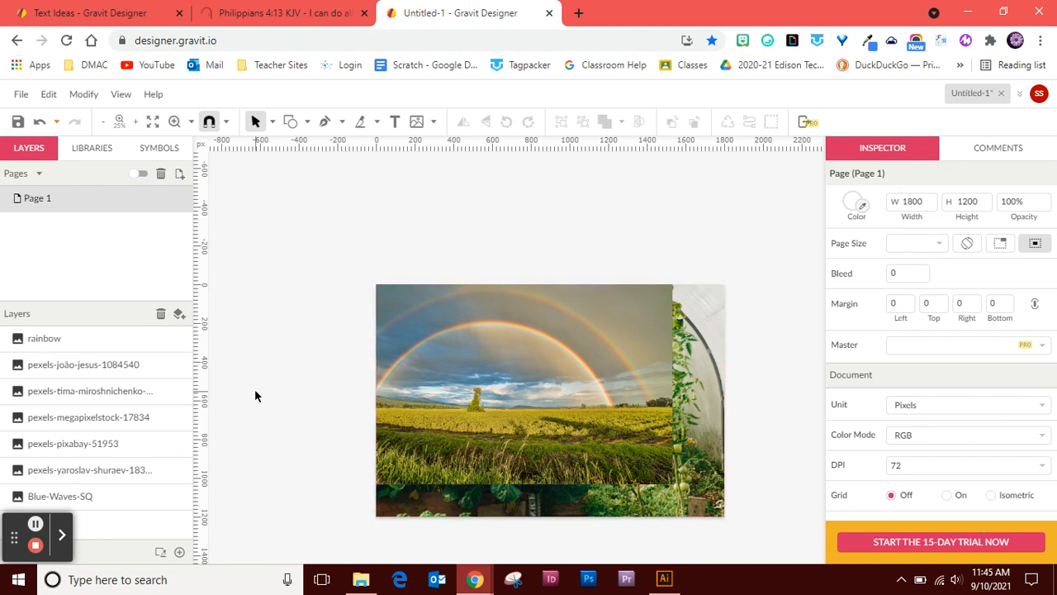
# - Shrink the rainbow photo to about 792 × 465 px and move it to about X 48, Y 47
pyautogui.click(473, 392)
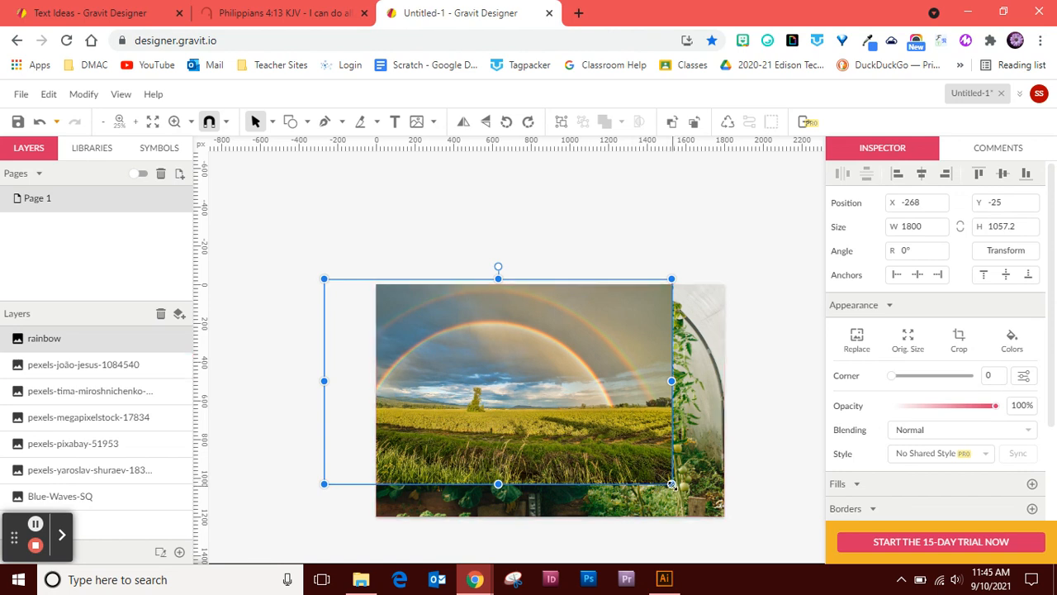
pyautogui.moveTo(672, 484); pyautogui.dragTo(477, 363)
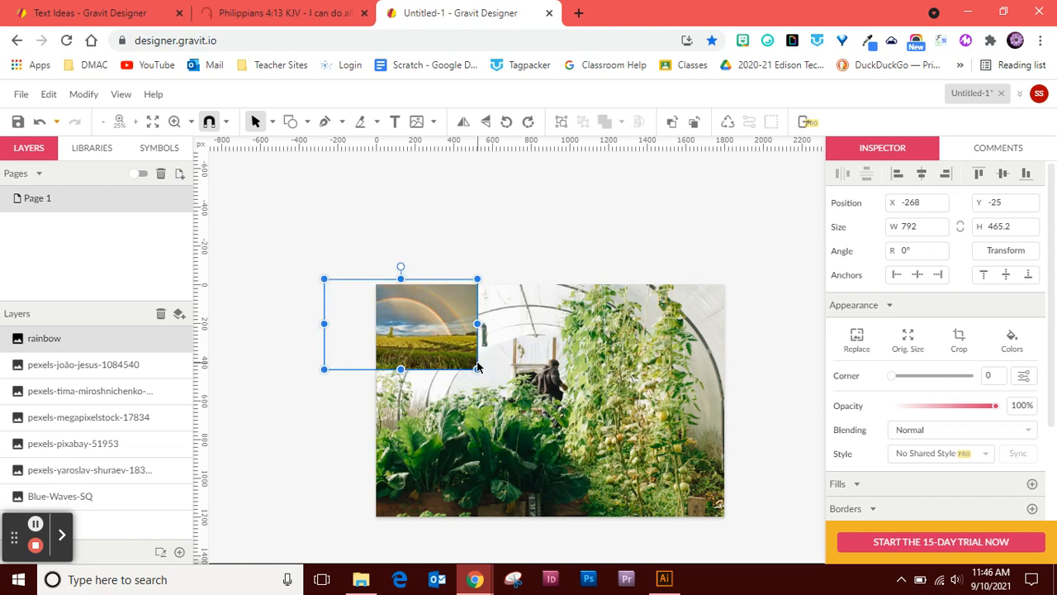
pyautogui.moveTo(407, 332); pyautogui.dragTo(467, 347)
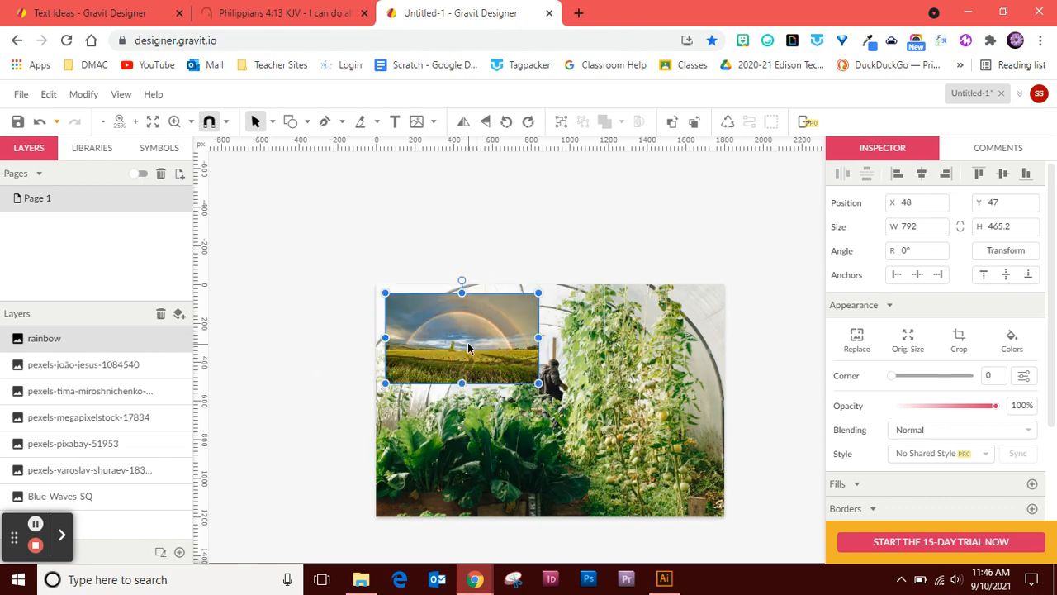
# - Rename the layer of the greenhouse photo as garden
pyautogui.click(606, 431)
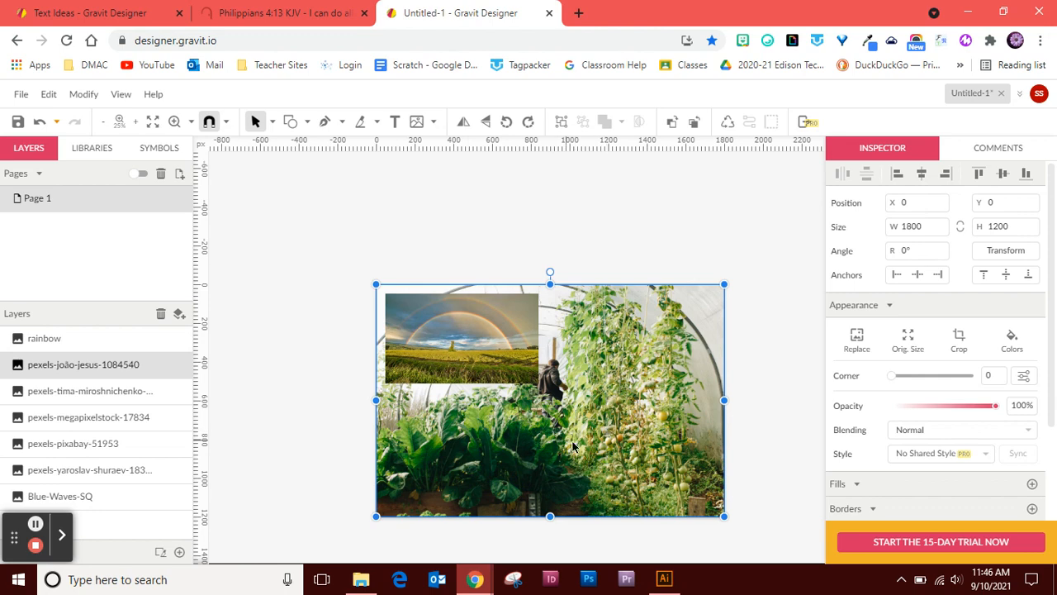
pyautogui.press('Escape')
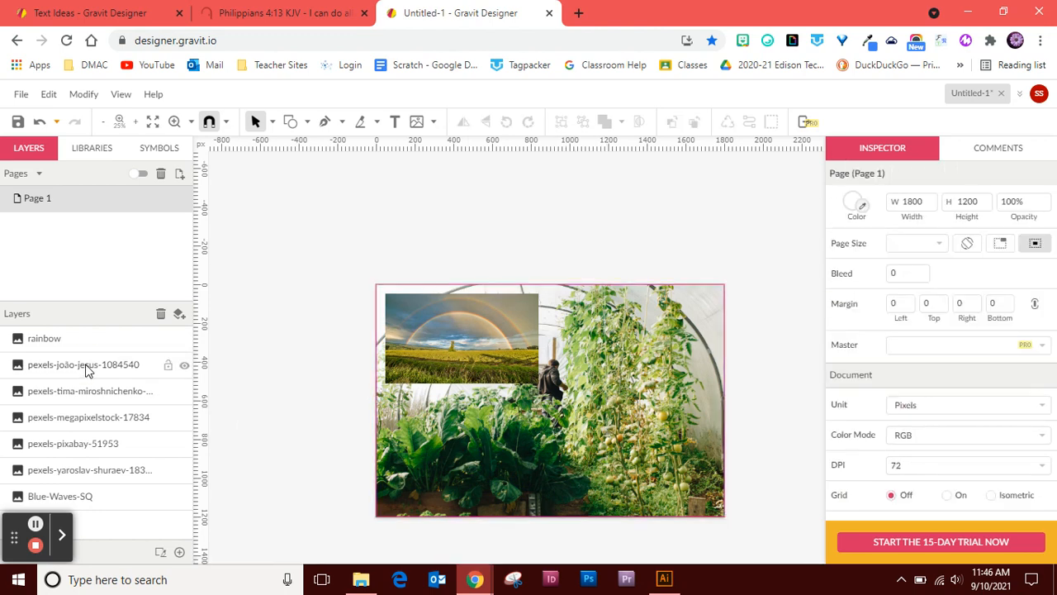
pyautogui.doubleClick(85, 366)
pyautogui.write('garden')
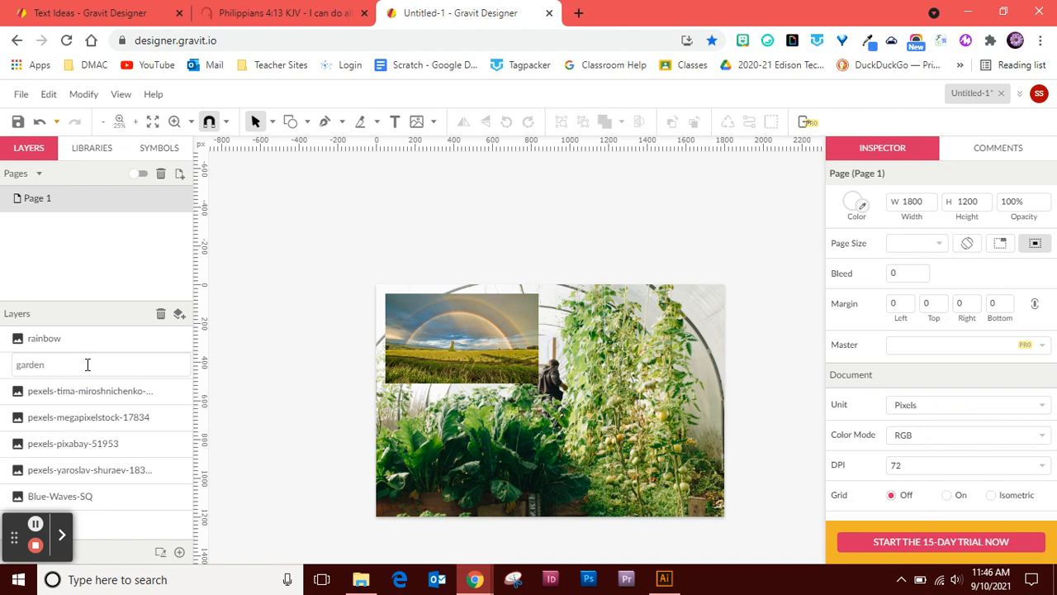
pyautogui.press('Return')
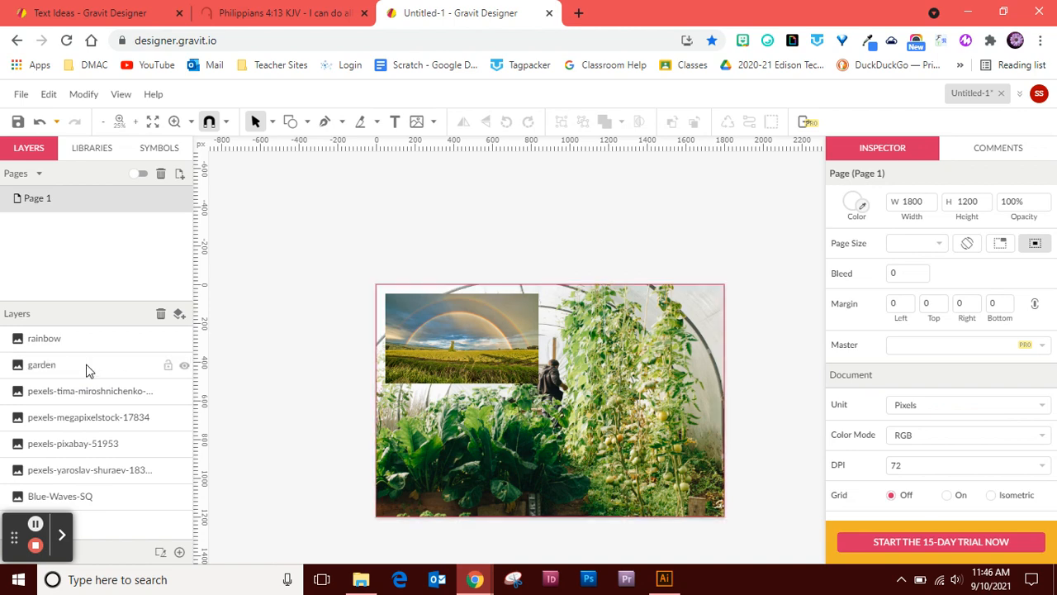
# - Save the design to the Gravit Cloud under the name Untitled-1
pyautogui.click(602, 435)
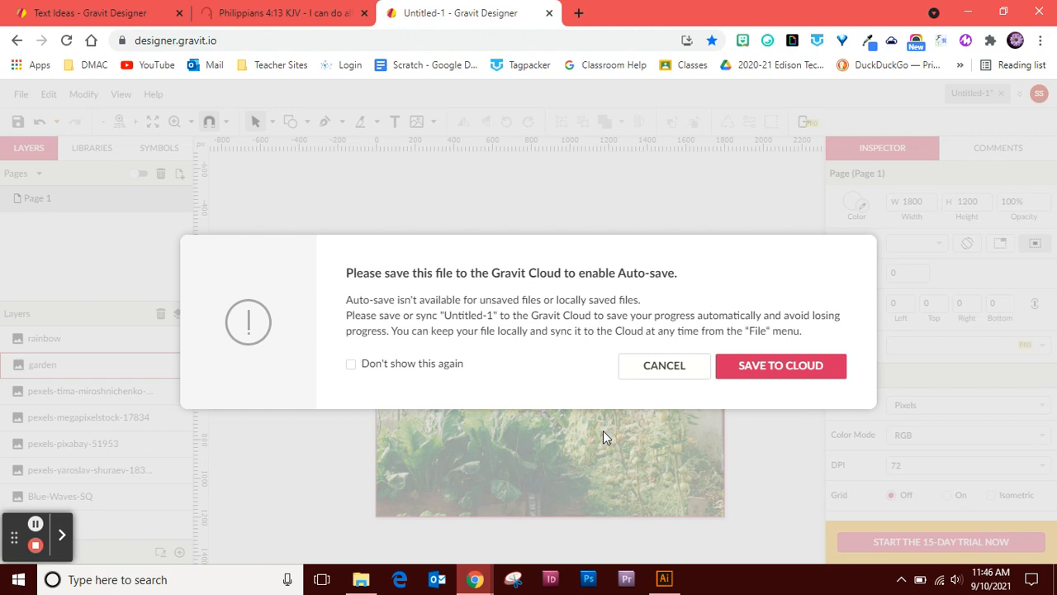
pyautogui.click(764, 371)
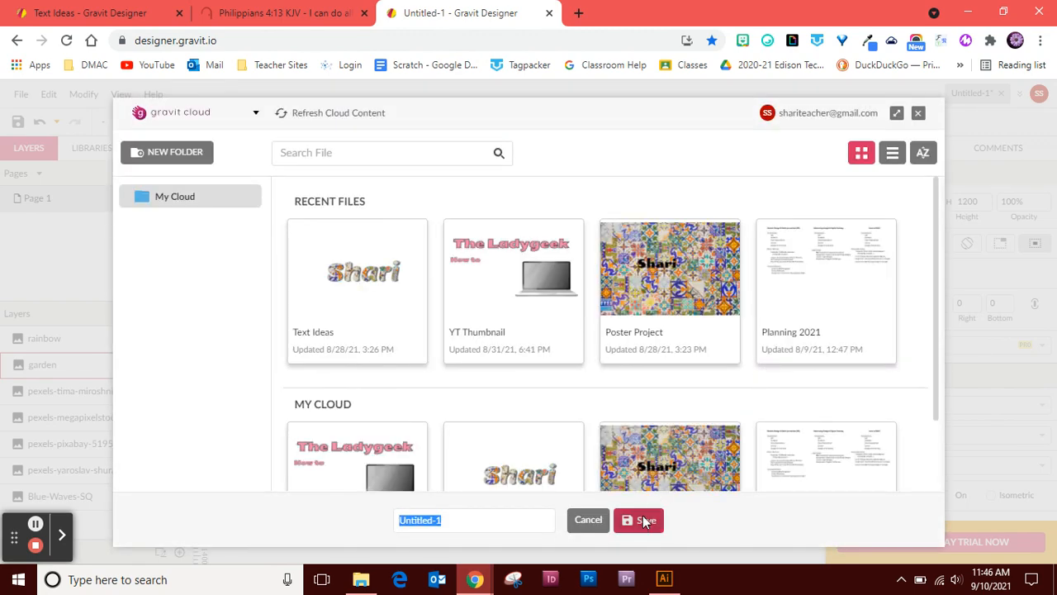
pyautogui.click(643, 520)
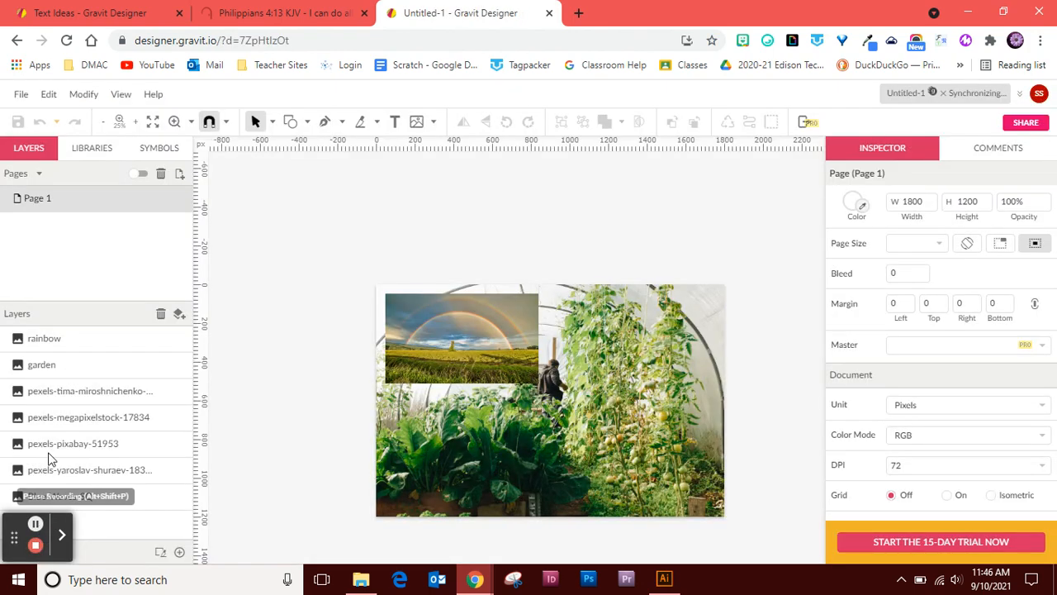
# - Shrink the garden photo proportionally to about 712 × 475 px, keeping its upper-left corner at the page origin
pyautogui.click(589, 467)
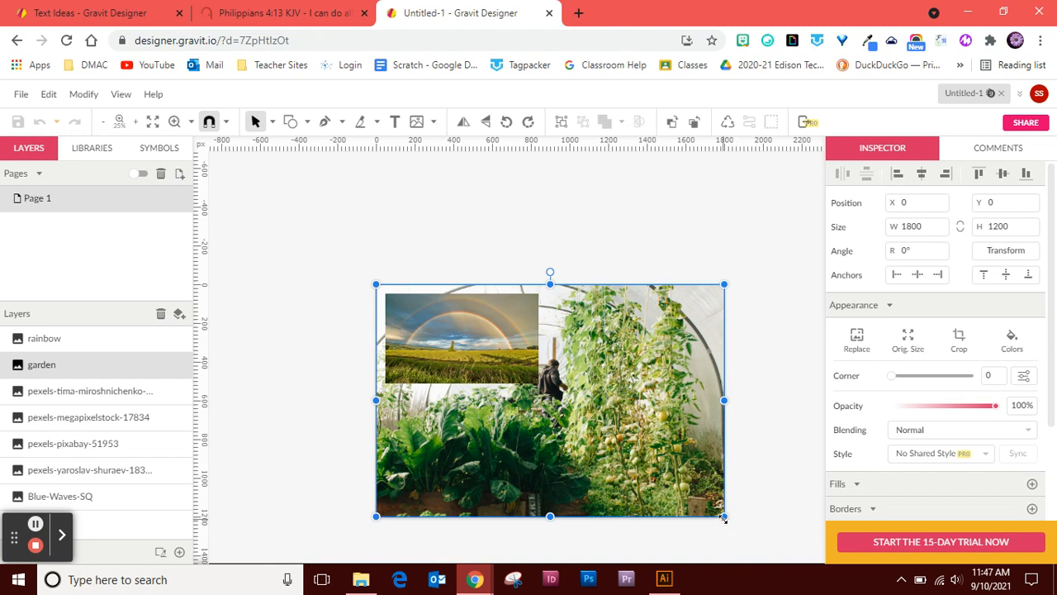
pyautogui.moveTo(724, 517); pyautogui.dragTo(512, 362)
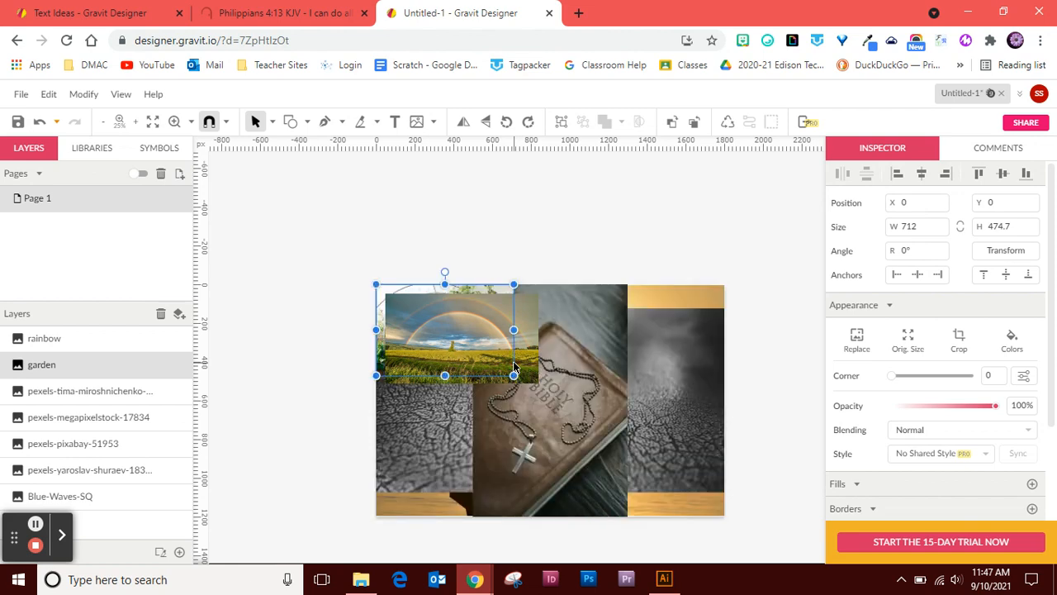
# - Rename the Holy Bible photo's layer as bible and shrink the photo to 400 × 600 px, placed at about X 1300, Y 126
pyautogui.click(574, 454)
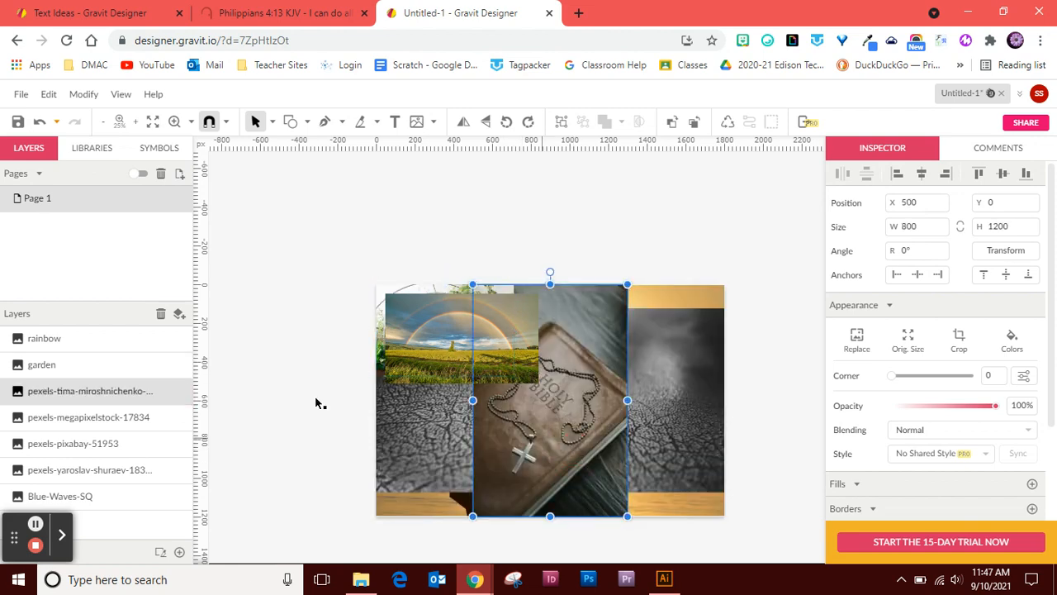
pyautogui.doubleClick(94, 391)
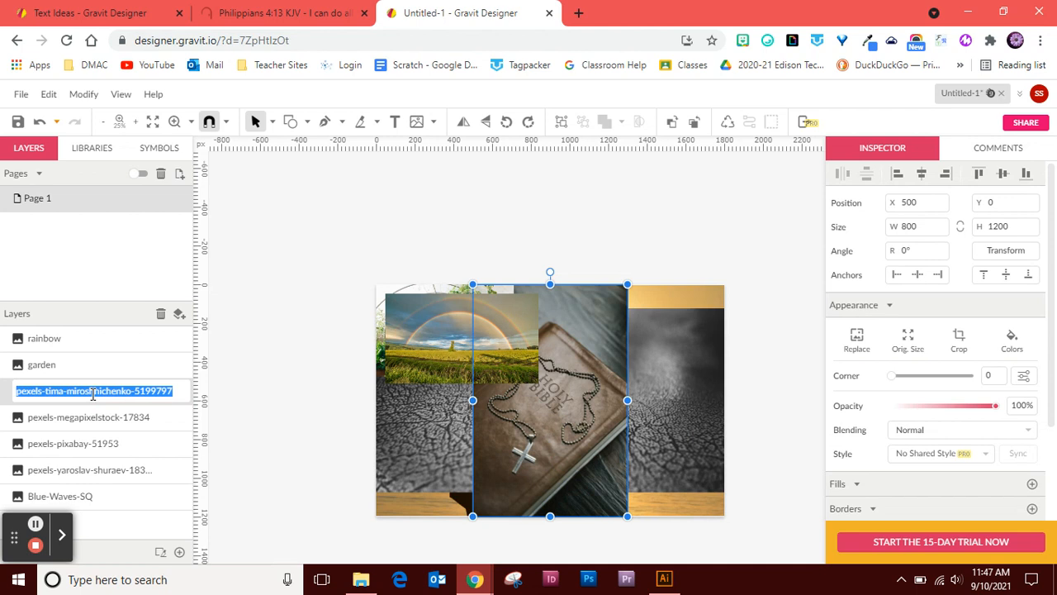
pyautogui.write('bible')
pyautogui.press('Return')
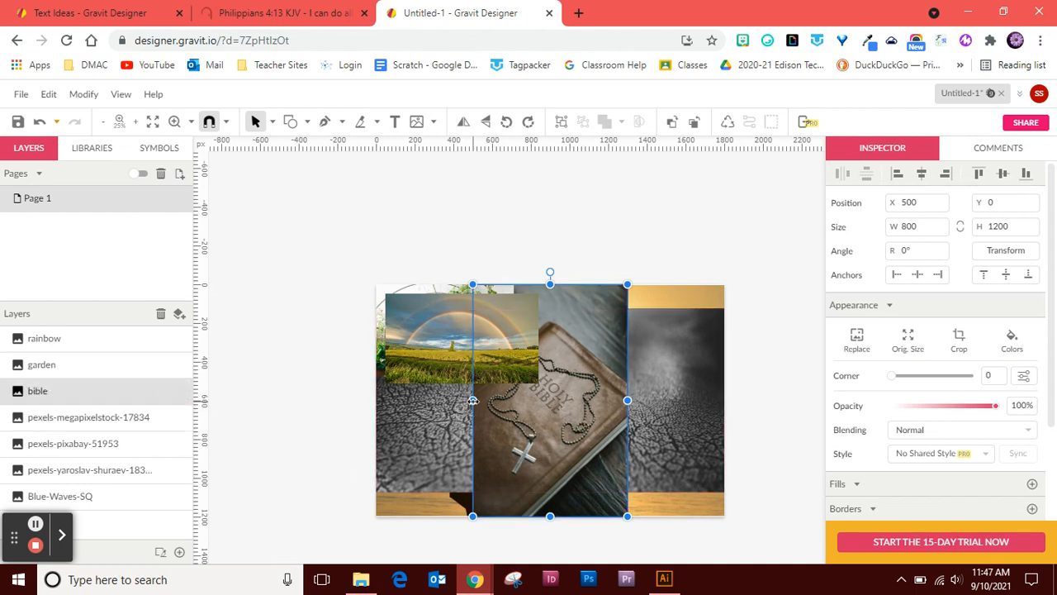
pyautogui.moveTo(472, 400); pyautogui.dragTo(631, 391)
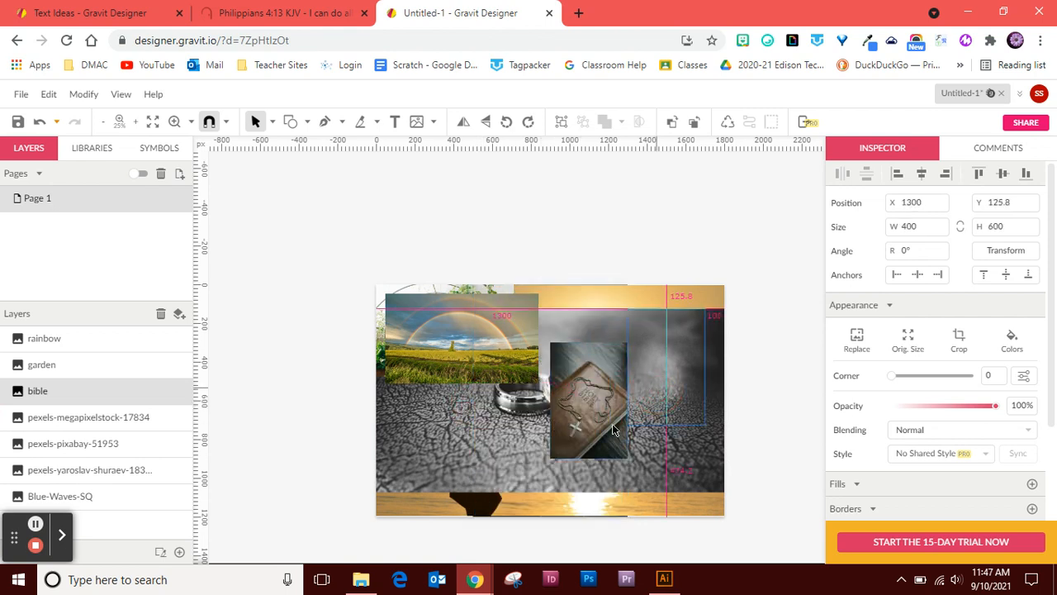
# - Shrink the wedding rings photo to about 953 × 502 px and rename its layer as rings
pyautogui.click(567, 459)
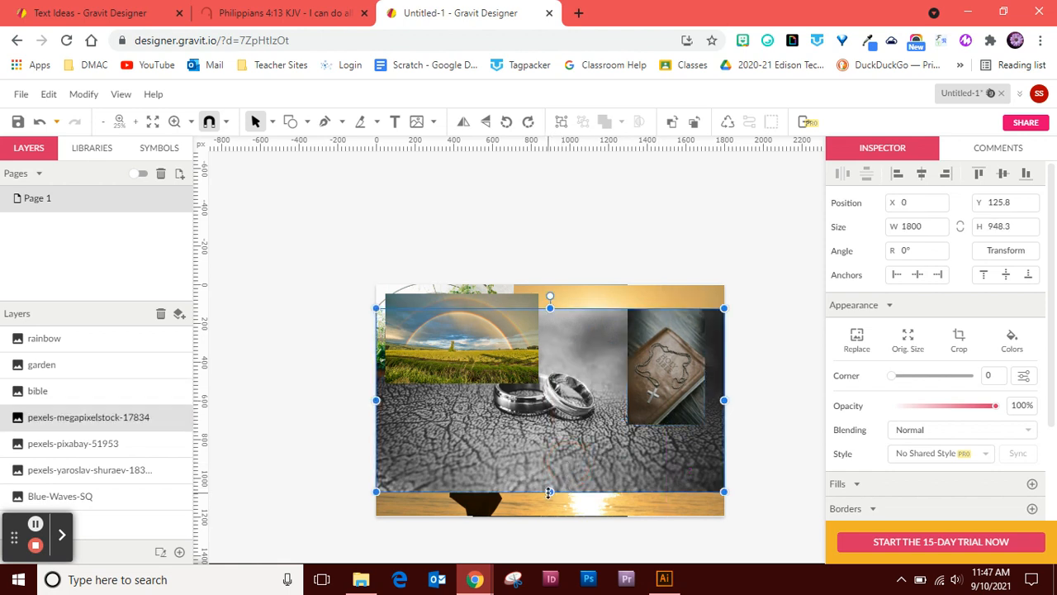
pyautogui.moveTo(549, 492); pyautogui.dragTo(545, 407)
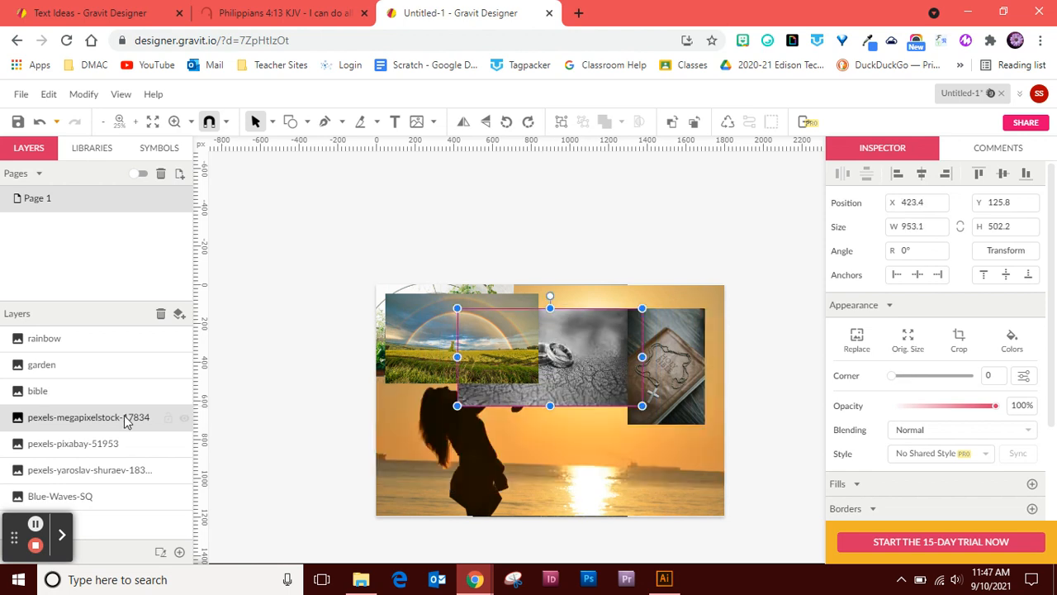
pyautogui.doubleClick(68, 423)
pyautogui.write('rings')
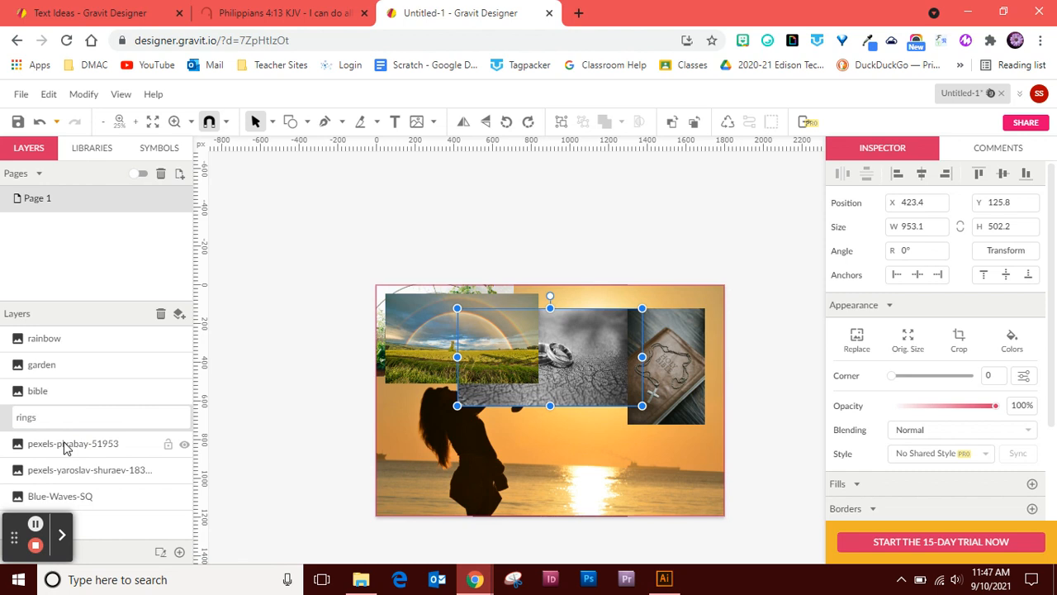
pyautogui.press('Return')
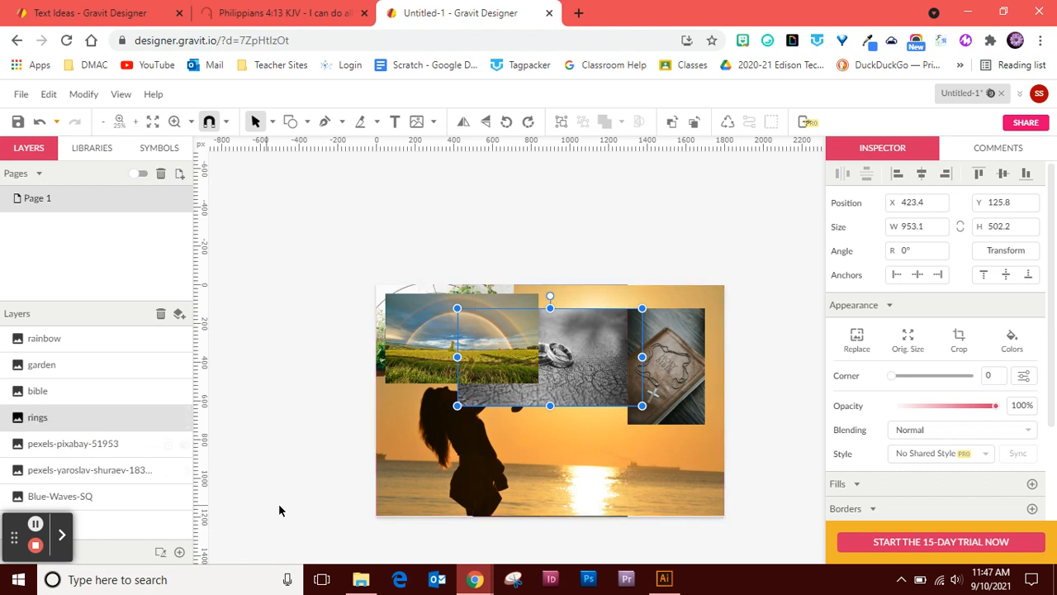
# - Shrink the sunset silhouette photo to about 1051 × 696 px and the forest photo to about 547 × 820 px
pyautogui.click(394, 482)
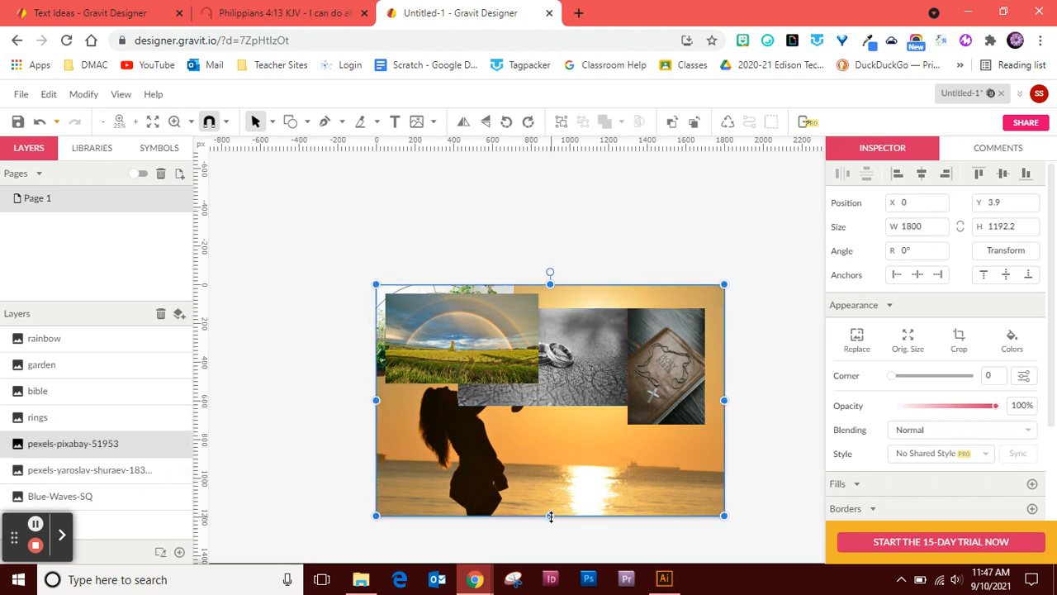
pyautogui.moveTo(550, 516); pyautogui.dragTo(544, 421)
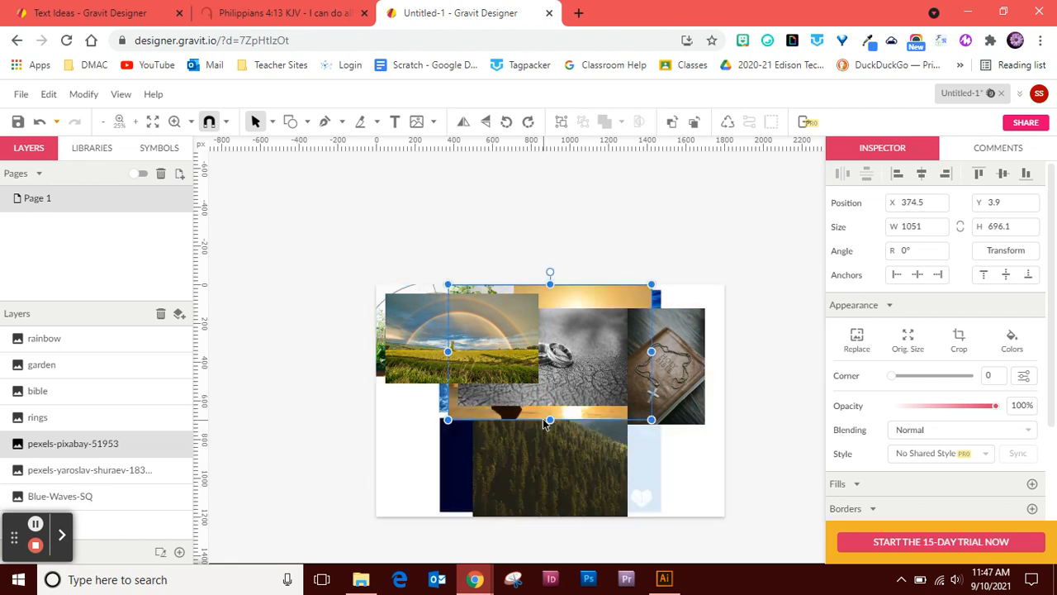
pyautogui.click(539, 484)
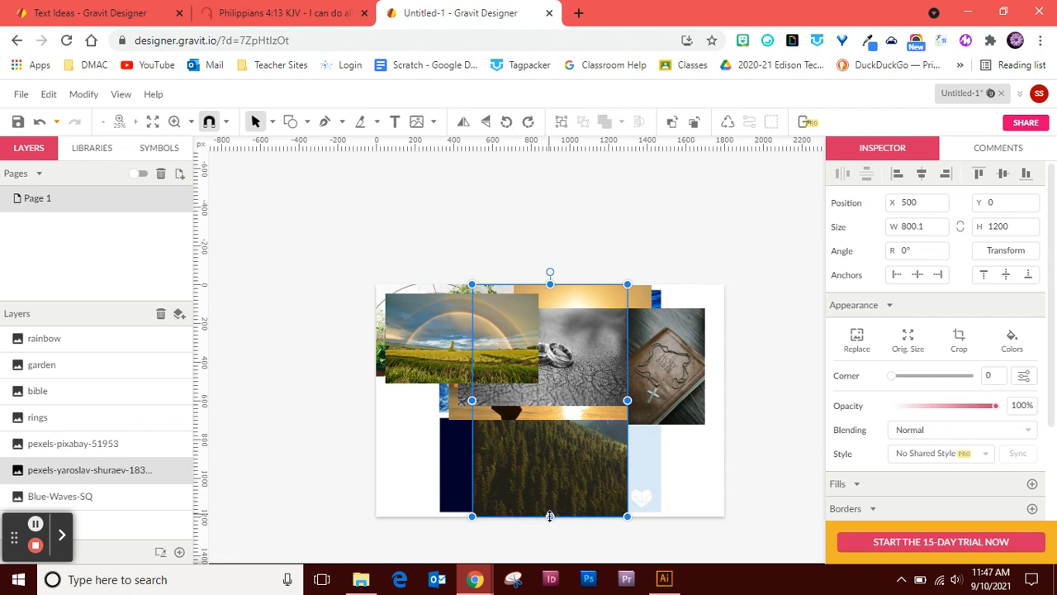
pyautogui.moveTo(550, 516); pyautogui.dragTo(543, 443)
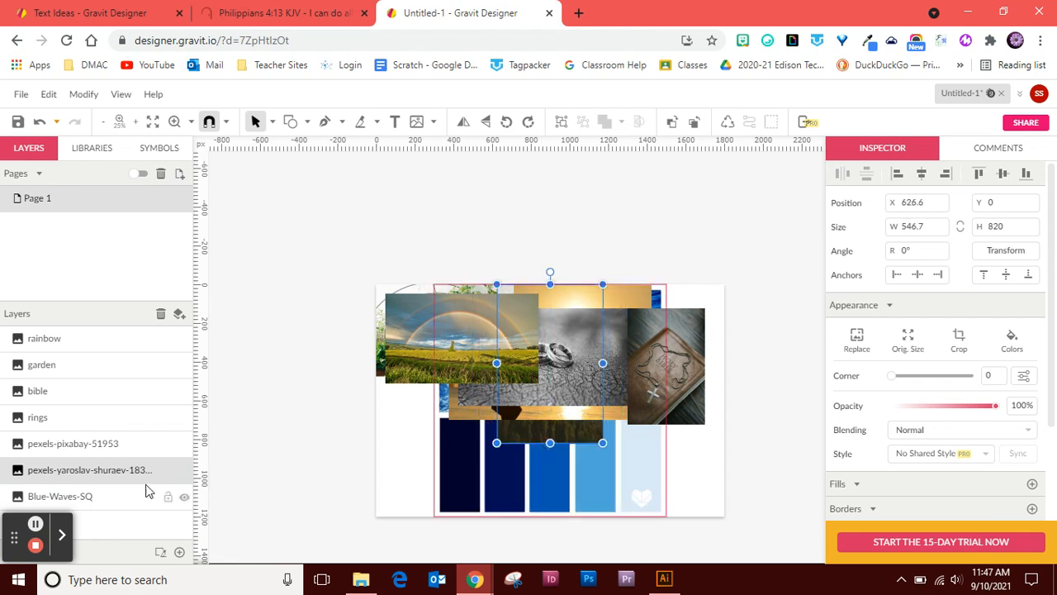
# - Rename the forest photo's layer as forest and move the photo to about X 1152, Y 65
pyautogui.doubleClick(81, 470)
pyautogui.write('forest')
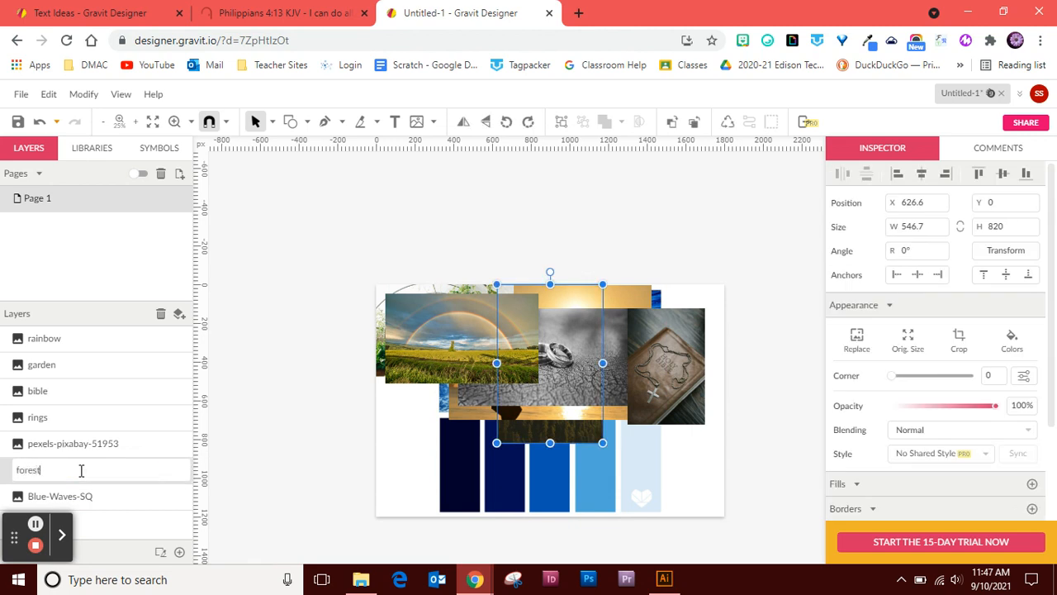
pyautogui.press('Return')
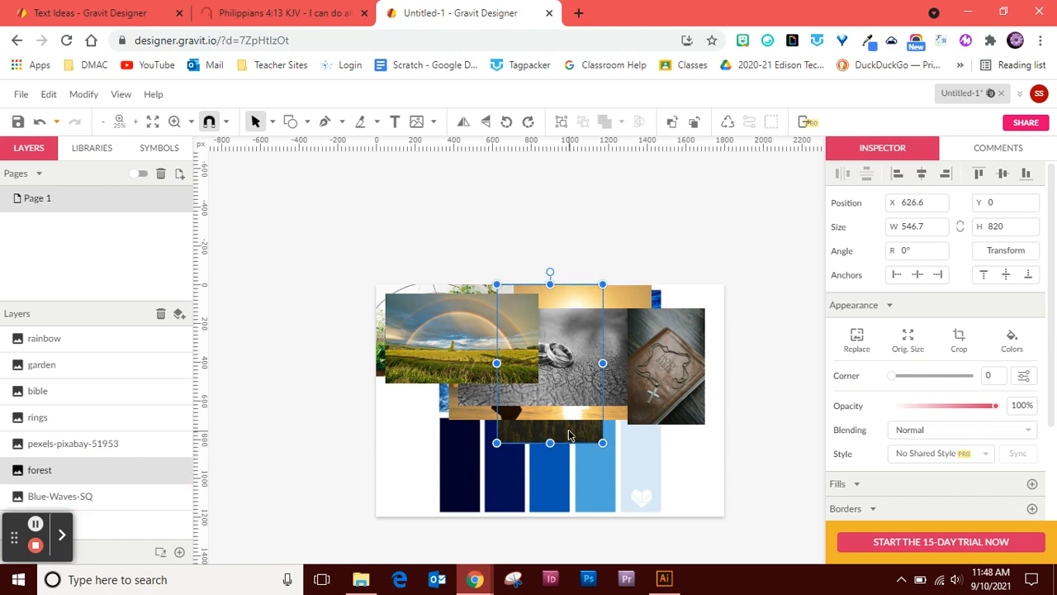
pyautogui.moveTo(588, 437); pyautogui.dragTo(672, 445)
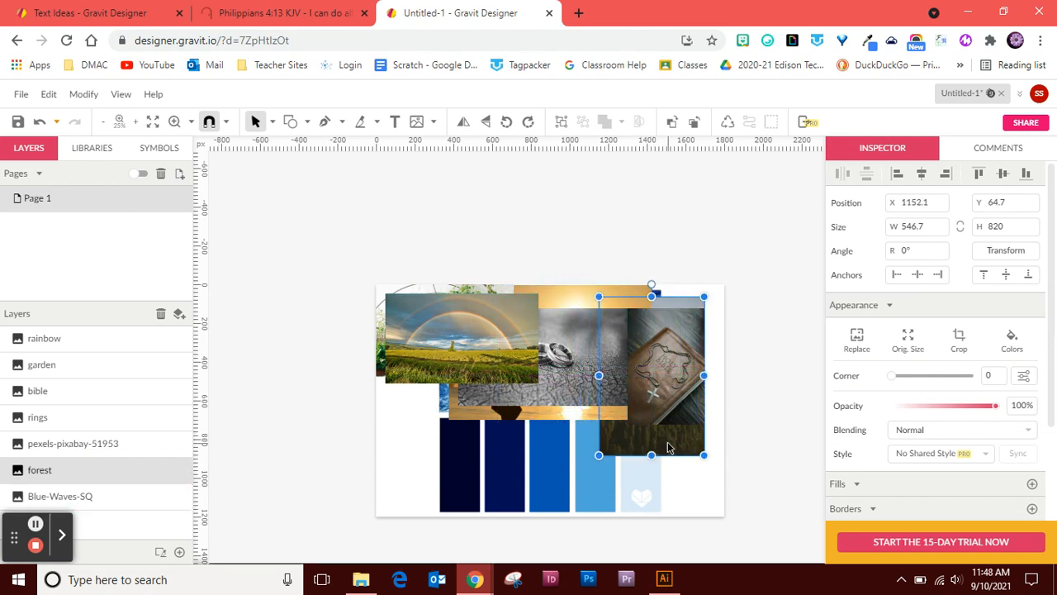
# - Rename the layer of the sunset silhouette photo as mom
pyautogui.click(578, 414)
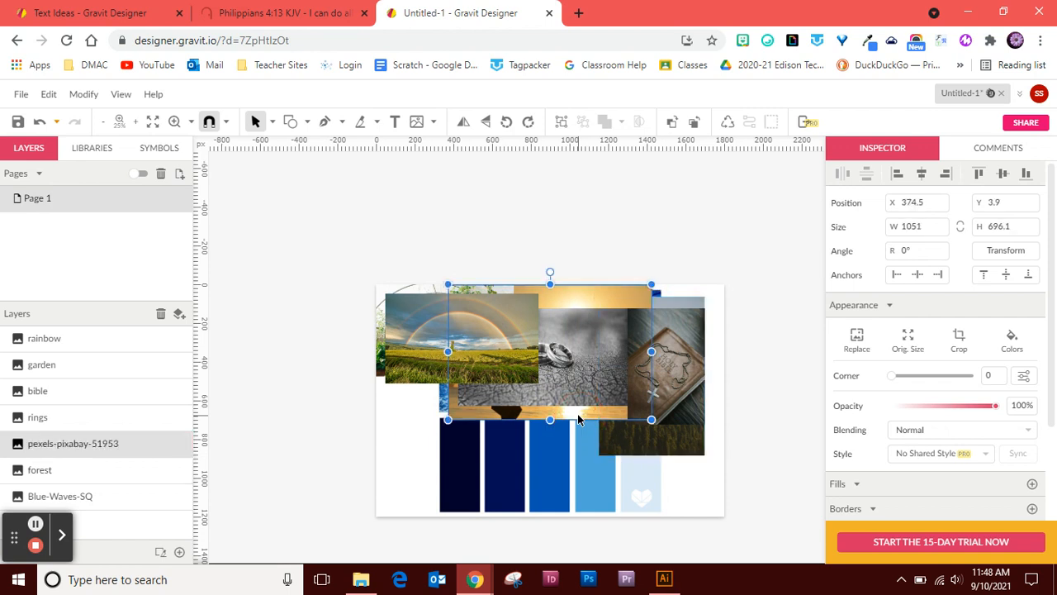
pyautogui.doubleClick(84, 446)
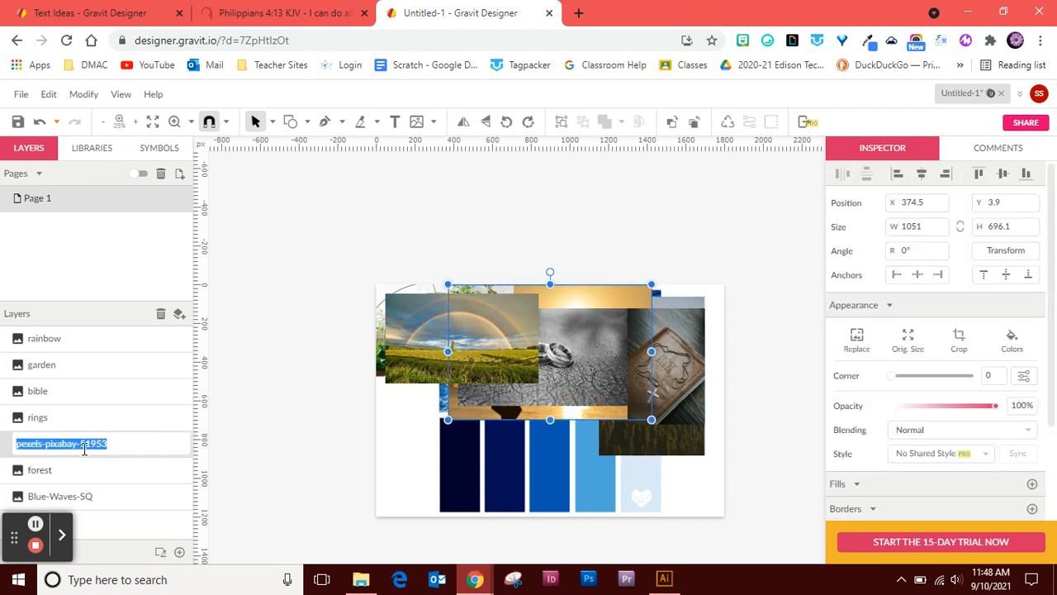
pyautogui.write('mom')
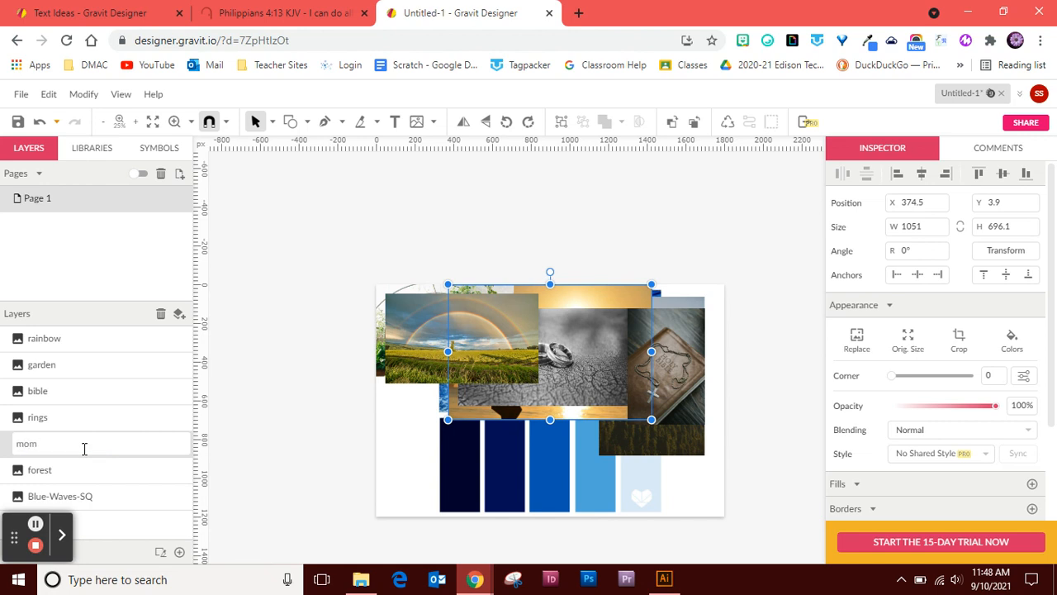
pyautogui.press('Return')
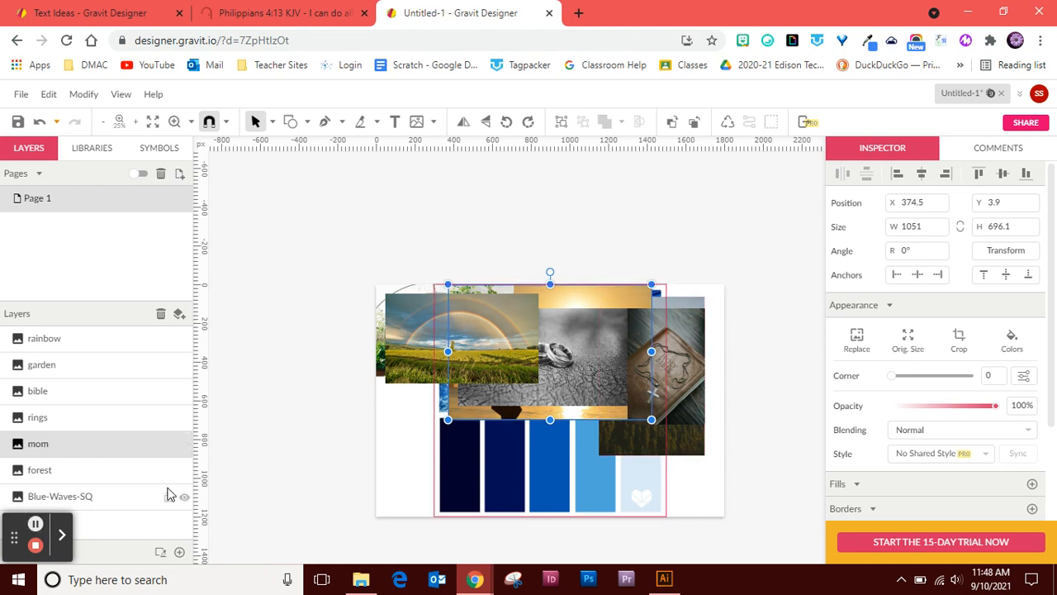
pyautogui.click(533, 456)
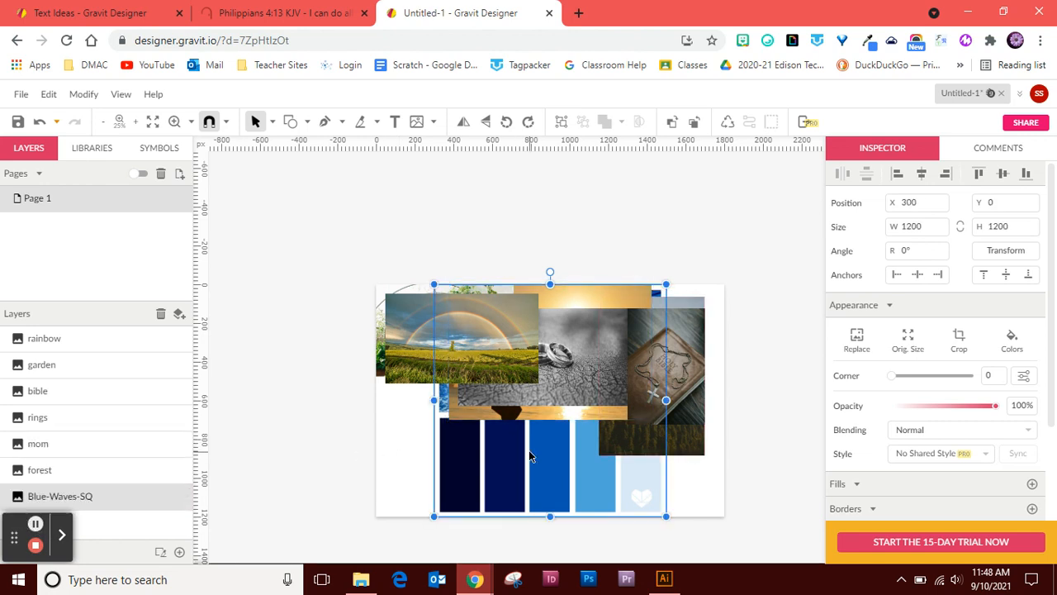
pyautogui.click(690, 415)
pyautogui.click(694, 452)
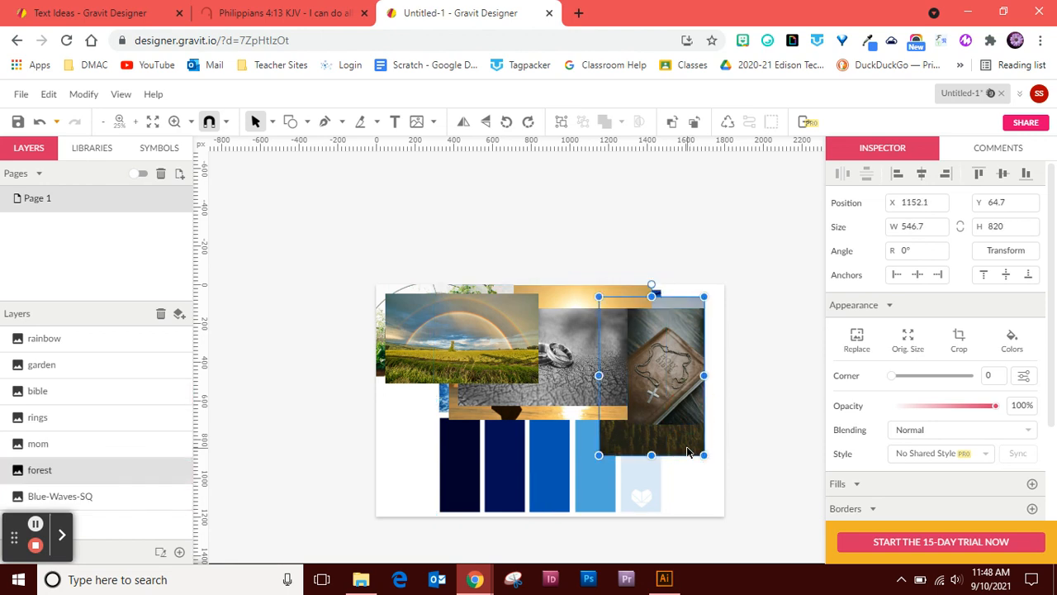
pyautogui.click(572, 484)
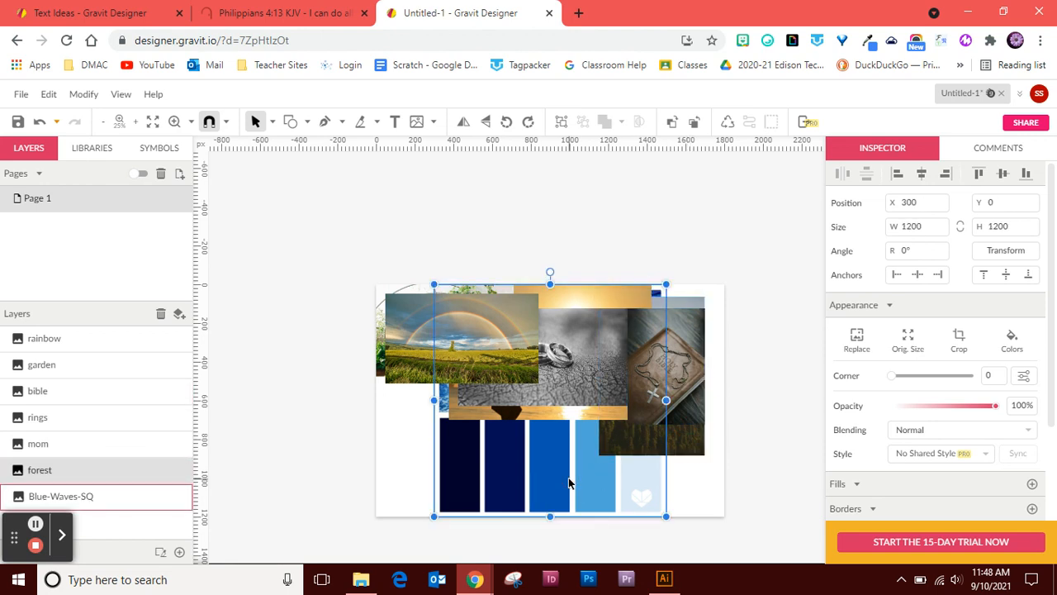
pyautogui.click(548, 413)
pyautogui.click(577, 363)
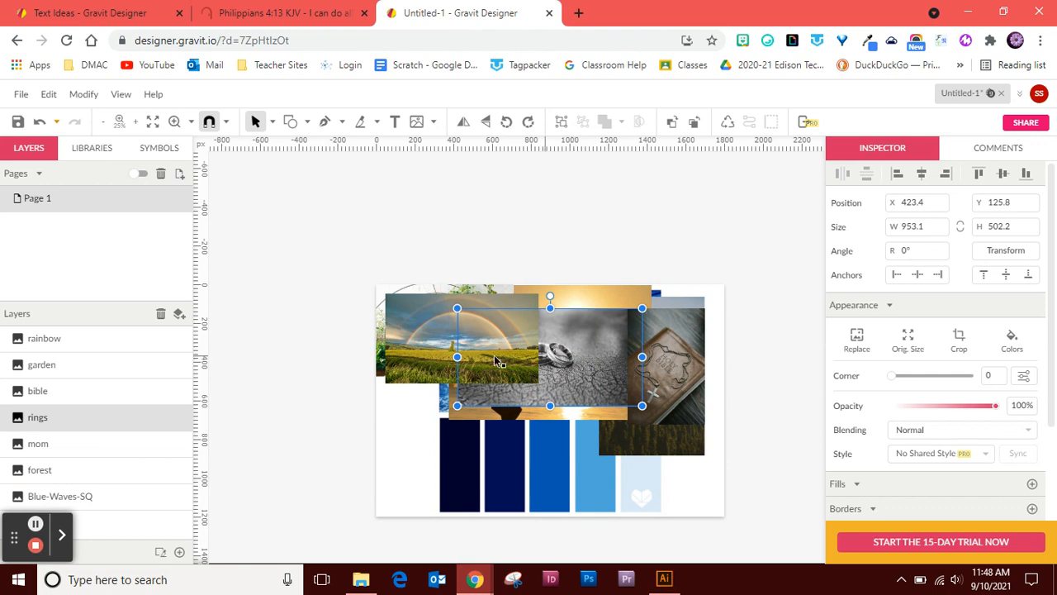
pyautogui.click(494, 361)
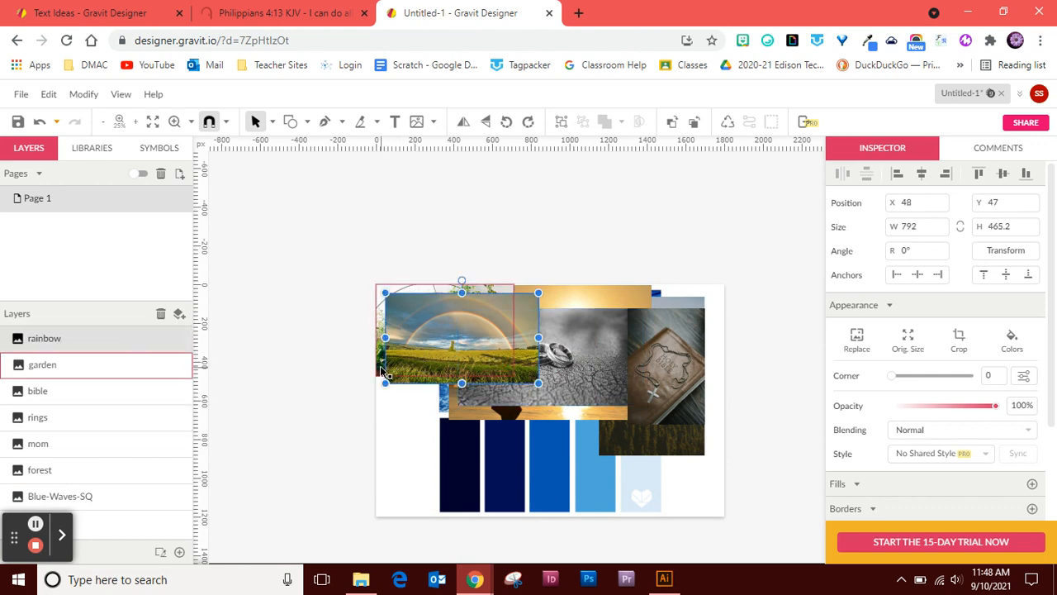
pyautogui.click(380, 371)
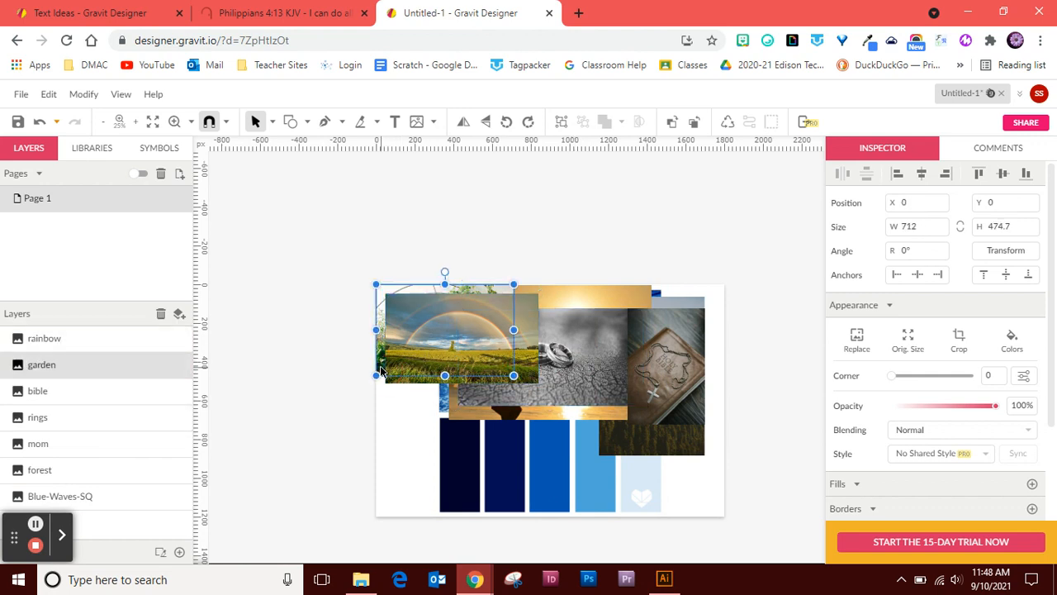
pyautogui.click(59, 423)
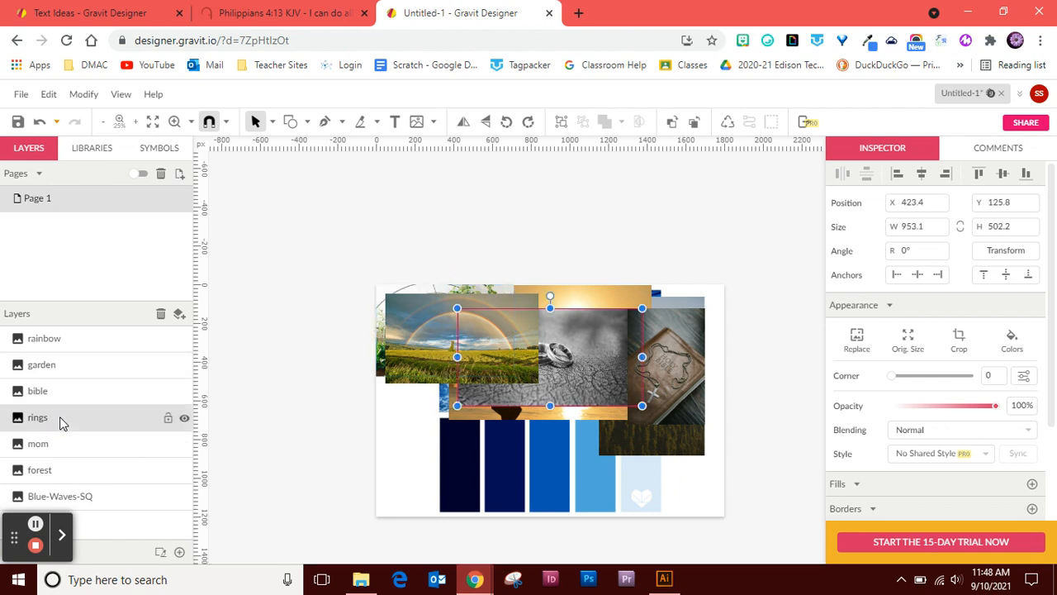
pyautogui.click(548, 416)
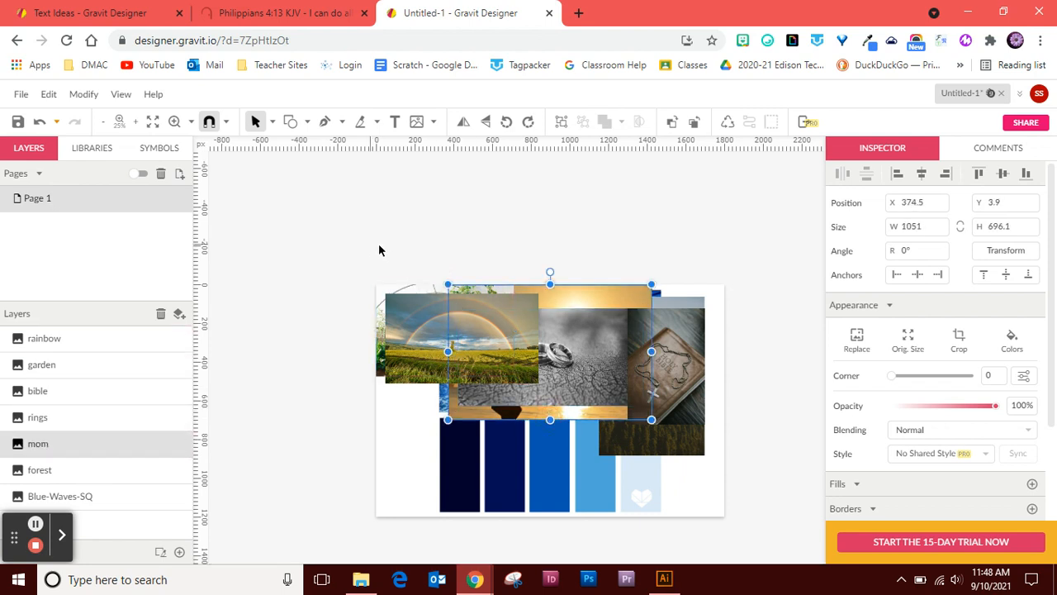
# - Select all the photos and the color palette and move them together off the page, just above it, to X -68, Y -1236
pyautogui.moveTo(383, 246); pyautogui.dragTo(672, 149)
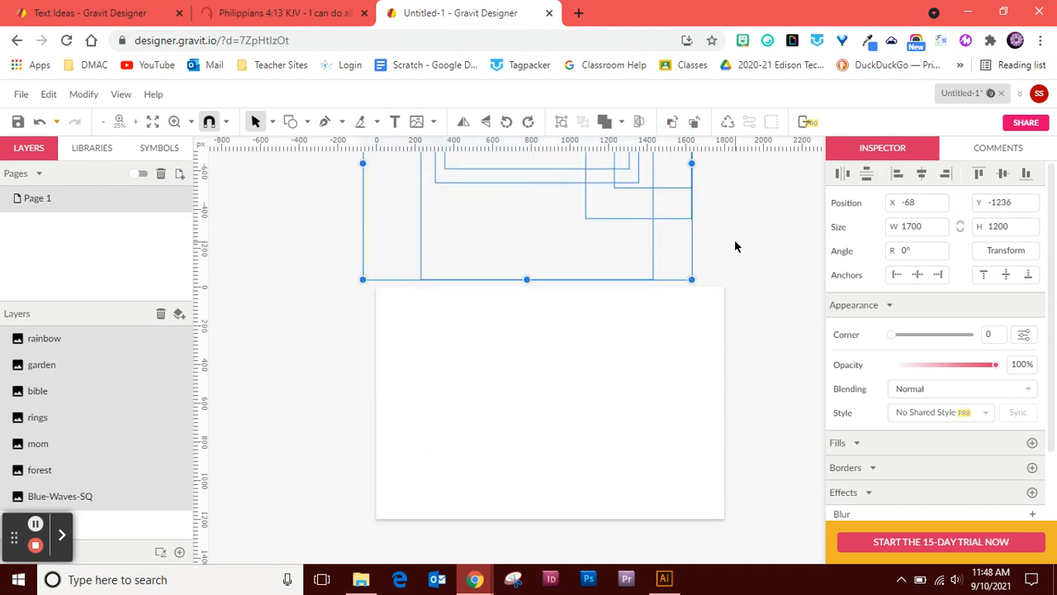
pyautogui.click(634, 364)
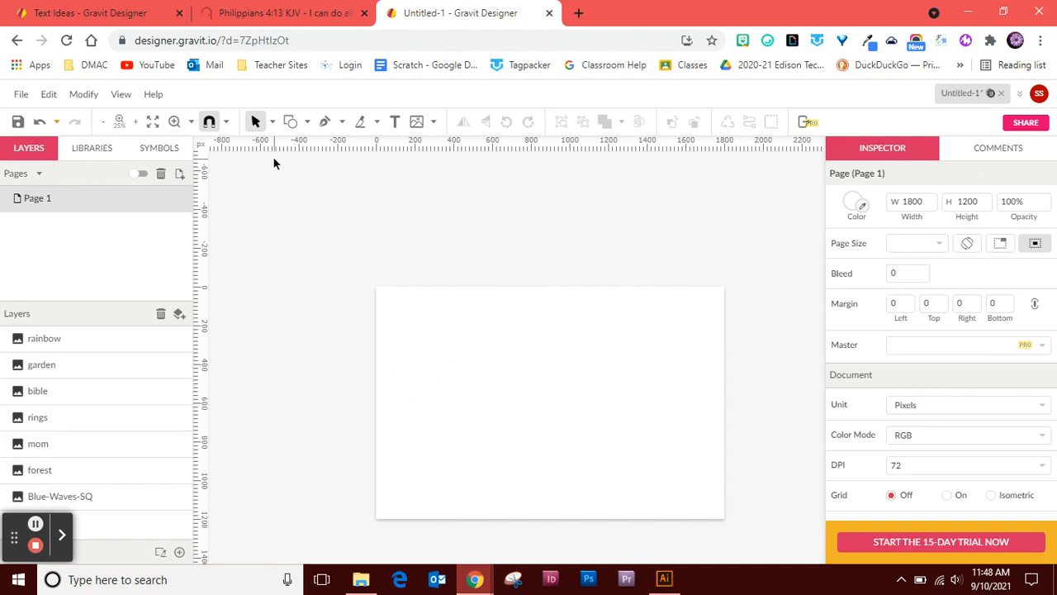
# - Draw an 1800 × 1200 px rectangle at X 0, Y 0 so that it covers the whole page
pyautogui.click(287, 121)
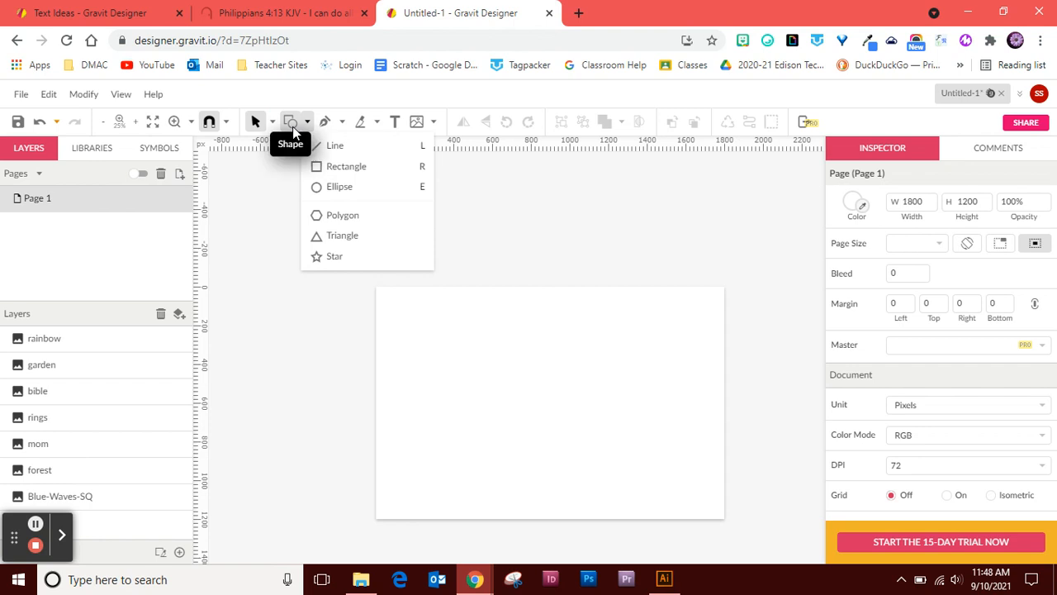
pyautogui.click(318, 167)
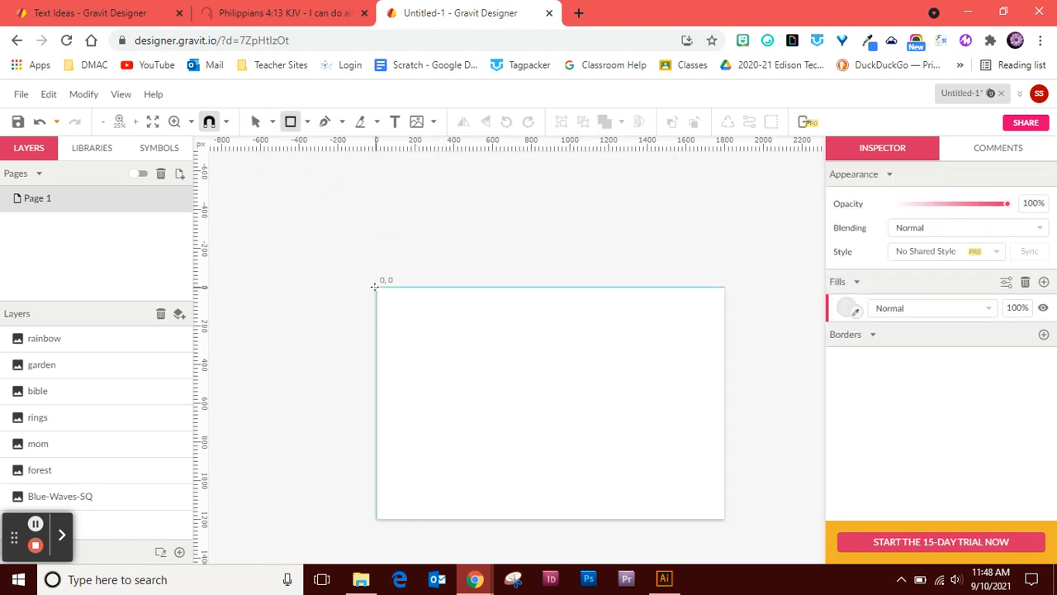
pyautogui.moveTo(376, 286); pyautogui.dragTo(724, 518)
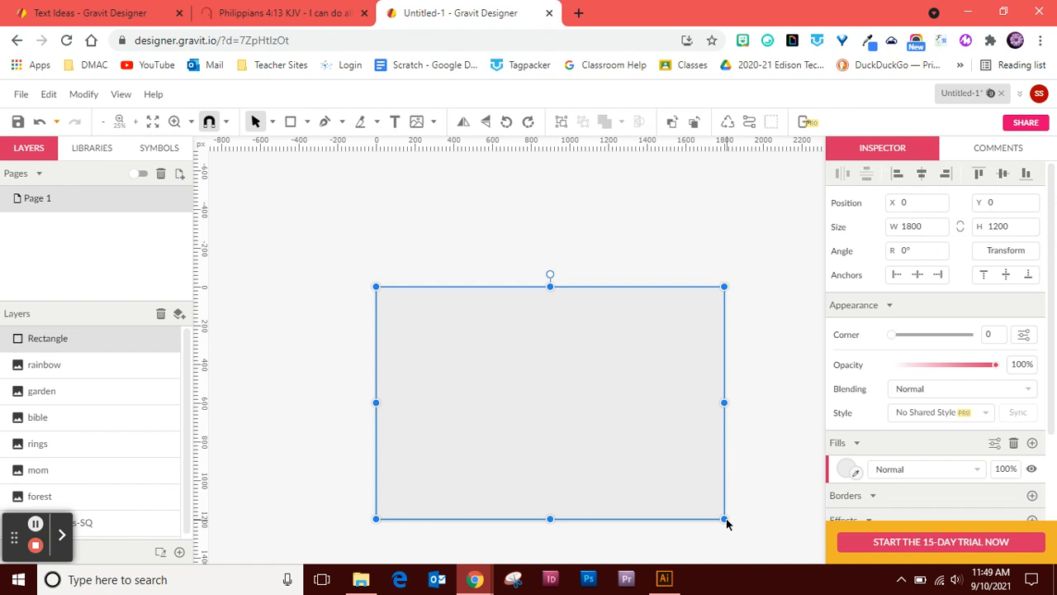
# - Move the Blue-Waves-SQ palette down to X 172, Y -748 and place its layer above the rectangle
pyautogui.click(122, 527)
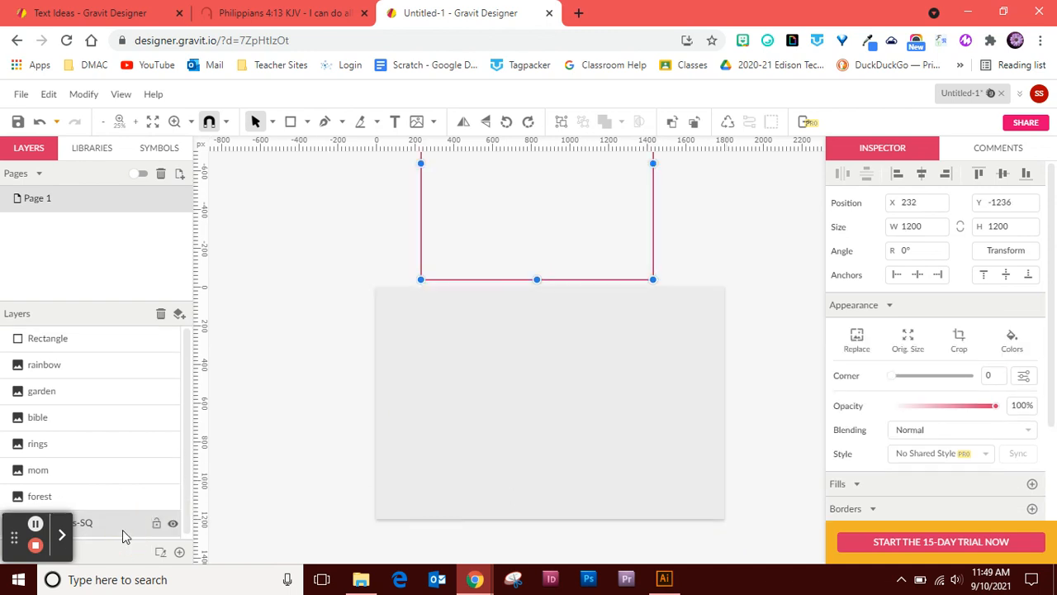
pyautogui.moveTo(515, 217); pyautogui.dragTo(503, 318)
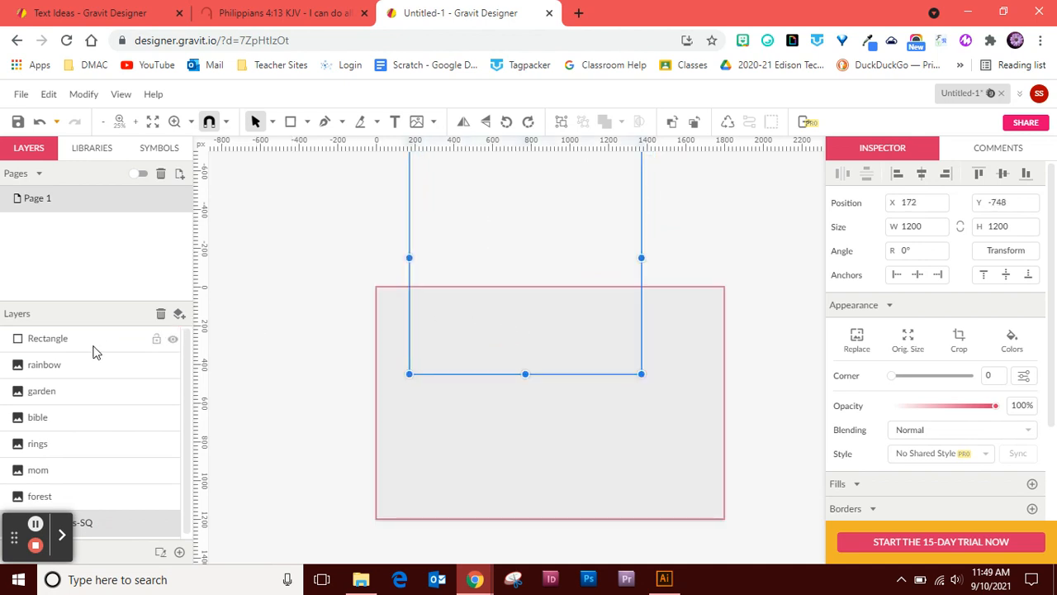
pyautogui.moveTo(119, 527); pyautogui.dragTo(107, 335)
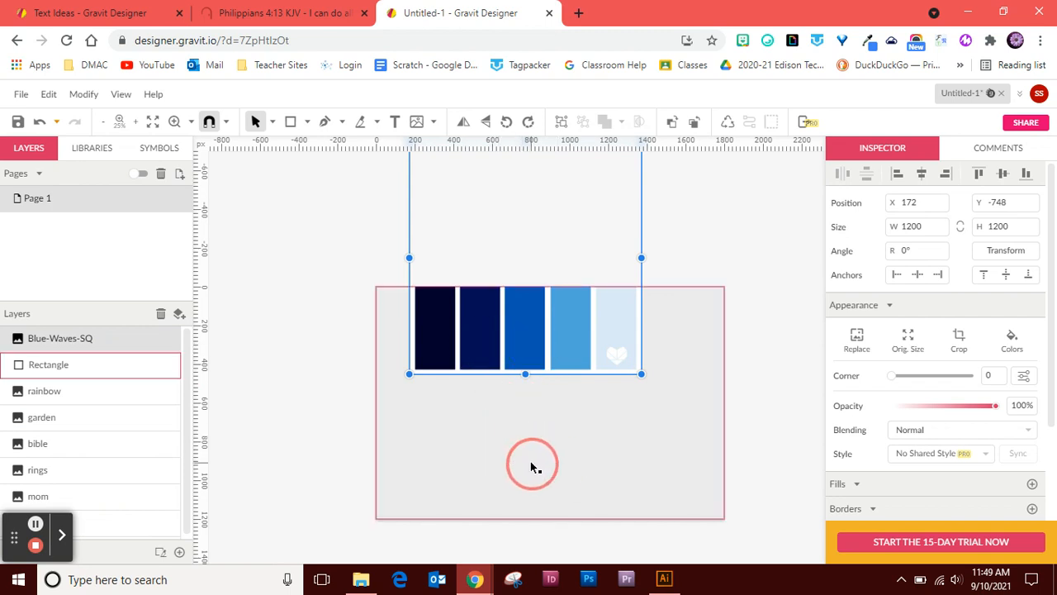
# - Fill the background rectangle with the palette's lightest blue, #DAEAF7, sampled from its last swatch
pyautogui.click(507, 462)
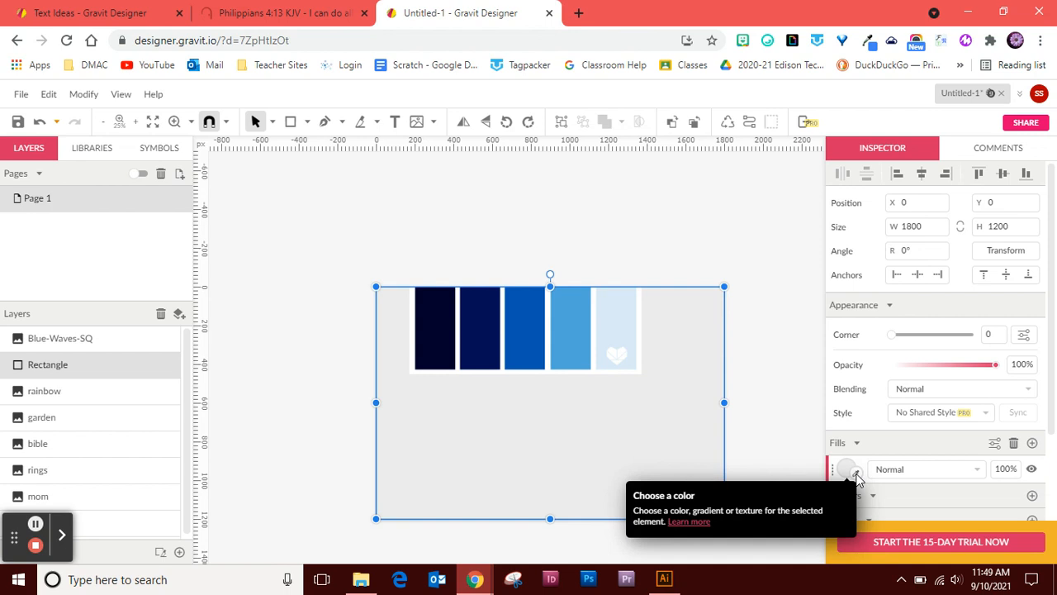
pyautogui.click(855, 474)
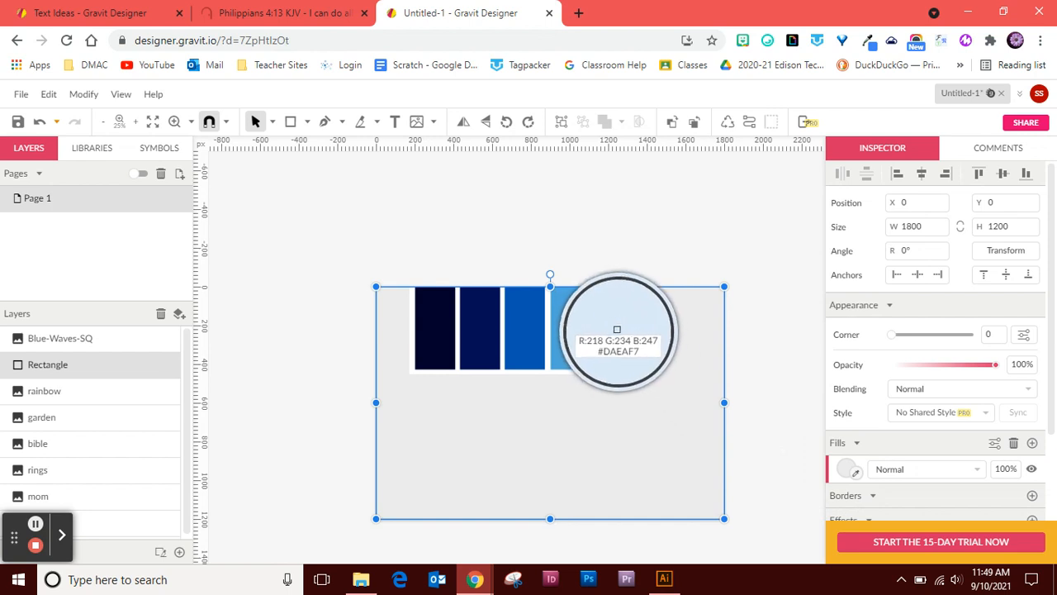
pyautogui.click(617, 329)
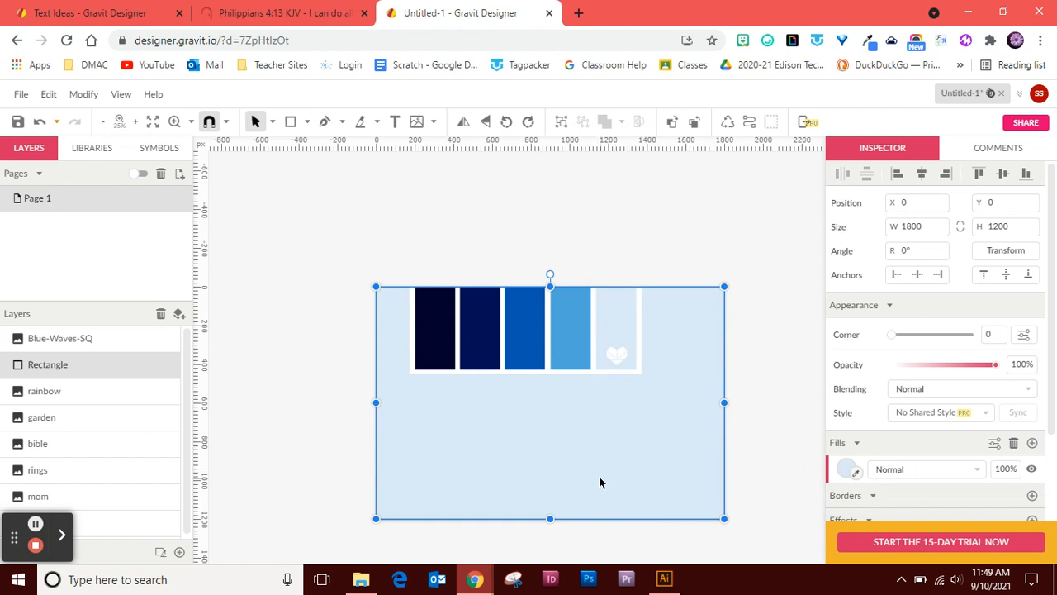
# - Undo the background rectangle's accidental move and lock its layer
pyautogui.moveTo(600, 482); pyautogui.dragTo(497, 451)
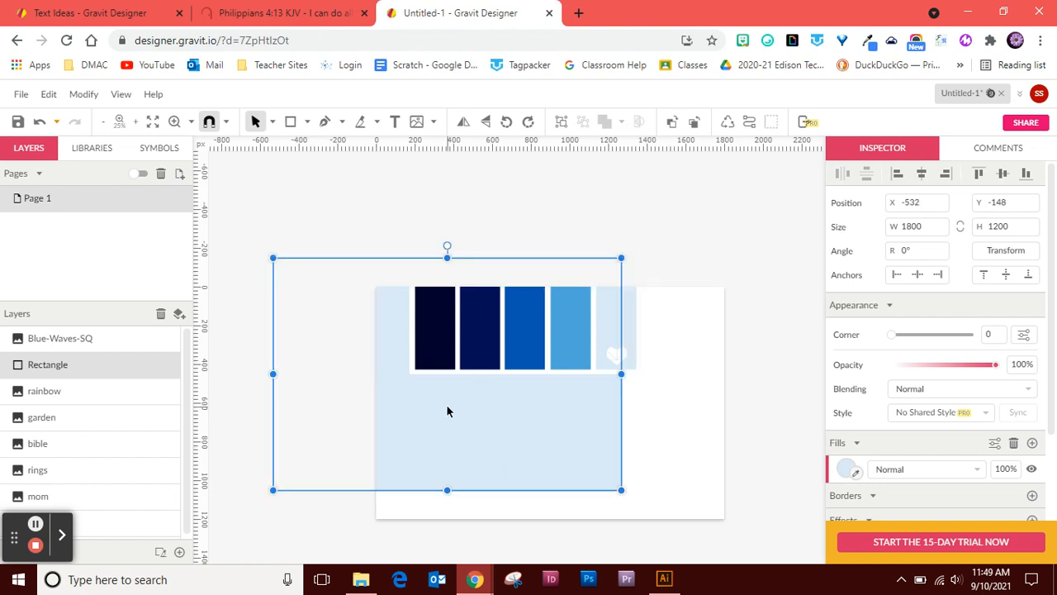
pyautogui.hotkey('ctrl', 'z')
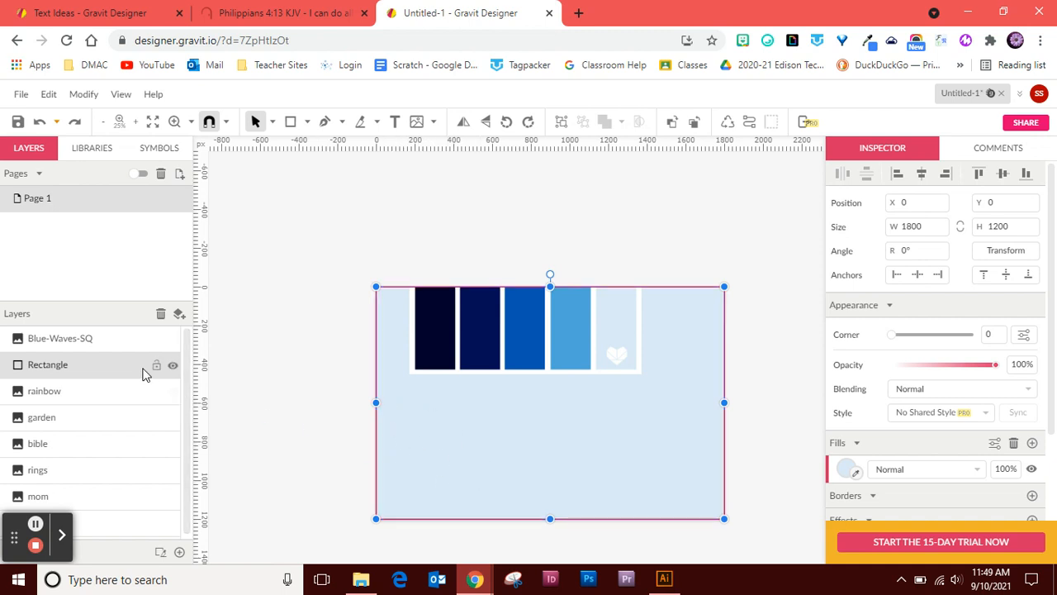
pyautogui.click(156, 366)
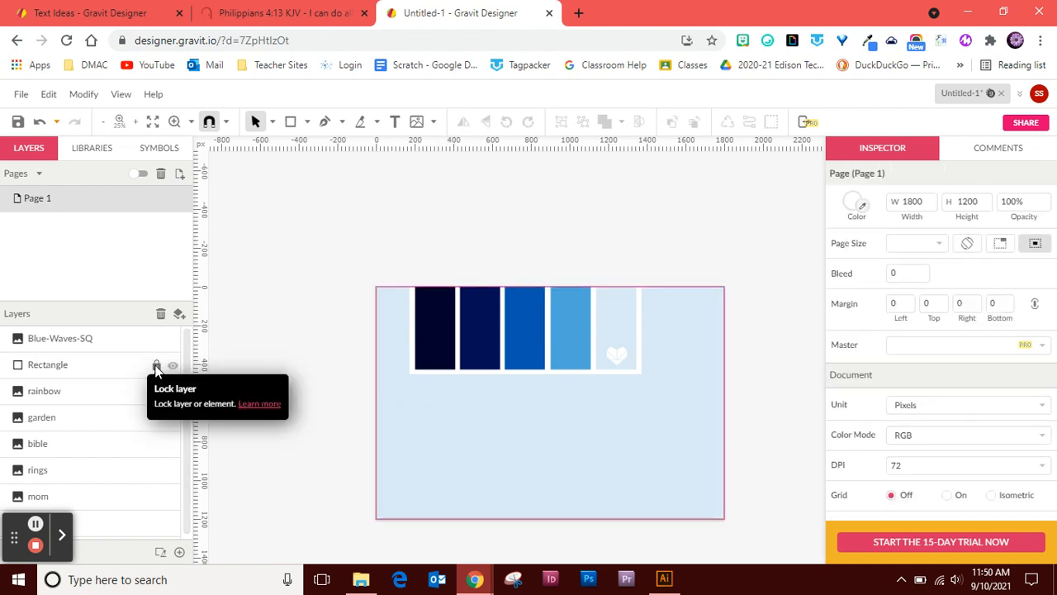
pyautogui.moveTo(458, 479); pyautogui.dragTo(627, 519)
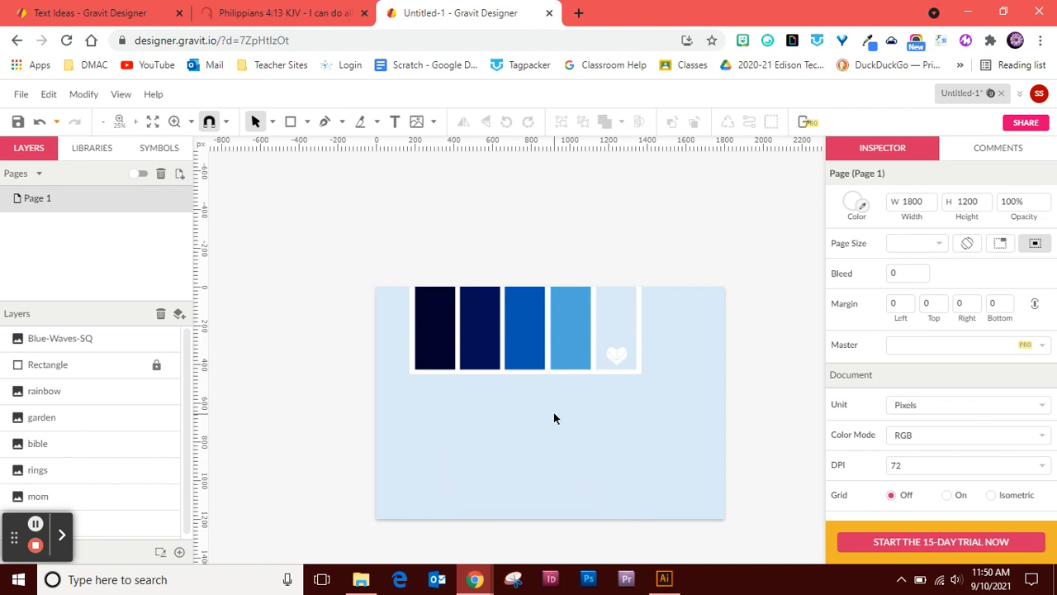
# - Select the palette together with the rainbow, rings, mom and forest photos and move them down so the palette sits on the page
pyautogui.scroll(2, 400, 403)
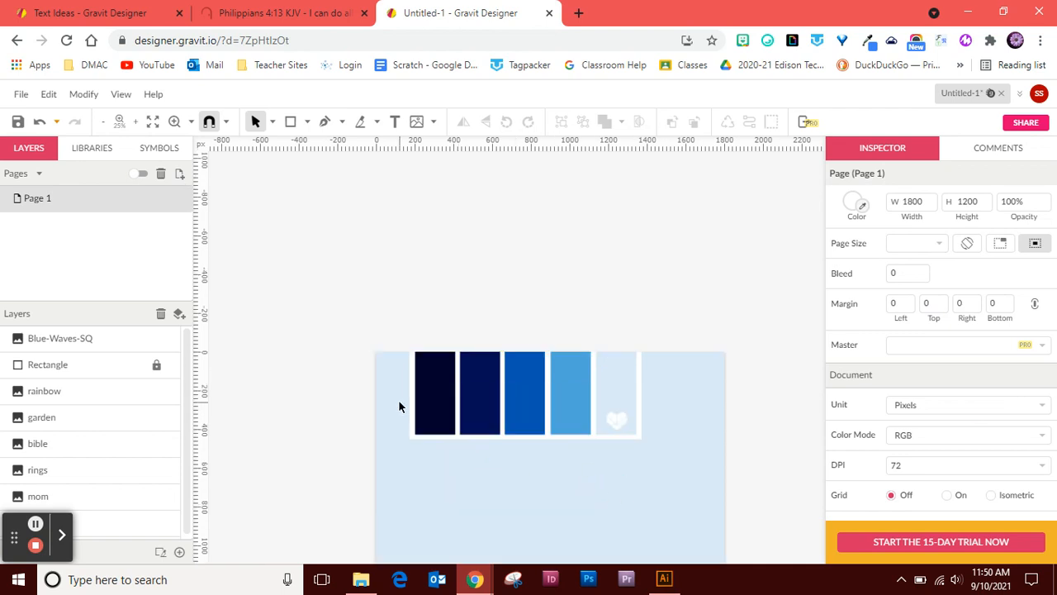
pyautogui.moveTo(282, 216); pyautogui.dragTo(612, 267)
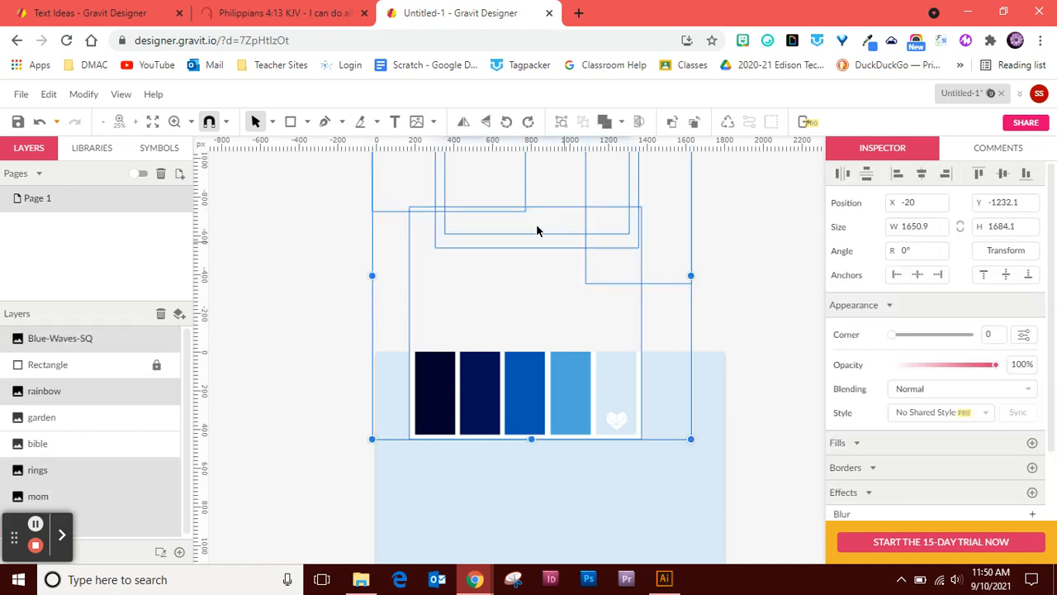
pyautogui.click(531, 226)
pyautogui.moveTo(530, 226); pyautogui.dragTo(533, 360)
pyautogui.scroll(-3, 318, 453)
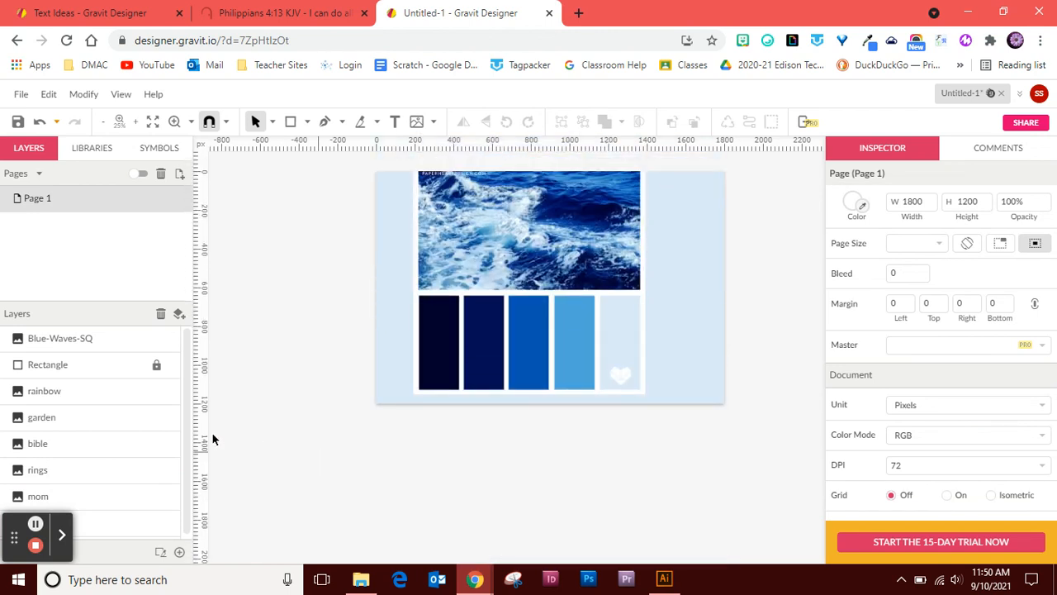
# - Send the background rectangle below all the other layers and lock it
pyautogui.moveTo(99, 369); pyautogui.dragTo(91, 535)
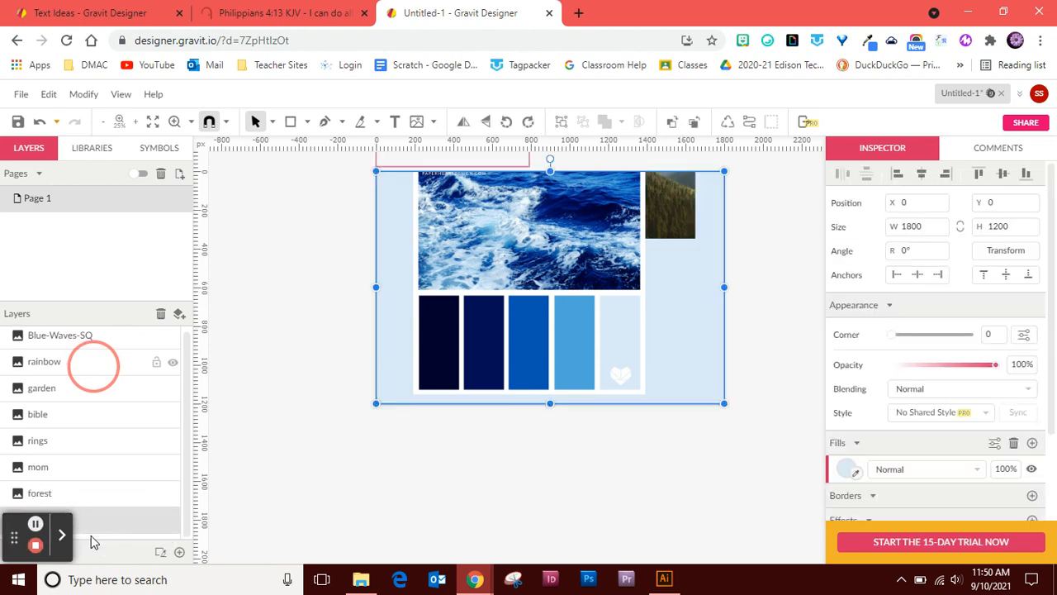
pyautogui.click(156, 521)
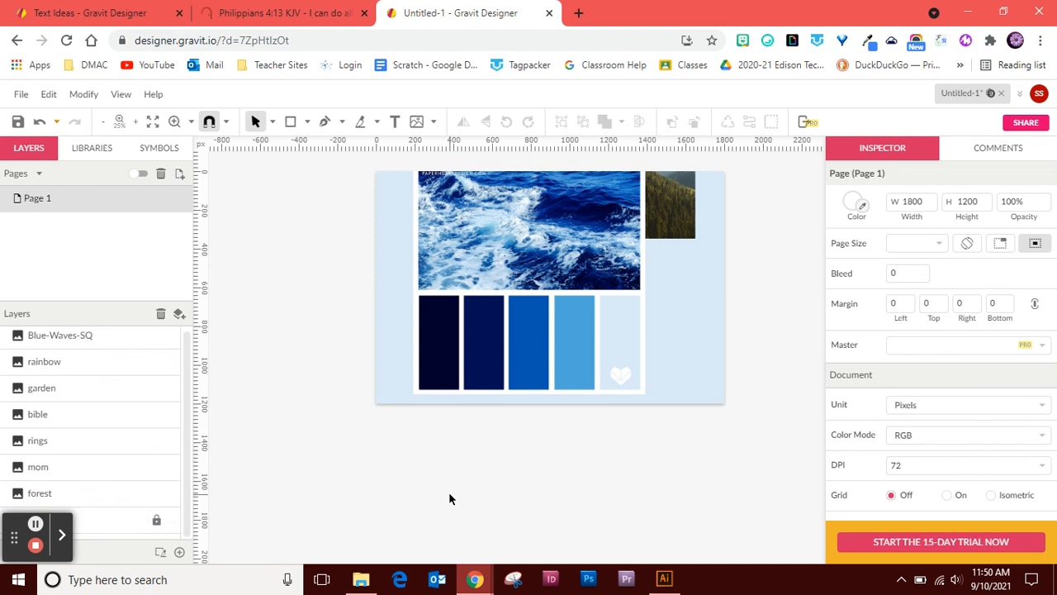
# - Move the palette up to X 300, Y -1036 and place the forest photo on the page at X 1164, Y 321
pyautogui.scroll(3, 448, 498)
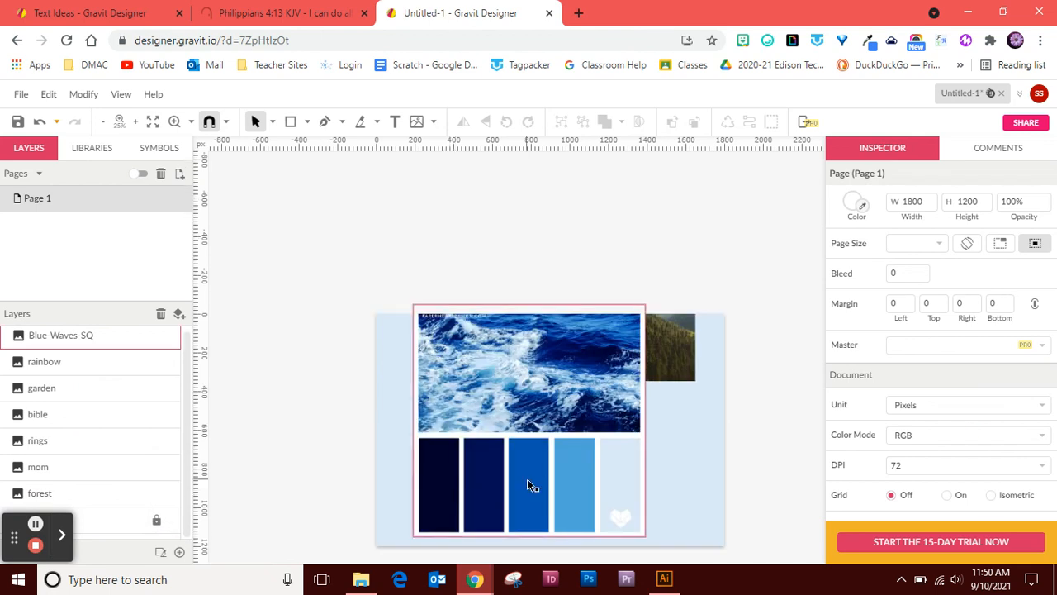
pyautogui.moveTo(530, 493); pyautogui.dragTo(554, 298)
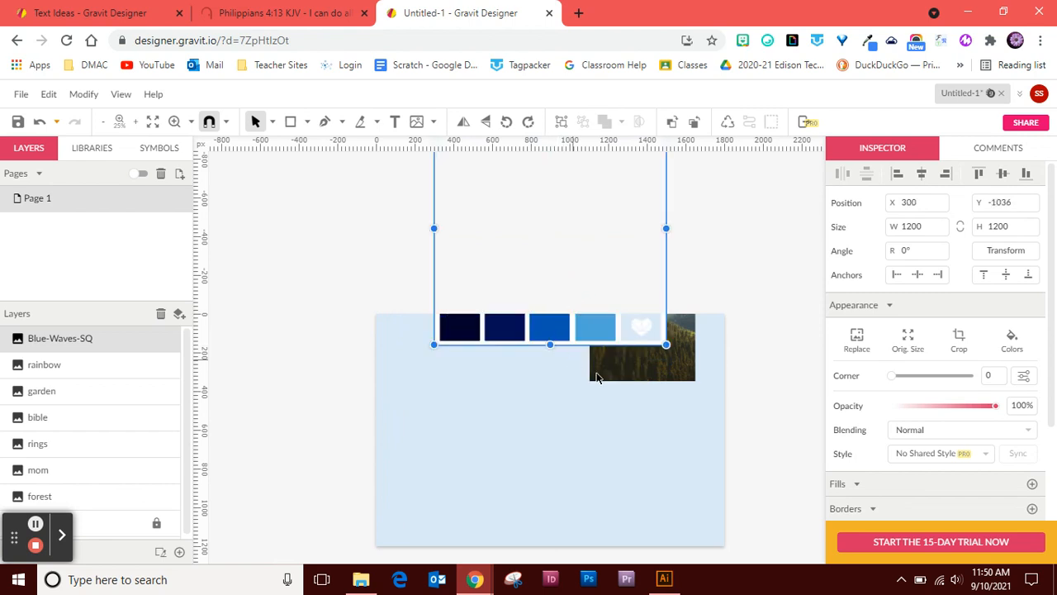
pyautogui.click(649, 382)
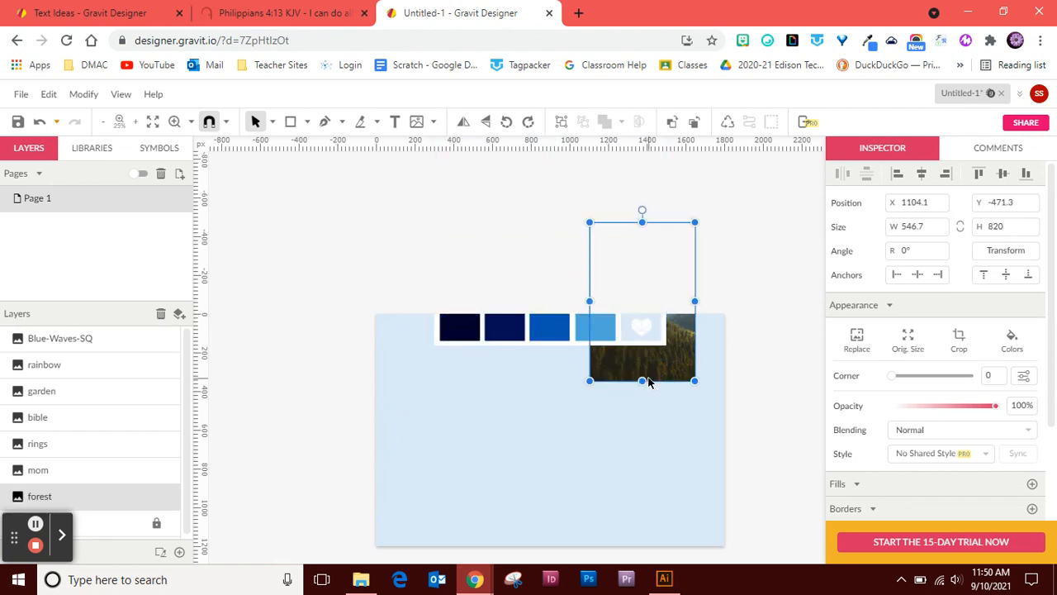
pyautogui.moveTo(677, 371); pyautogui.dragTo(684, 523)
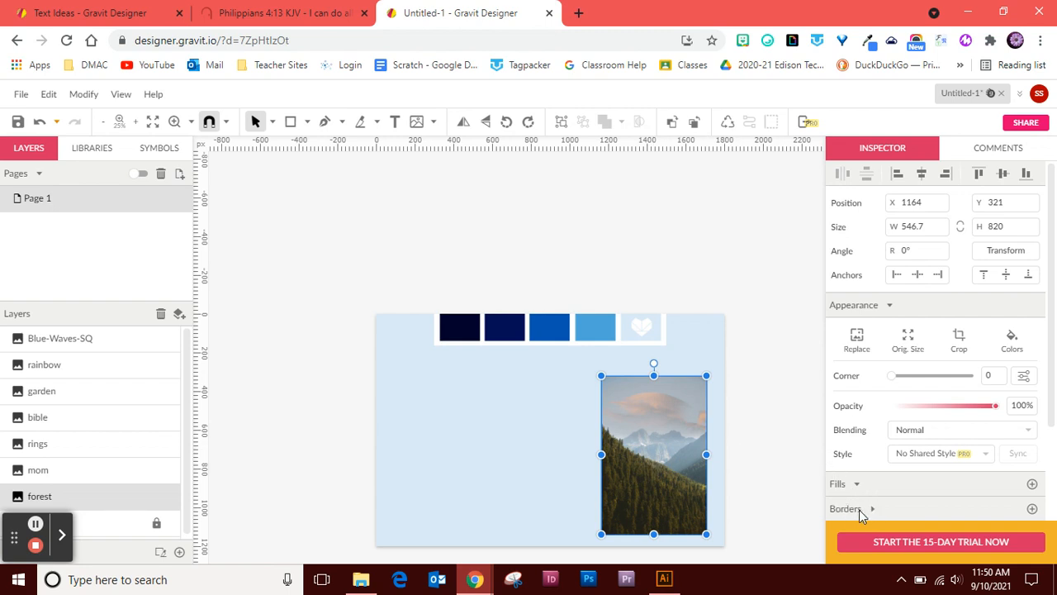
# - Add a border of width 10 to the forest photo in the darkest navy sampled from the palette's first swatch
pyautogui.scroll(-2, 859, 515)
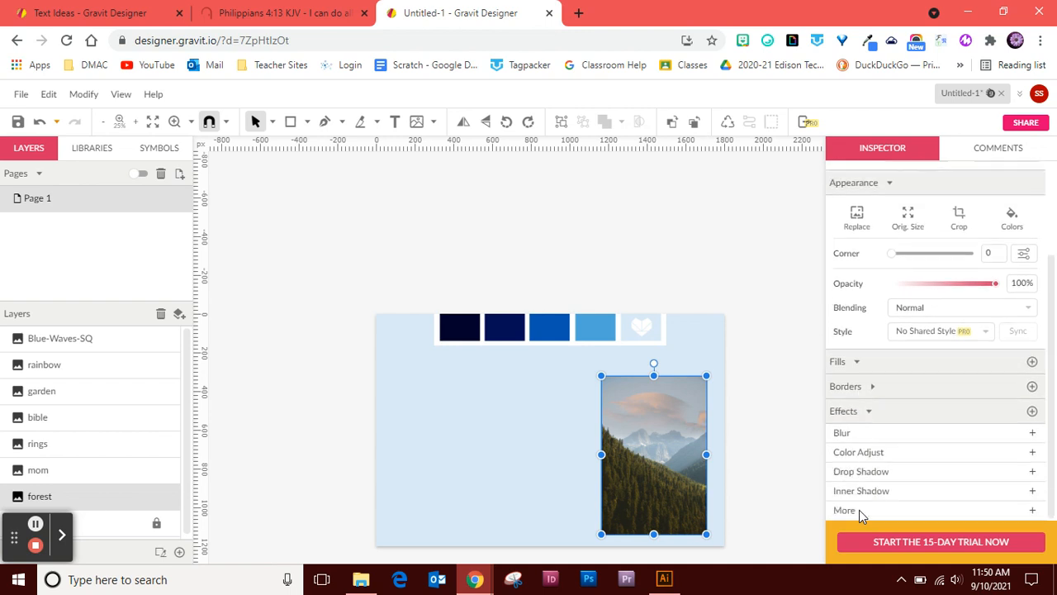
pyautogui.click(1031, 388)
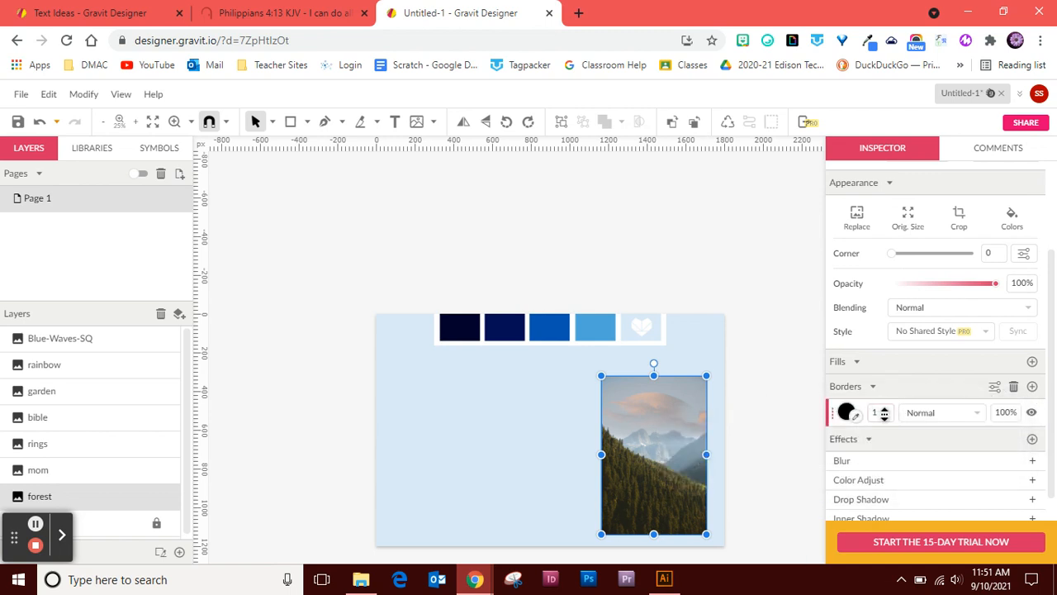
pyautogui.click(886, 412)
pyautogui.press('Return')
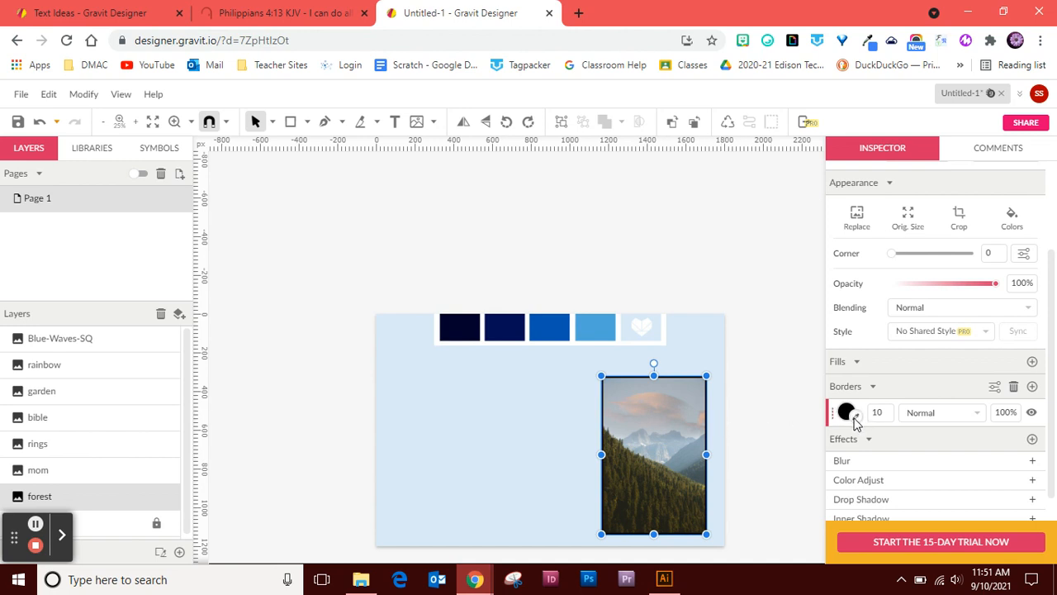
pyautogui.click(856, 415)
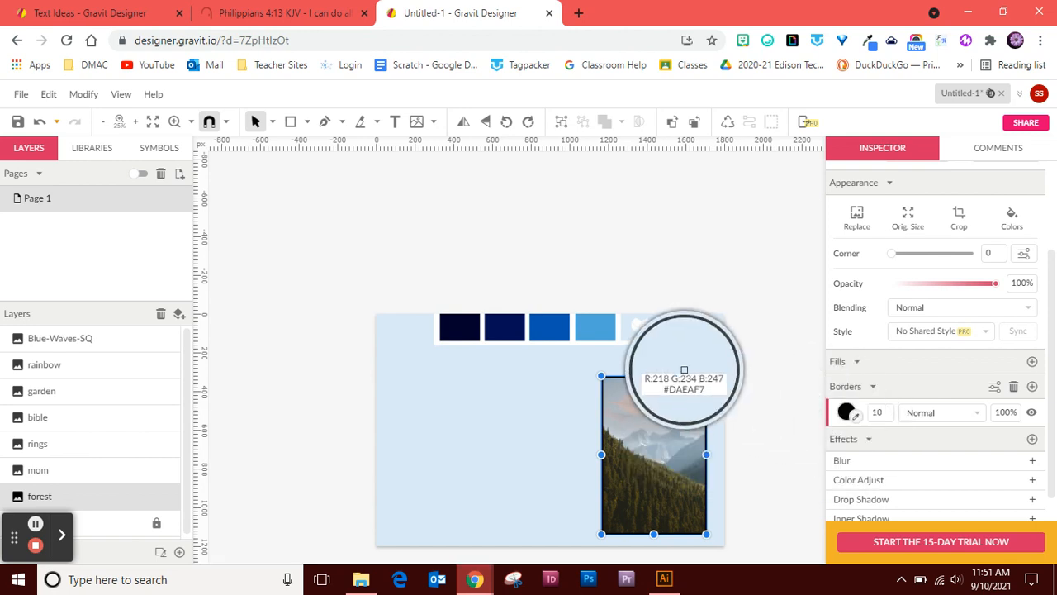
pyautogui.click(464, 331)
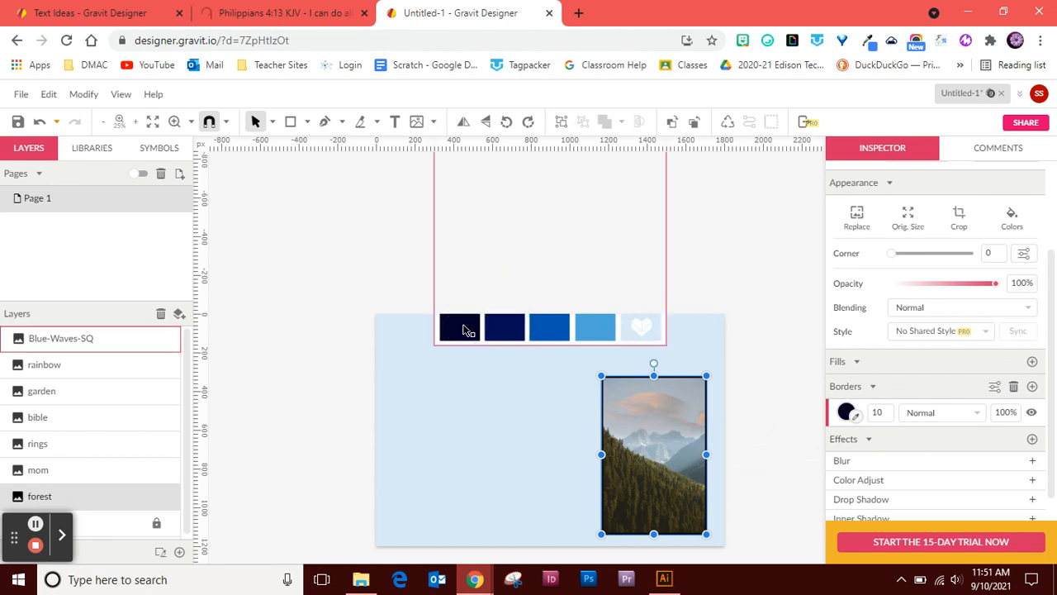
pyautogui.click(465, 490)
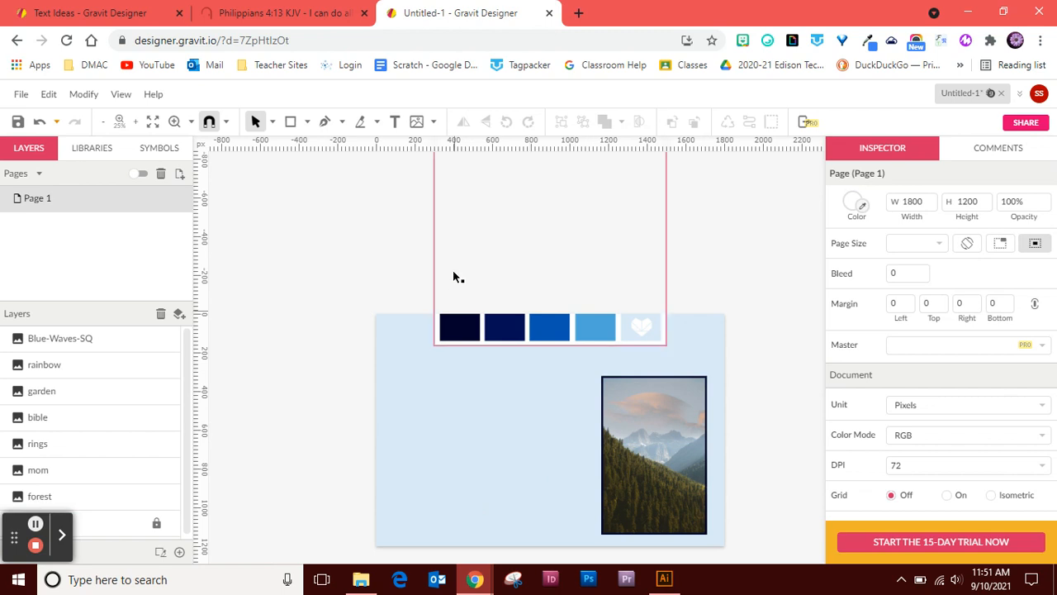
# - Select the rainbow photo above the page and move it onto the page beside the forest photo, at X 216, Y 498.4
pyautogui.click(95, 365)
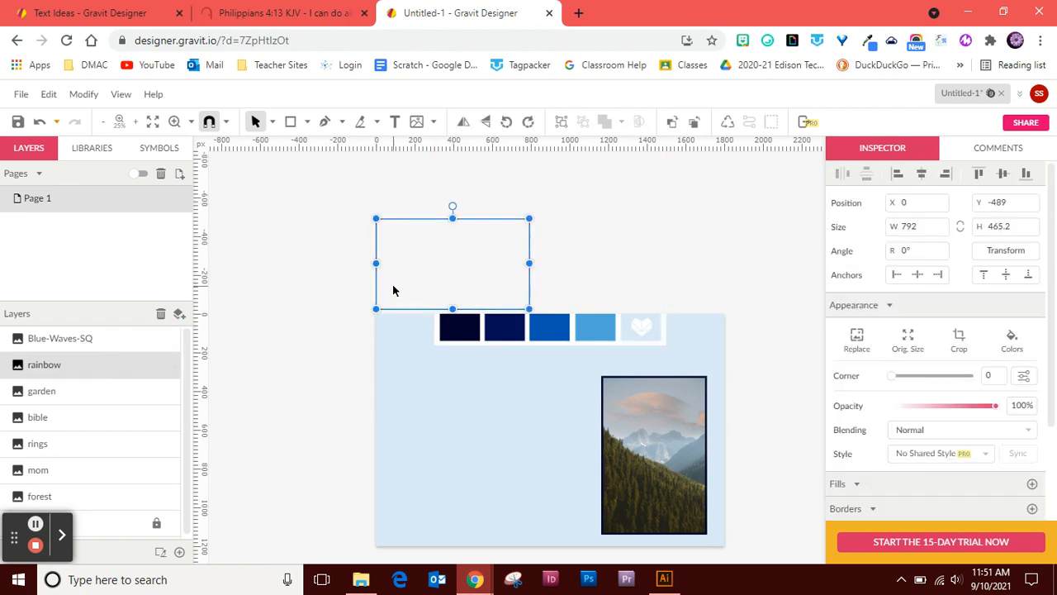
pyautogui.moveTo(401, 348); pyautogui.dragTo(408, 424)
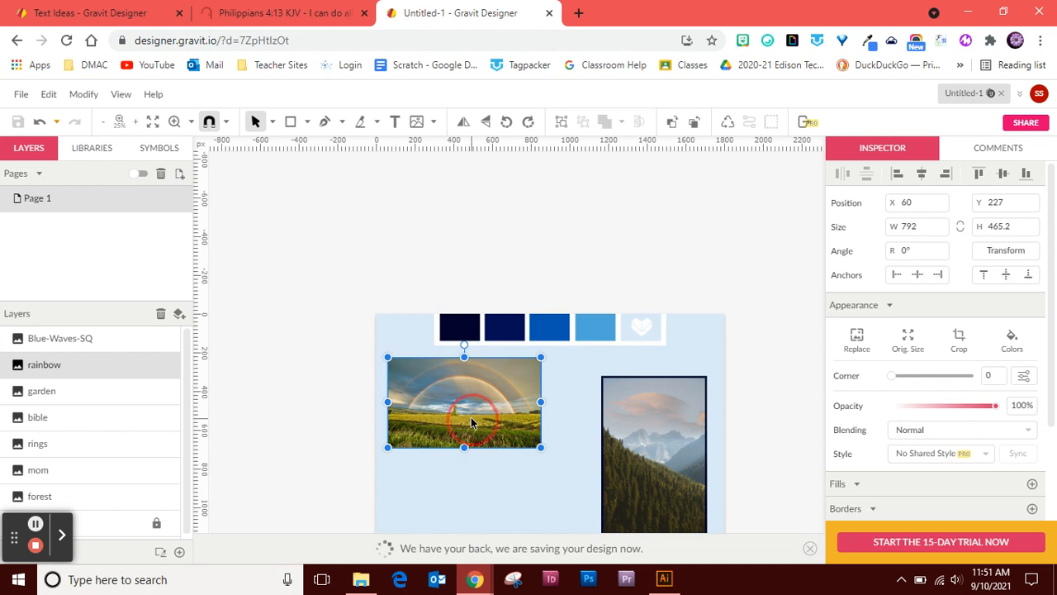
pyautogui.moveTo(480, 435); pyautogui.dragTo(502, 473)
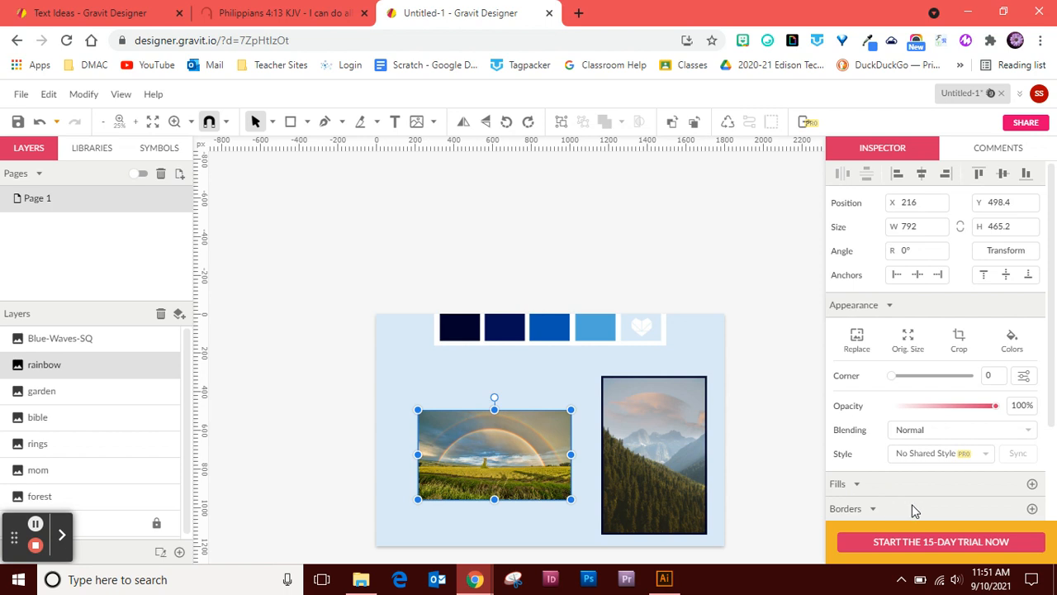
# - Add a width 10 border in the palette's darkest navy to the rainbow photo and move the photo to the page's lower-left corner
pyautogui.scroll(-2, 911, 507)
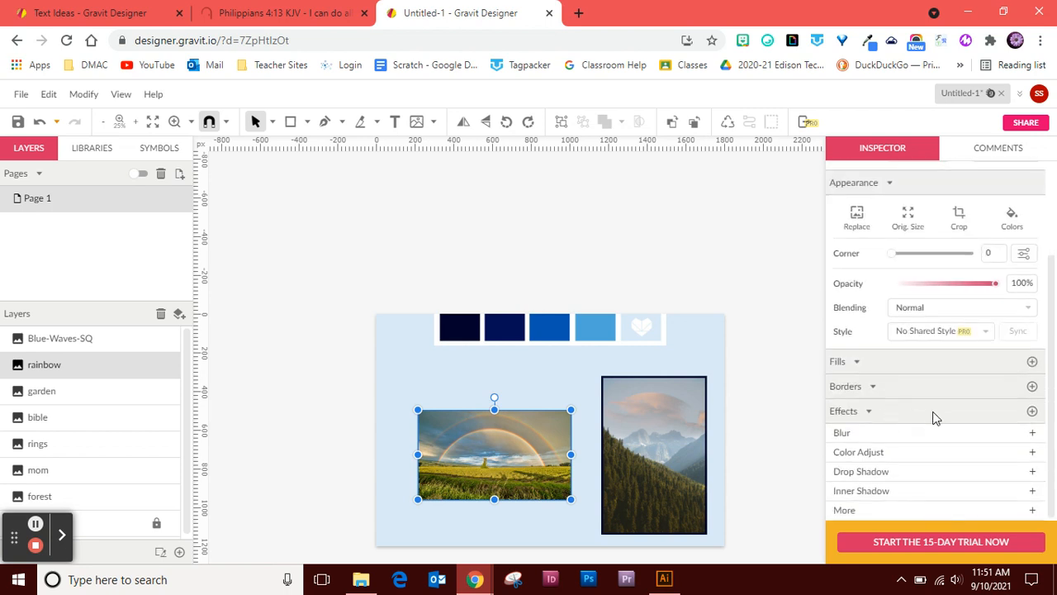
pyautogui.click(1033, 386)
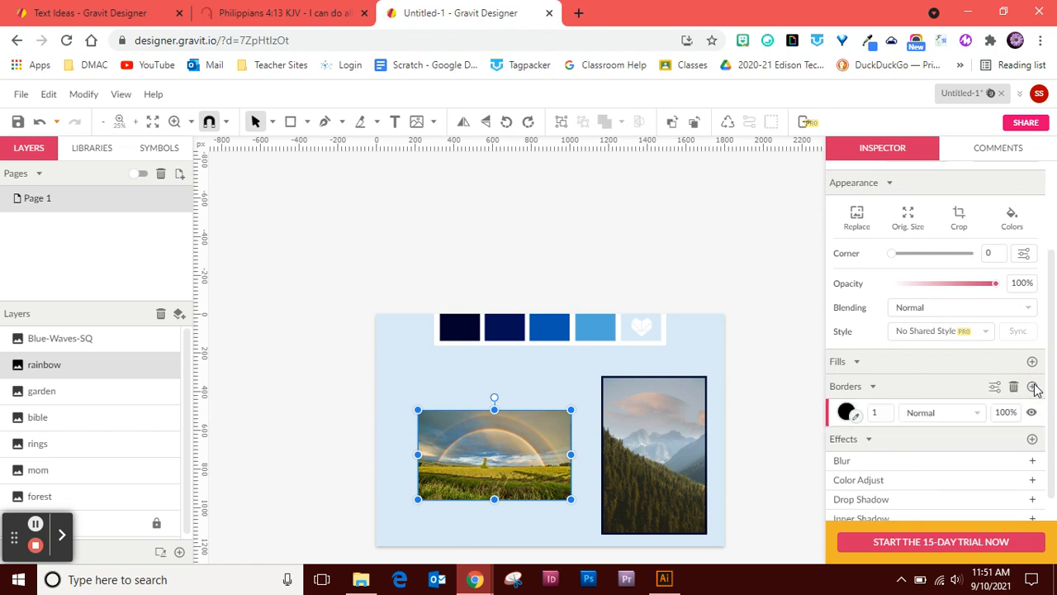
pyautogui.click(880, 414)
pyautogui.click(856, 414)
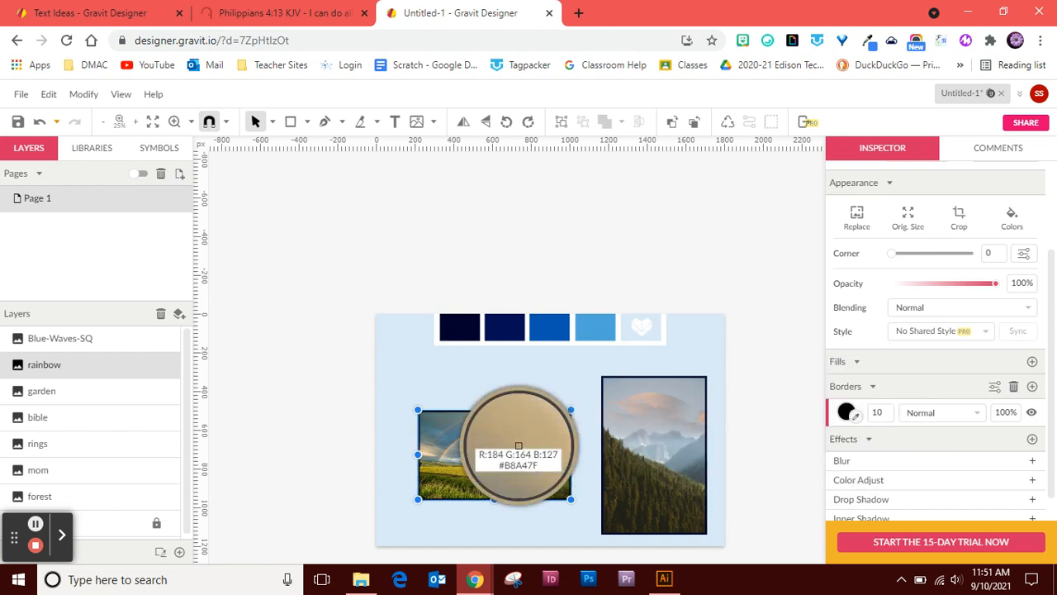
pyautogui.click(460, 334)
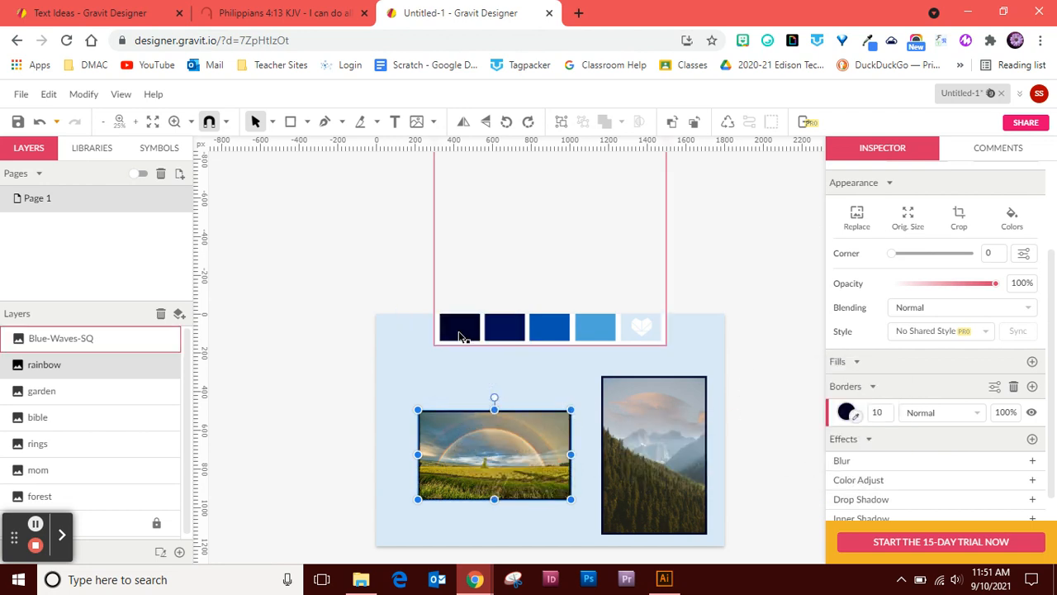
pyautogui.moveTo(475, 476); pyautogui.dragTo(438, 506)
pyautogui.click(581, 435)
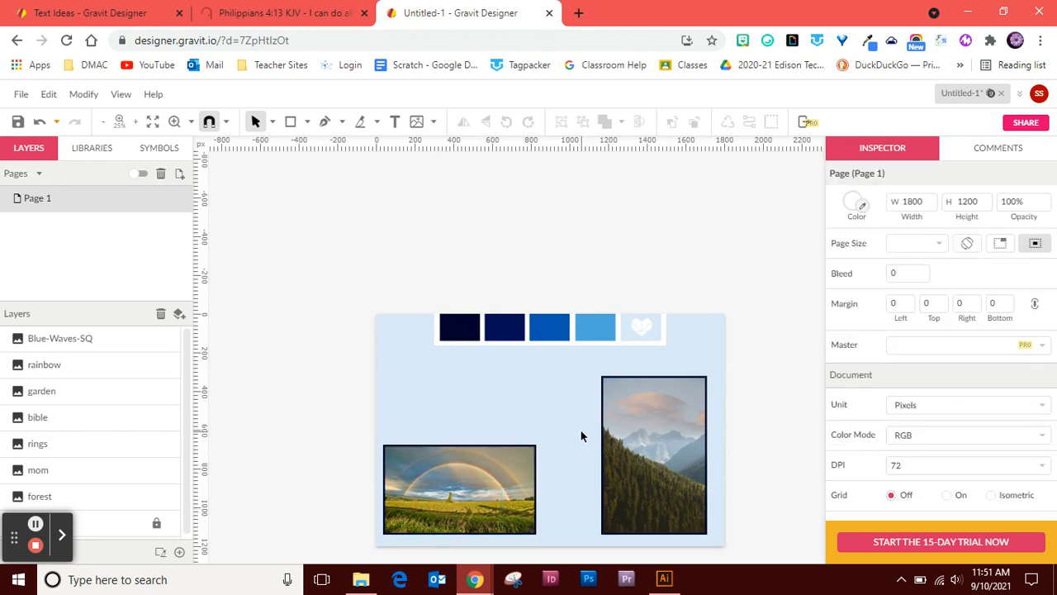
# - Shrink the palette image to about 1173.5 × 360 by lowering its upper-left corner so it clears the photos above the page
pyautogui.scroll(5, 581, 436)
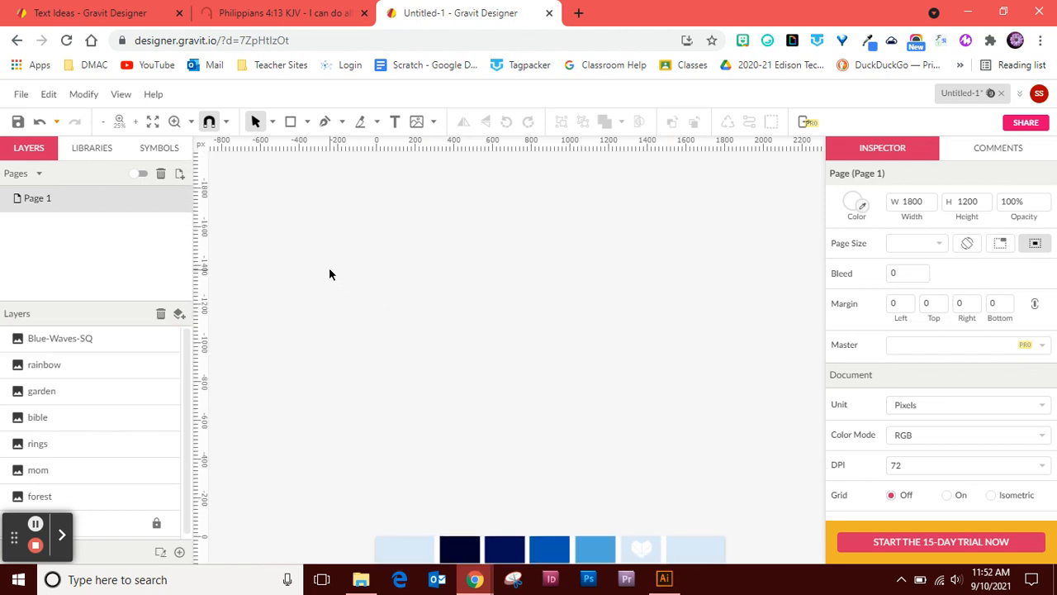
pyautogui.moveTo(331, 273); pyautogui.dragTo(620, 337)
pyautogui.scroll(-4, 620, 336)
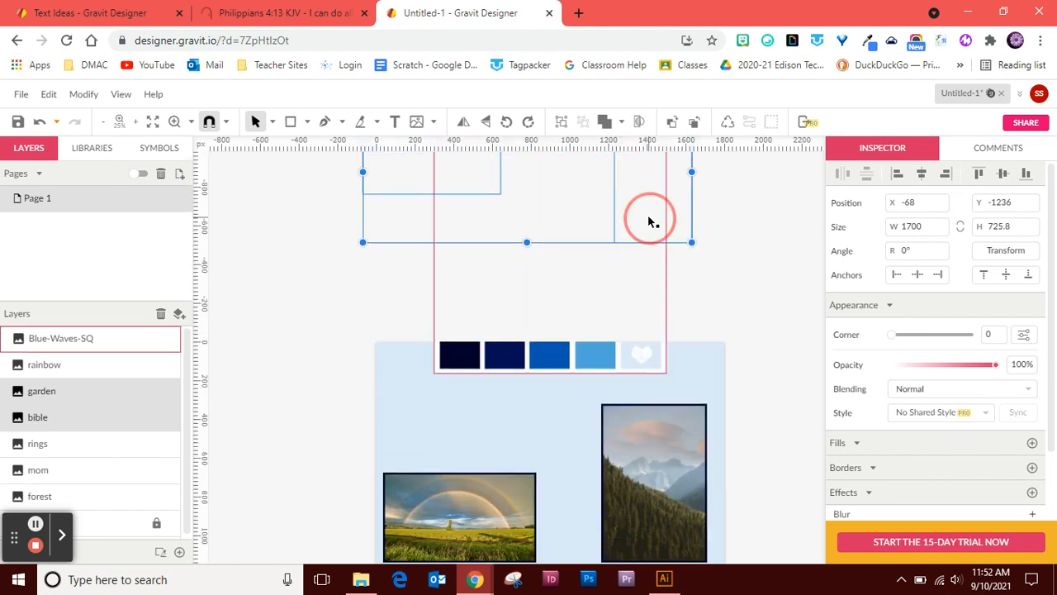
pyautogui.click(648, 222)
pyautogui.scroll(3, 649, 221)
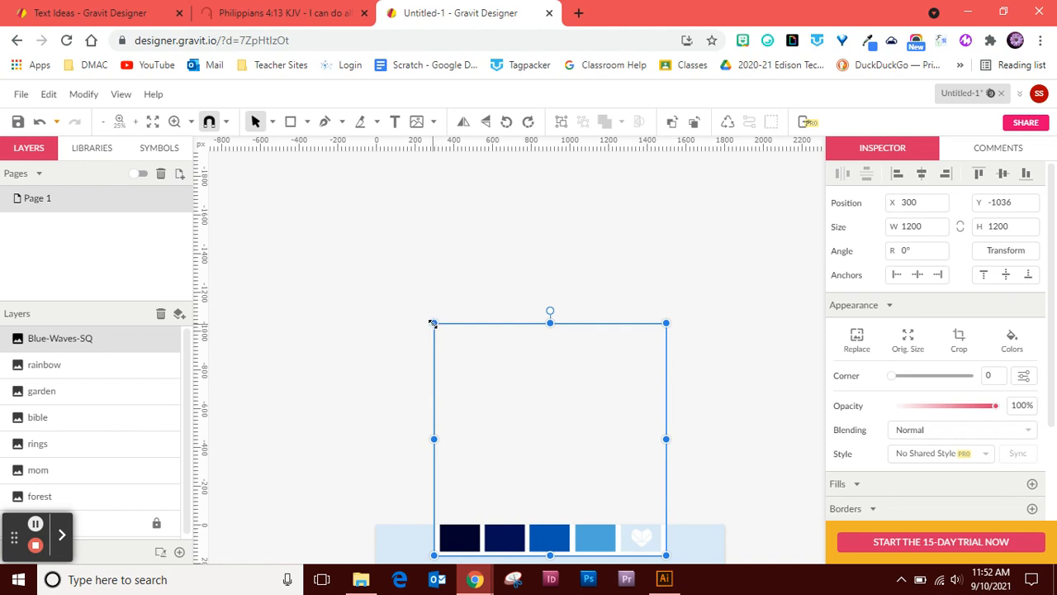
pyautogui.moveTo(434, 323); pyautogui.dragTo(437, 486)
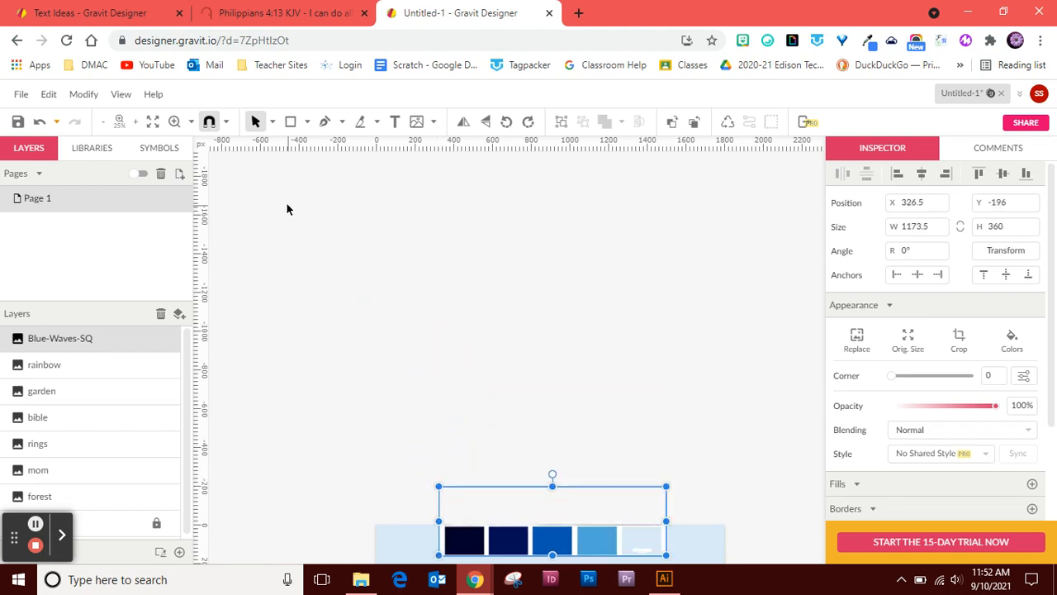
# - Move the garden and bible photos together onto the page at X 0, Y 182.6, and shift the bible photo to X 828, Y 248
pyautogui.moveTo(331, 225); pyautogui.dragTo(708, 356)
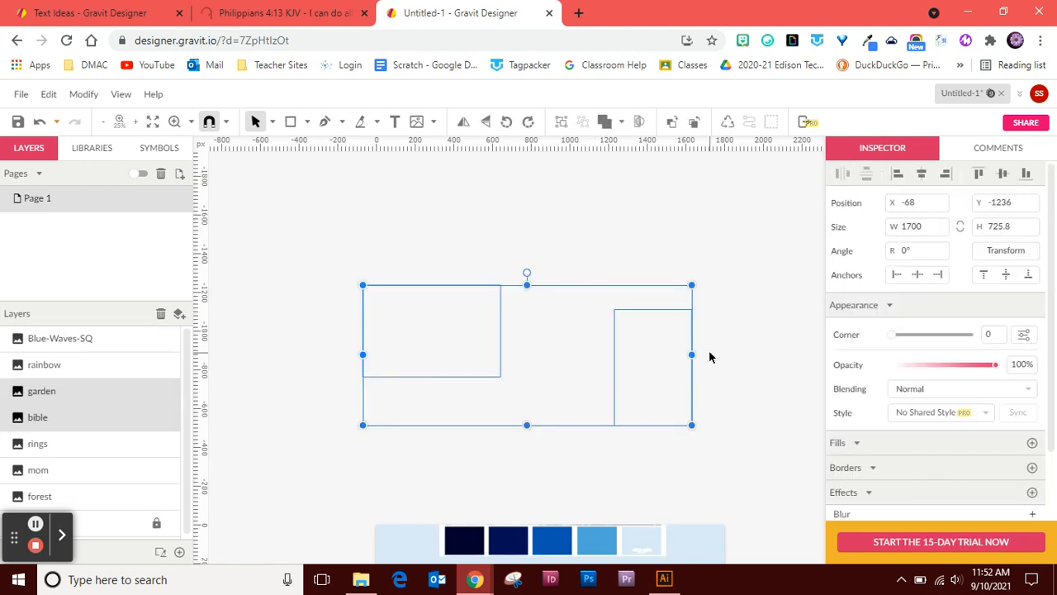
pyautogui.scroll(-3, 709, 355)
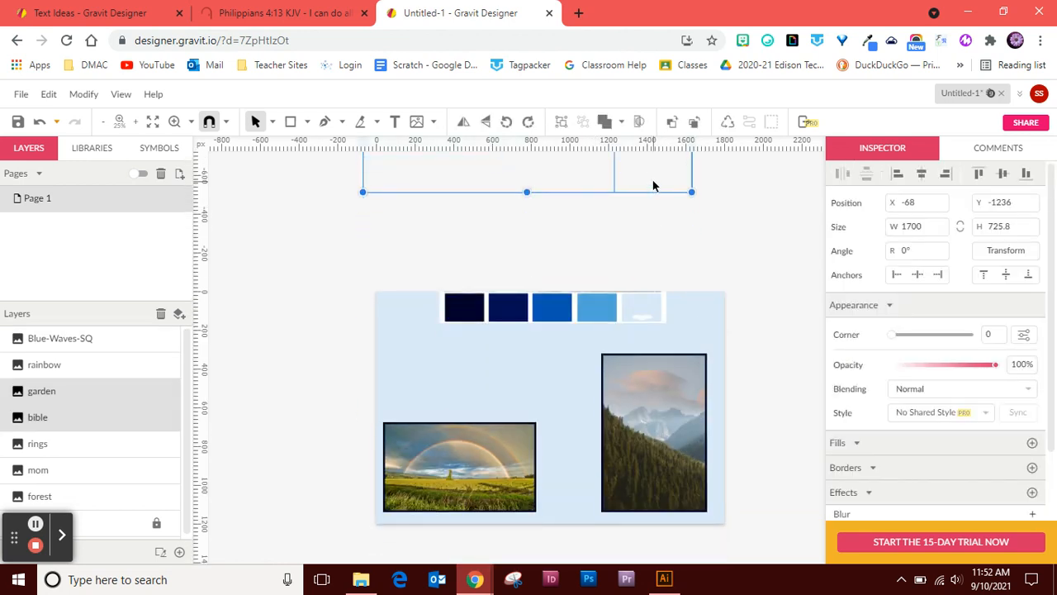
pyautogui.moveTo(652, 185); pyautogui.dragTo(665, 464)
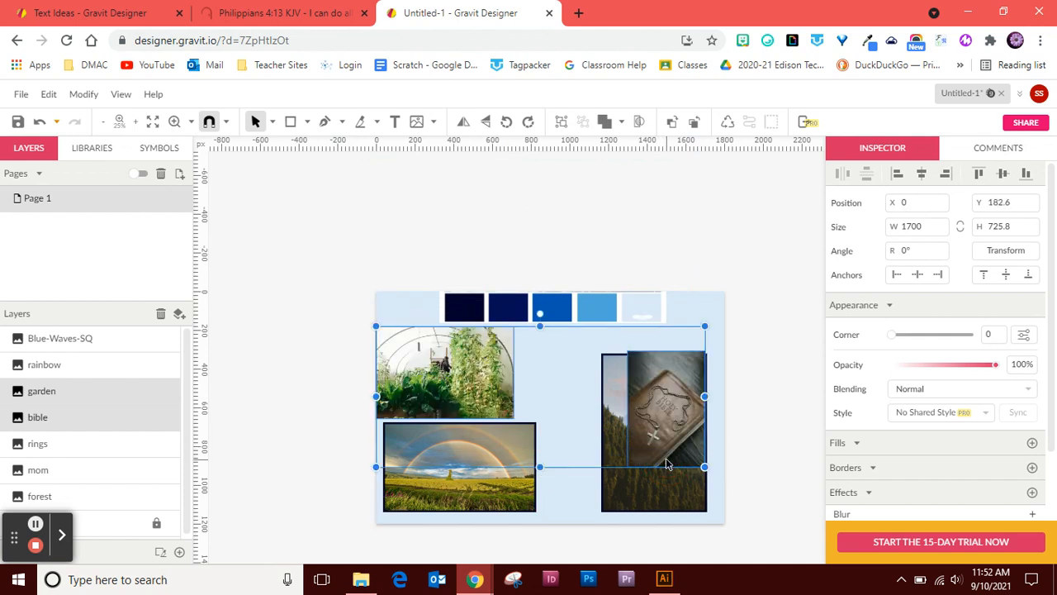
pyautogui.click(786, 453)
pyautogui.moveTo(660, 432); pyautogui.dragTo(570, 425)
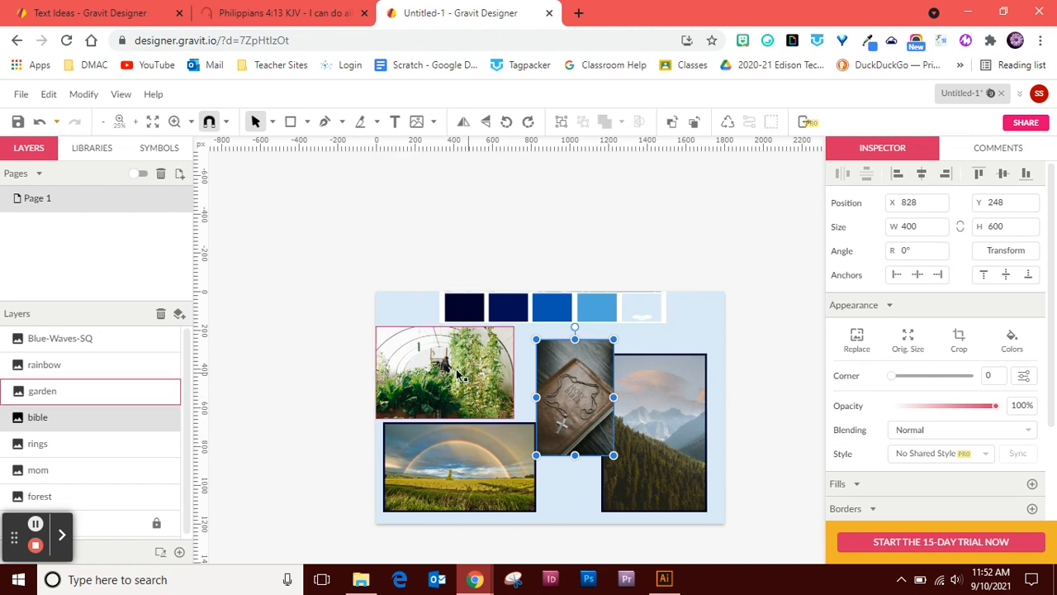
# - Select the garden and bible photos together and add a border of width 10 in the palette's darkest navy
pyautogui.click(344, 371)
pyautogui.moveTo(344, 371); pyautogui.dragTo(550, 383)
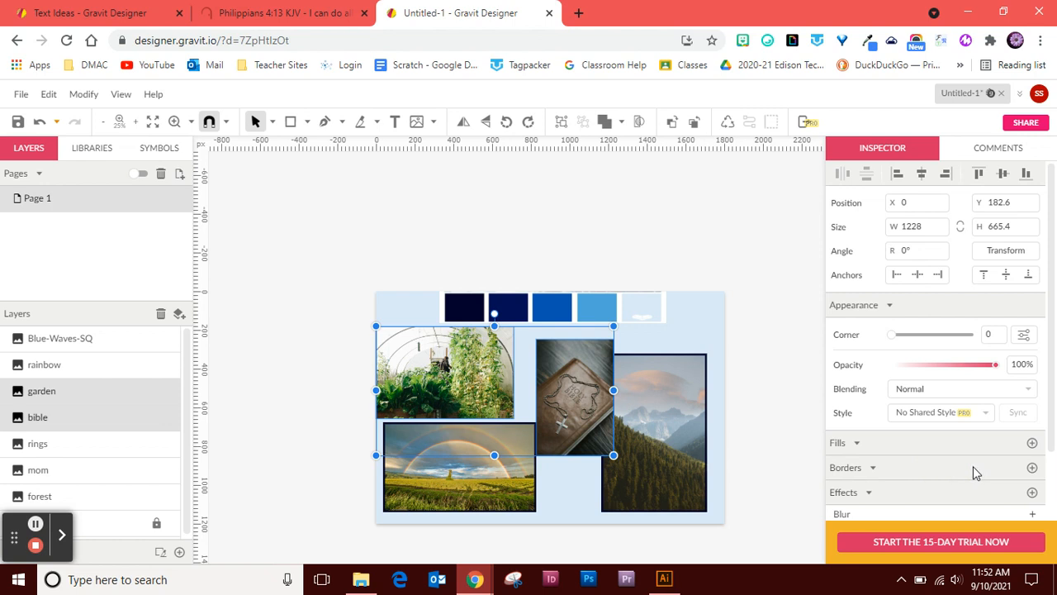
pyautogui.click(1031, 468)
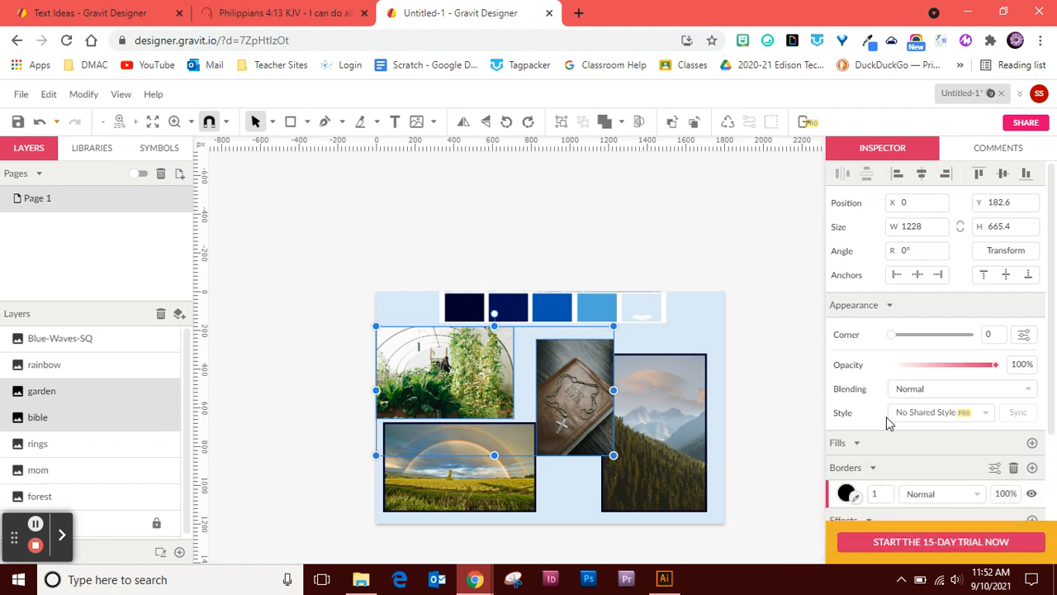
pyautogui.scroll(-2, 887, 420)
pyautogui.click(882, 385)
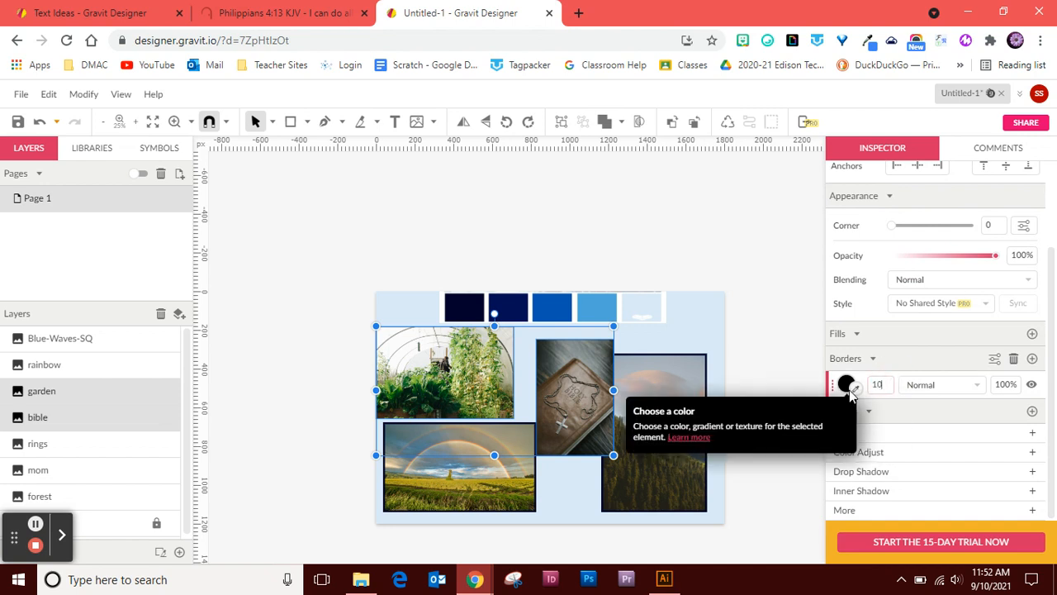
pyautogui.click(856, 387)
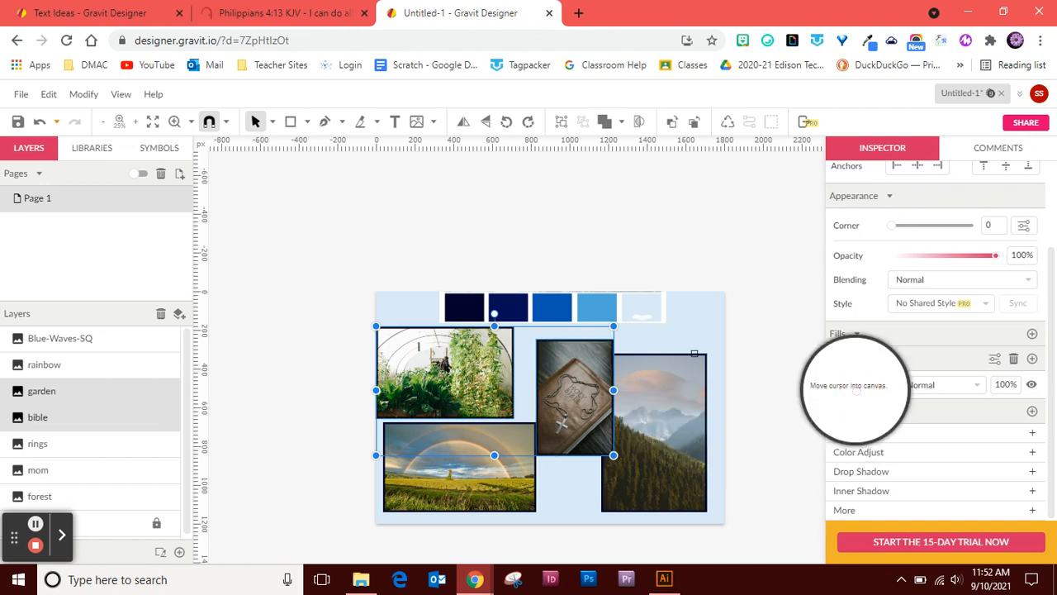
pyautogui.click(472, 318)
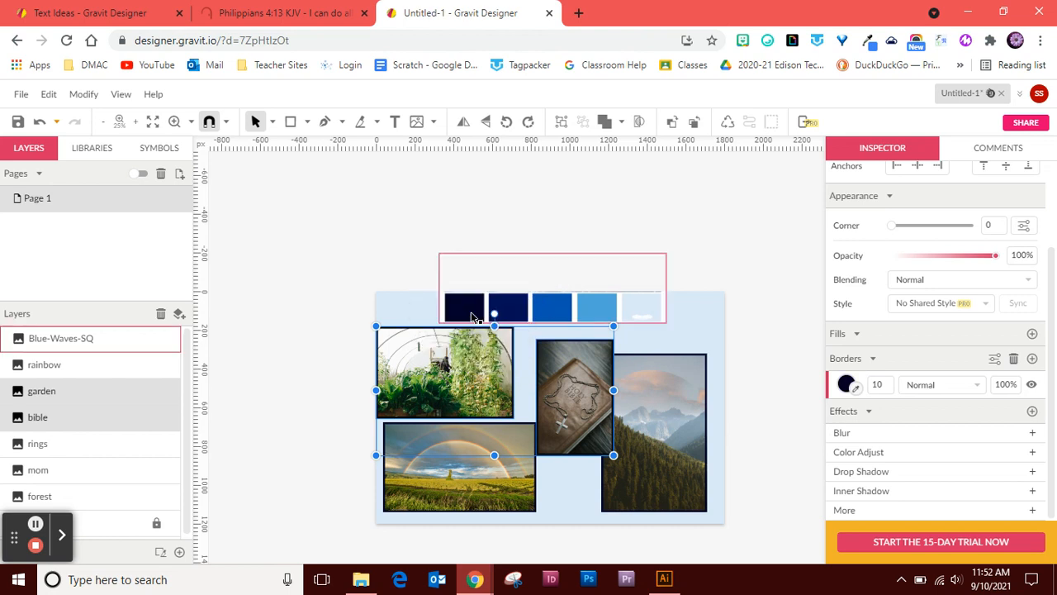
pyautogui.click(335, 273)
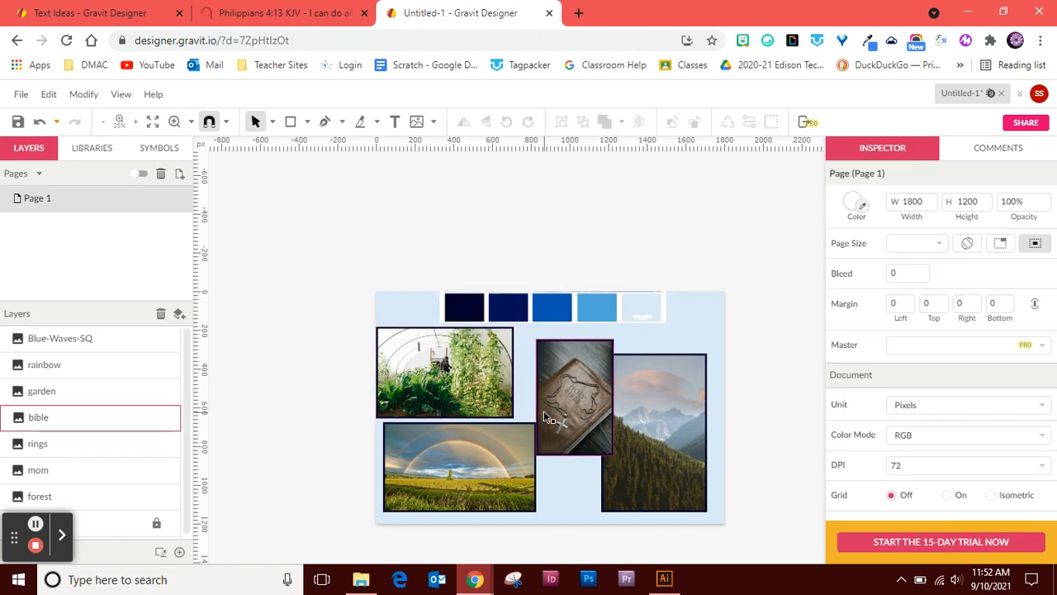
# - Move the bible photo to X 964, Y 541 and bring the rings photo onto the page at X 567, Y 164
pyautogui.click(585, 406)
pyautogui.moveTo(602, 435); pyautogui.dragTo(629, 492)
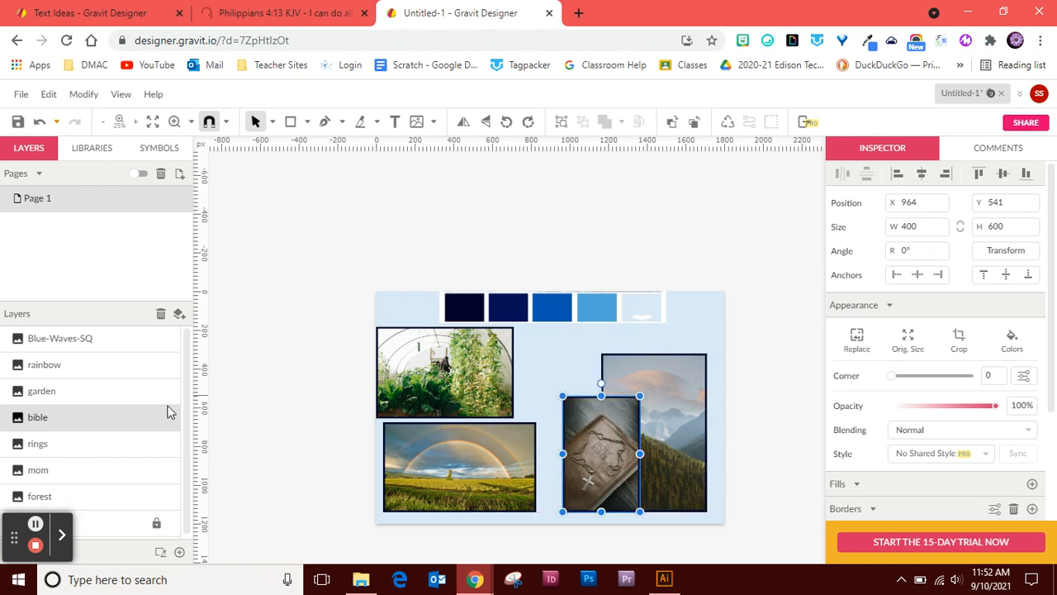
pyautogui.click(106, 442)
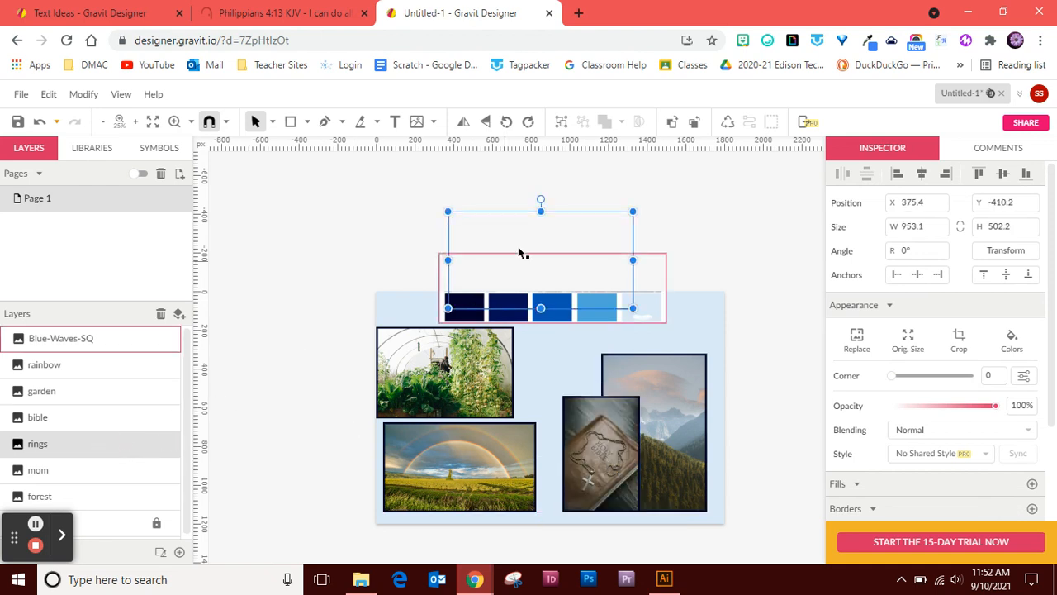
pyautogui.moveTo(536, 239); pyautogui.dragTo(572, 350)
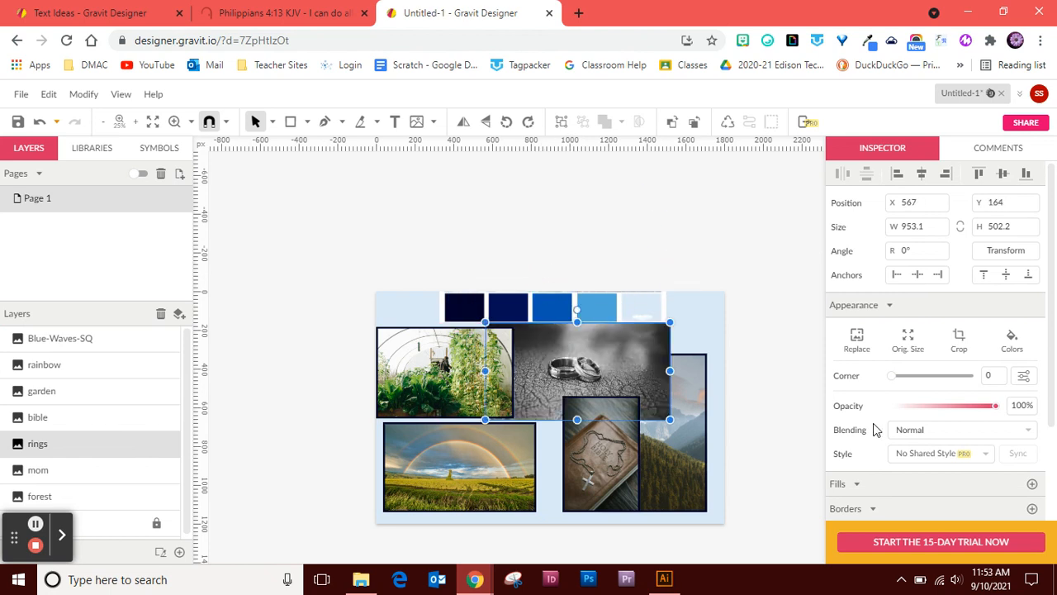
# - Add a border of width 10 to the rings photo in the darkest navy sampled from the palette's first swatch
pyautogui.scroll(-3, 902, 510)
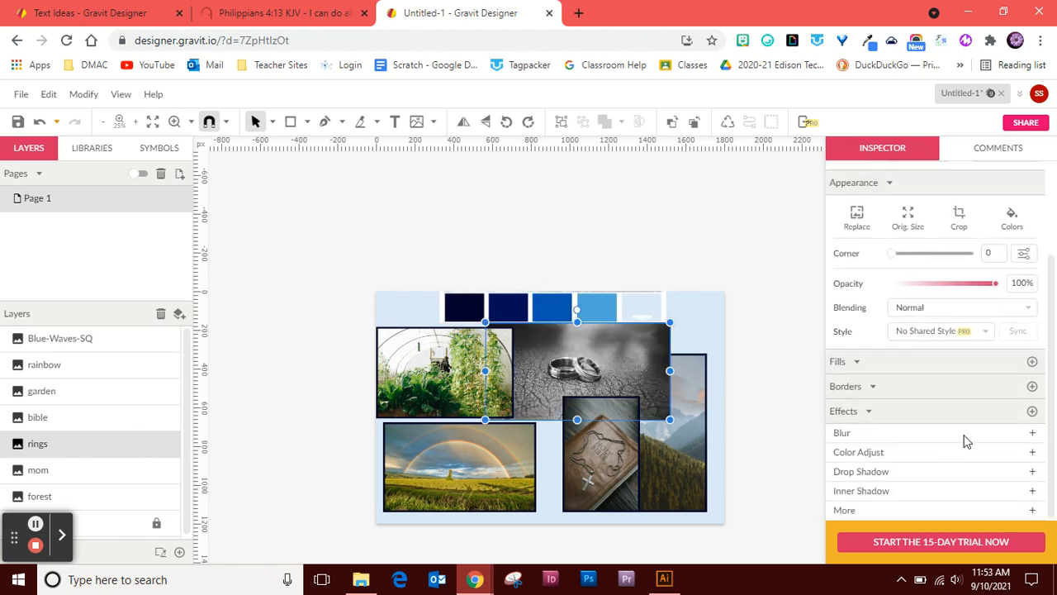
pyautogui.click(1033, 386)
pyautogui.click(879, 412)
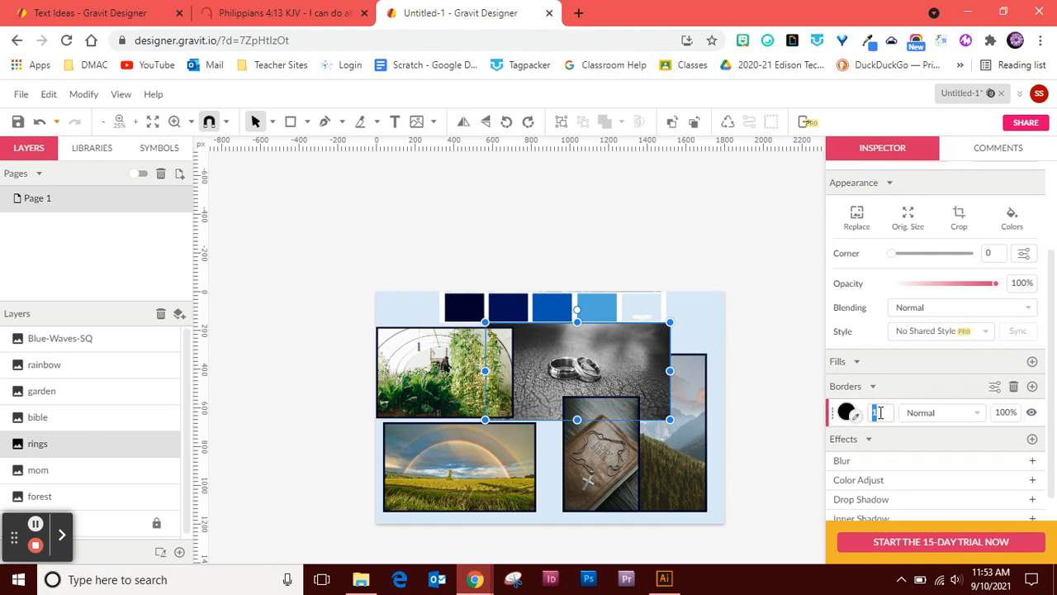
pyautogui.write('10')
pyautogui.click(855, 416)
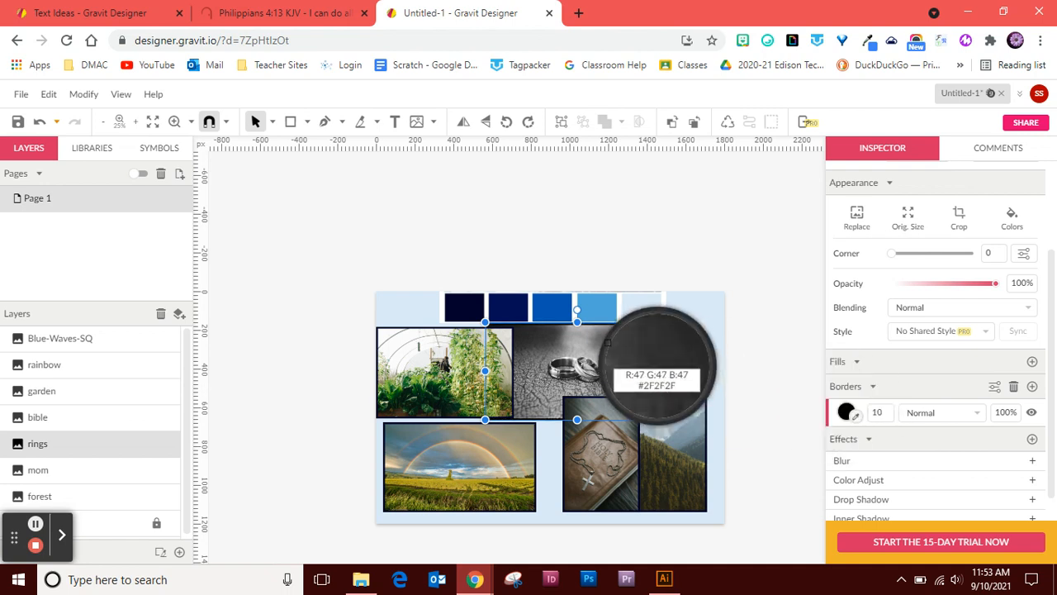
pyautogui.click(478, 315)
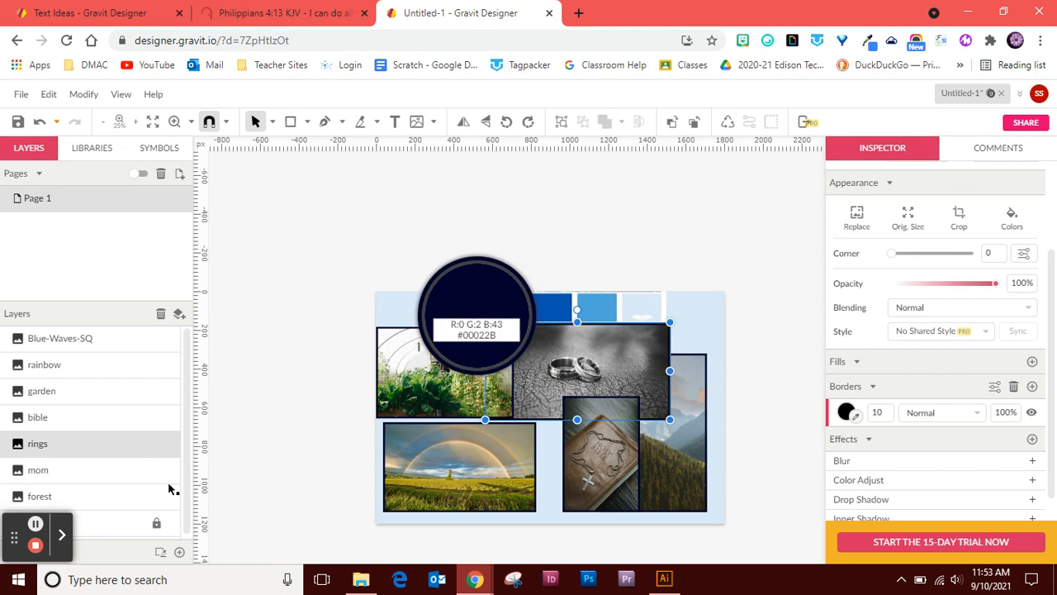
pyautogui.click(35, 527)
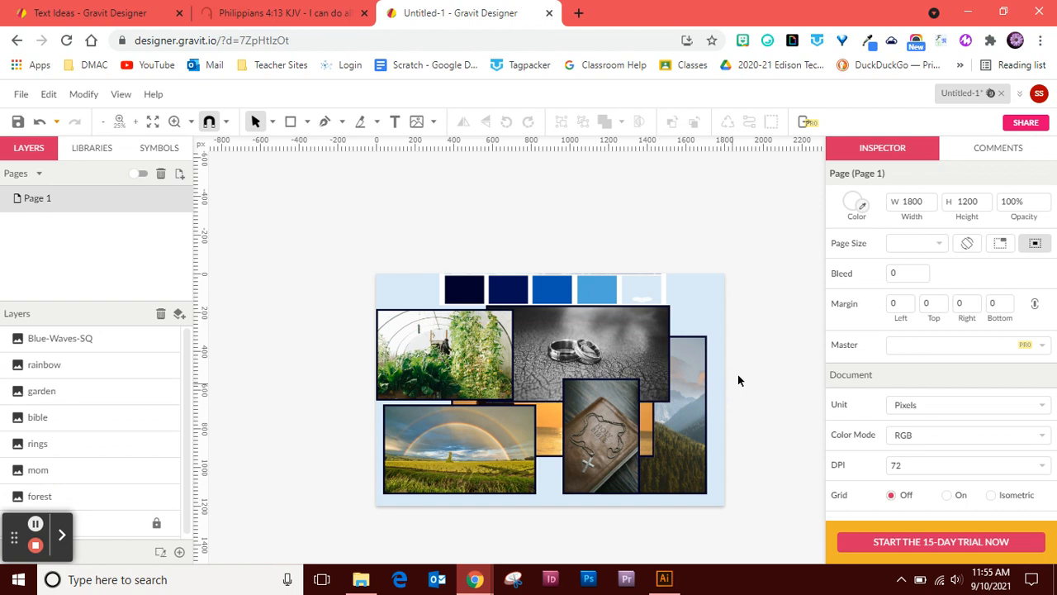
# - Select the forest, bible, rings and mom photos and shift them left together to clear the right half of the page
pyautogui.moveTo(732, 453); pyautogui.dragTo(626, 386)
pyautogui.moveTo(676, 455); pyautogui.dragTo(522, 462)
pyautogui.click(649, 395)
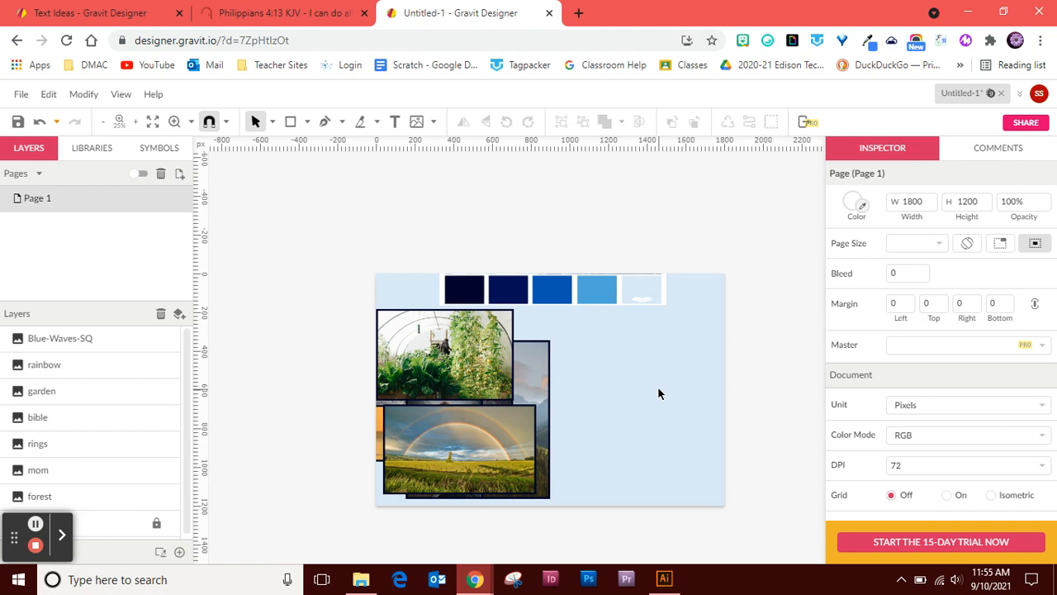
# - Add the text "I can" on the empty right half of the page at X 1184, Y 484
pyautogui.click(396, 124)
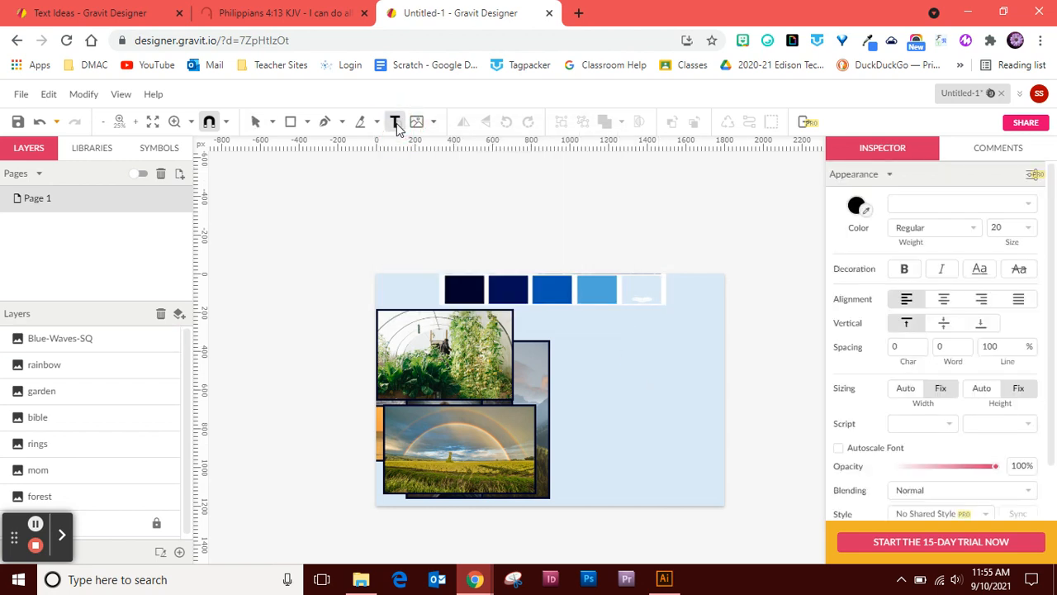
pyautogui.click(604, 365)
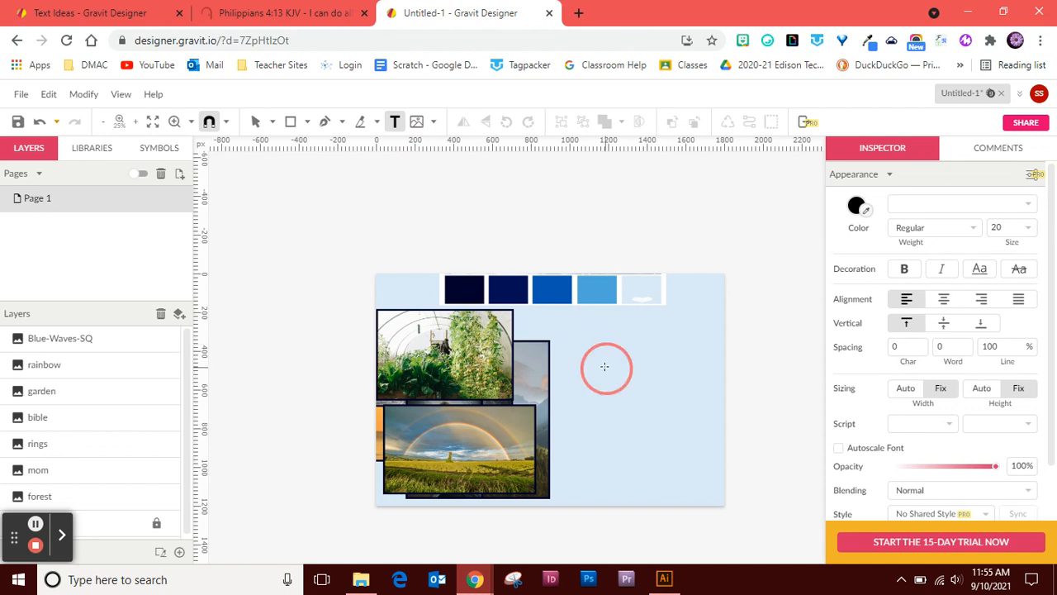
pyautogui.write('I can')
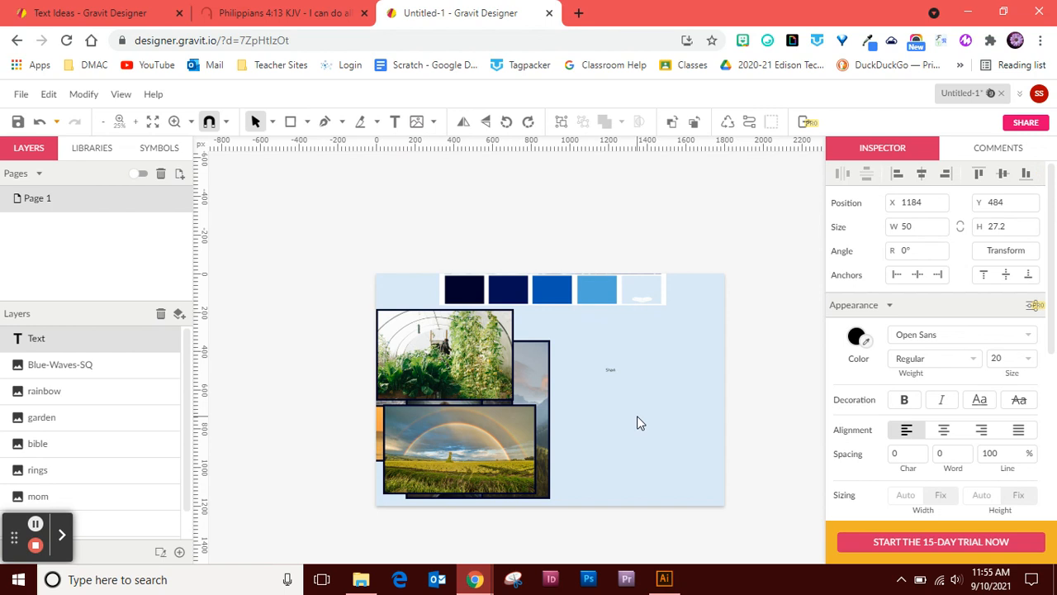
pyautogui.press('Escape')
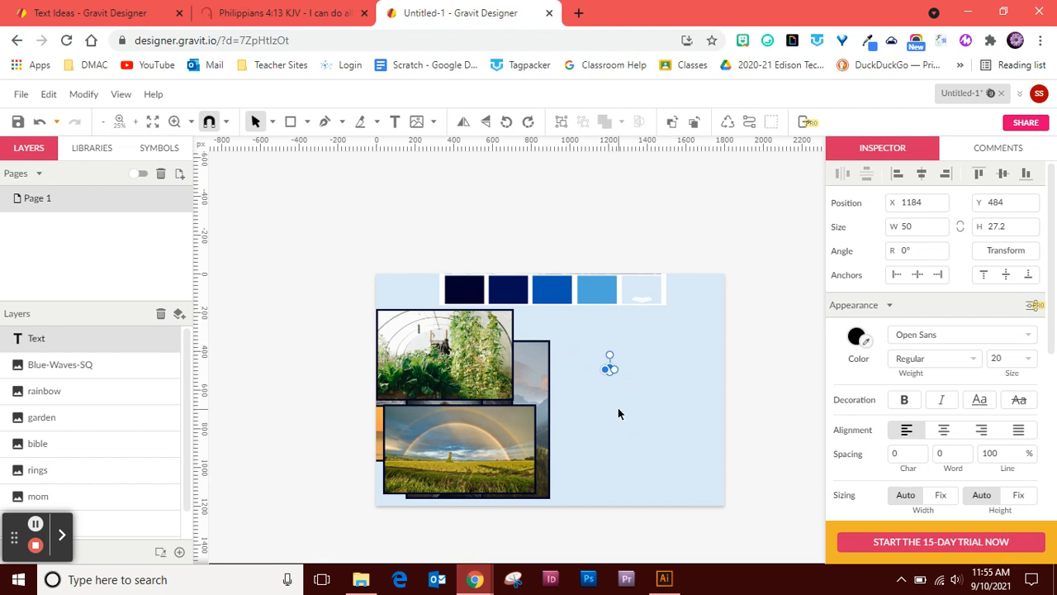
# - Set the font size of the name text on the right half of the page to 150
pyautogui.click(78, 338)
pyautogui.click(86, 333)
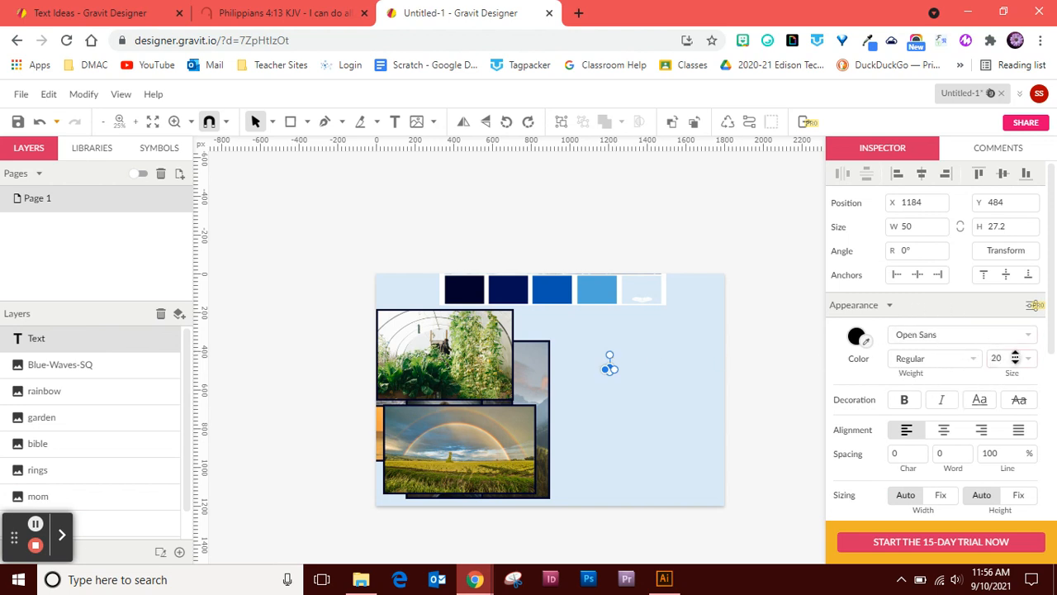
pyautogui.click(1007, 358)
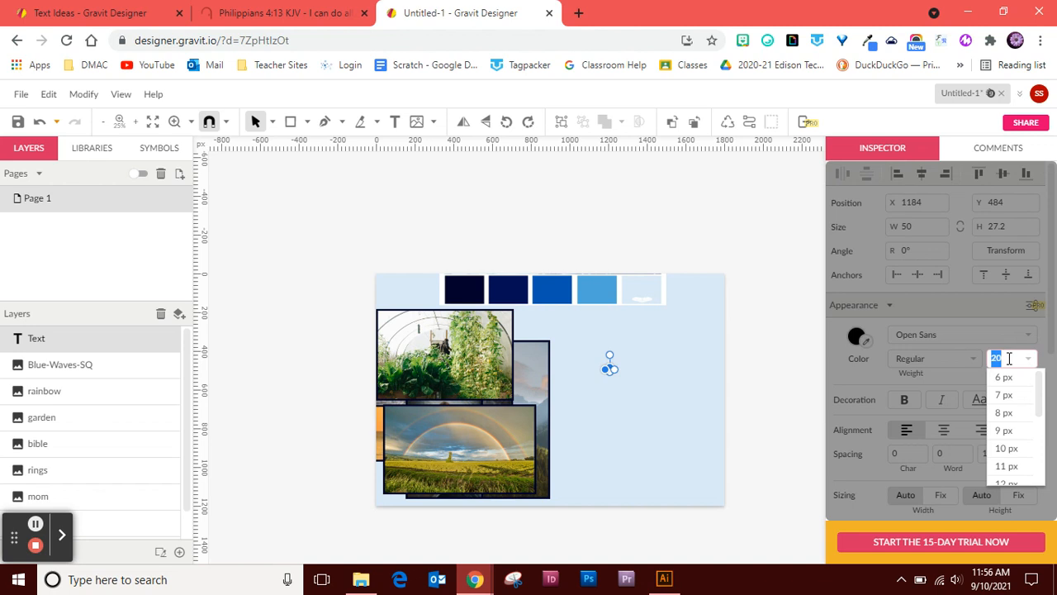
pyautogui.write('150')
pyautogui.press('Return')
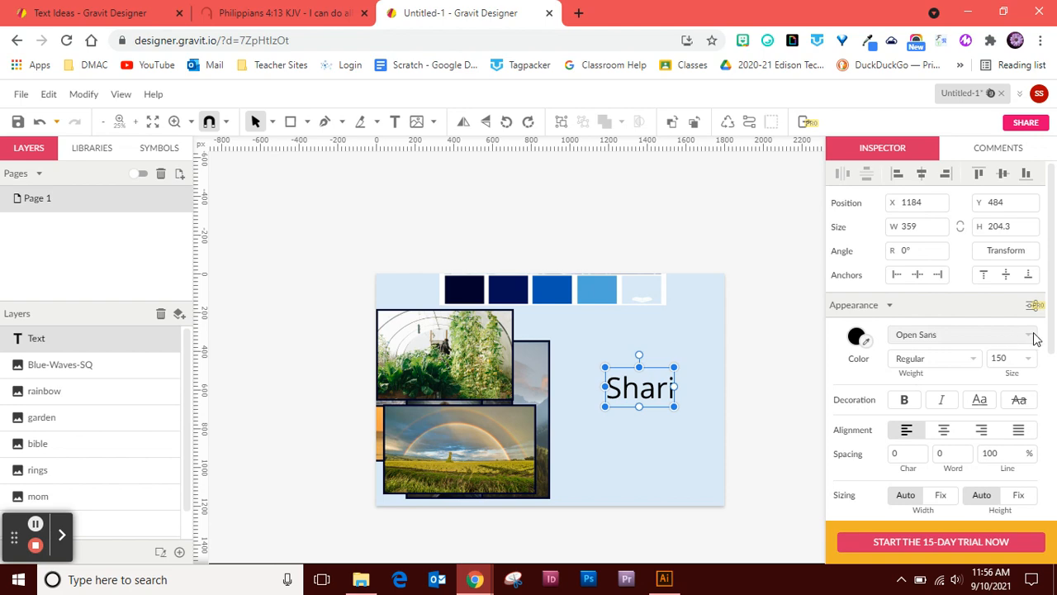
# - Try the web font Saira Stencil One on the name text
pyautogui.click(1034, 335)
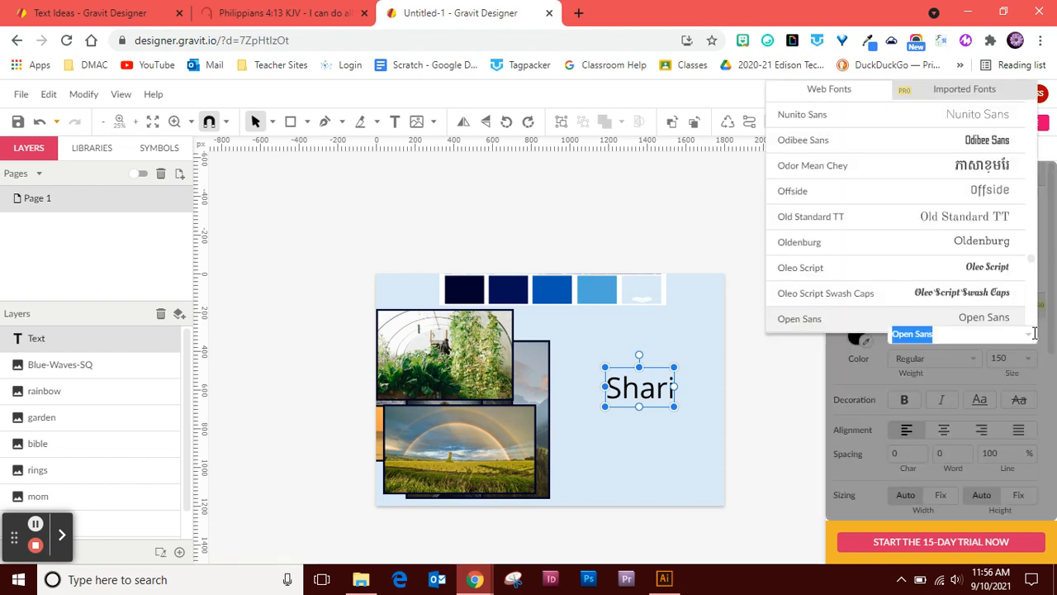
pyautogui.scroll(-6, 970, 233)
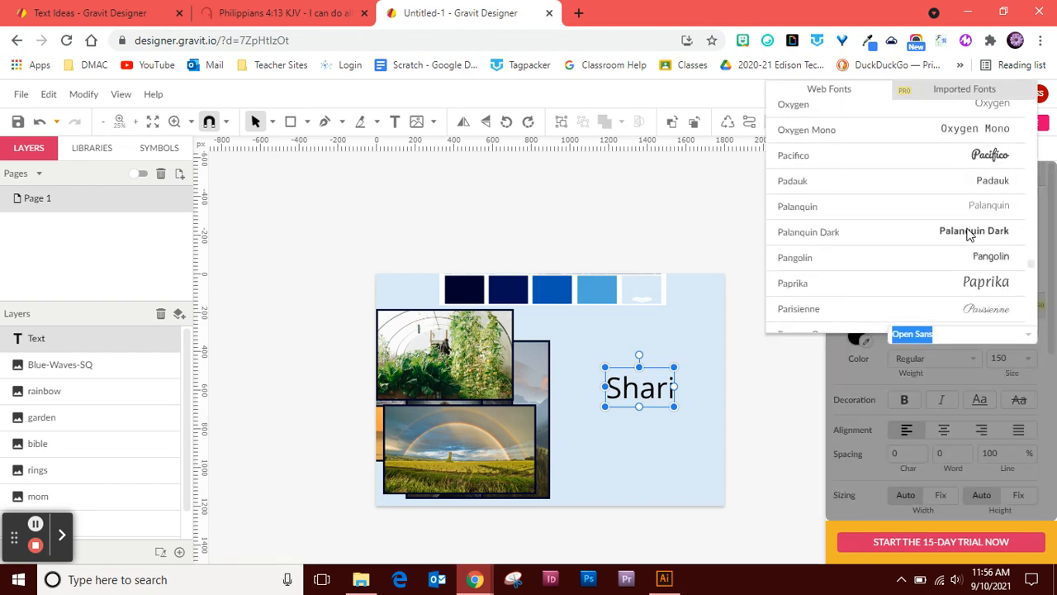
pyautogui.scroll(-6, 970, 234)
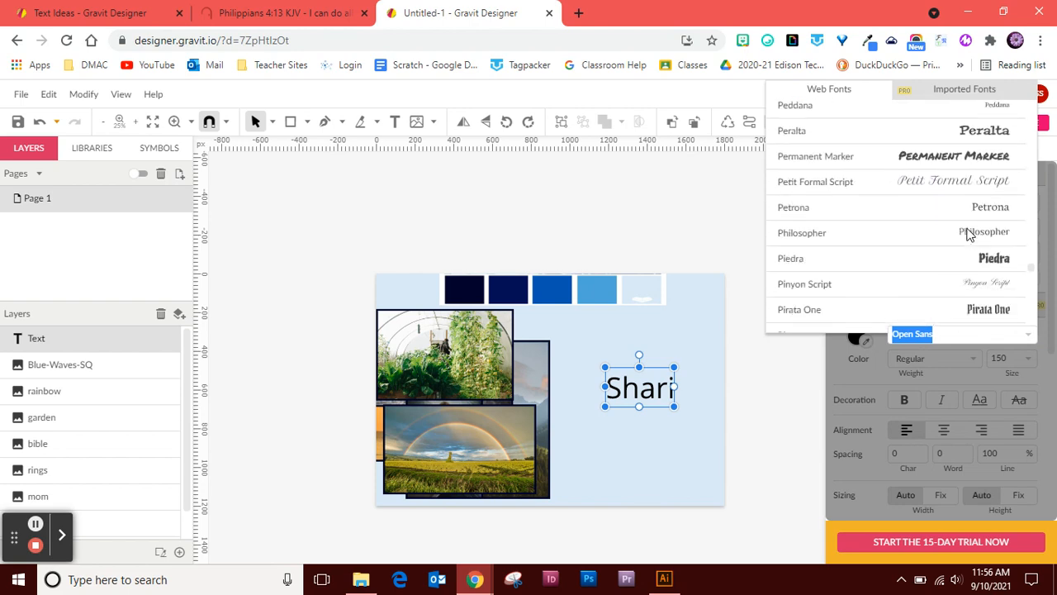
pyautogui.scroll(-8, 970, 234)
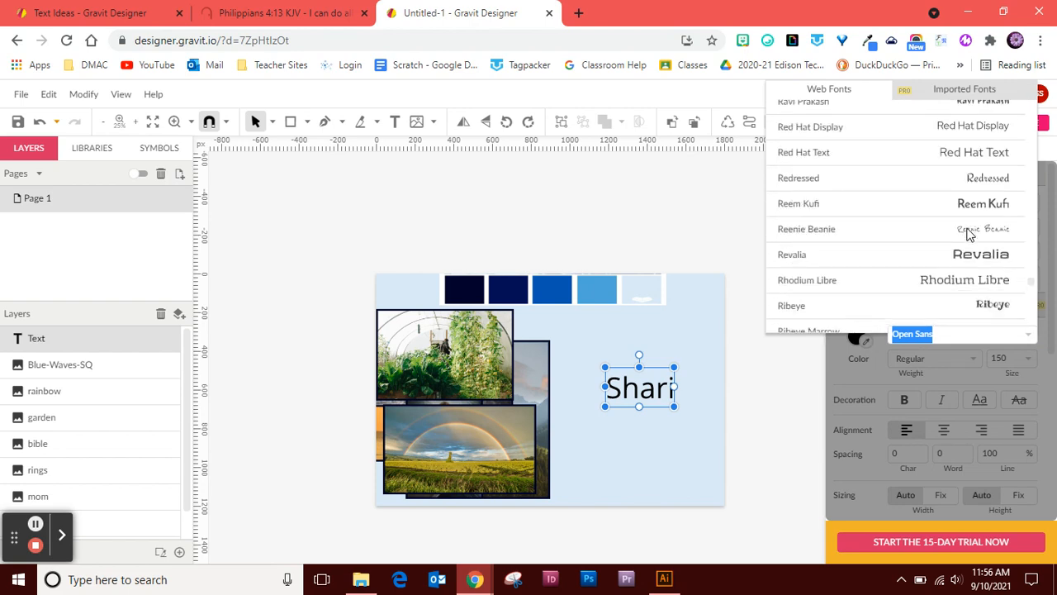
pyautogui.scroll(-8, 970, 235)
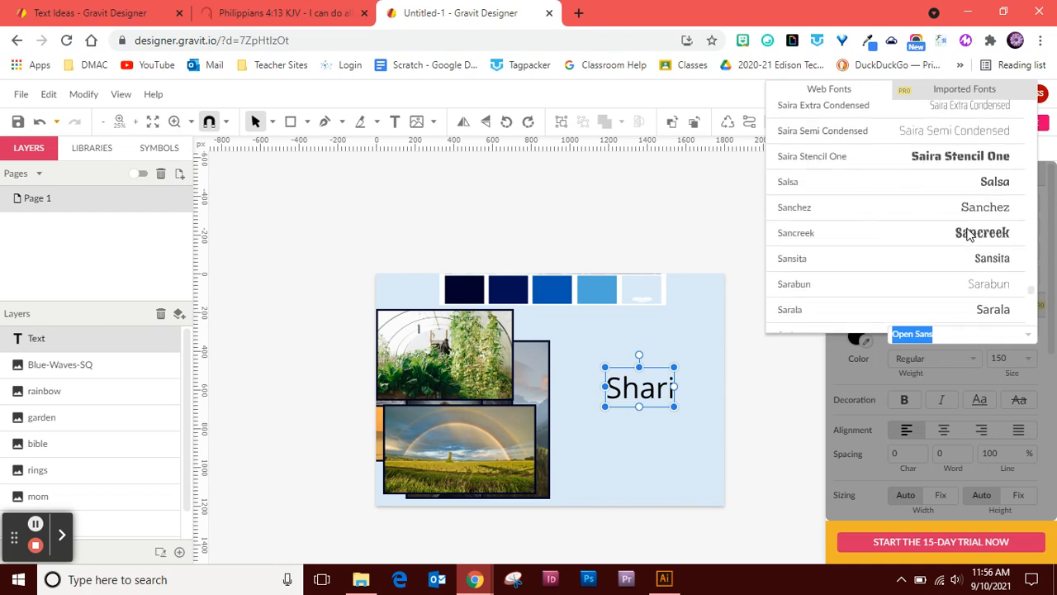
pyautogui.scroll(-4, 971, 233)
pyautogui.scroll(6, 970, 234)
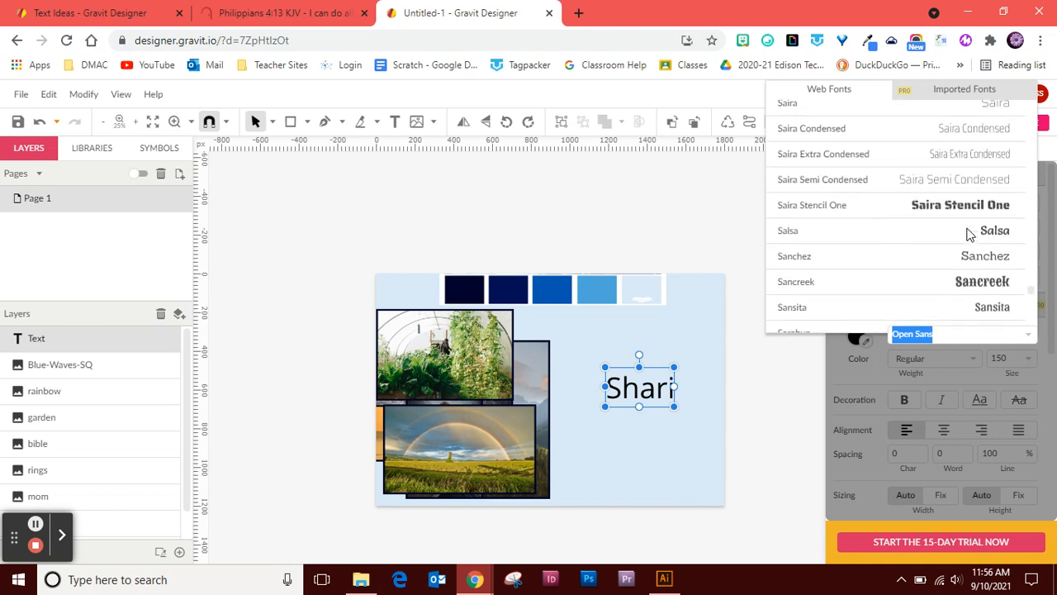
pyautogui.scroll(-1, 968, 233)
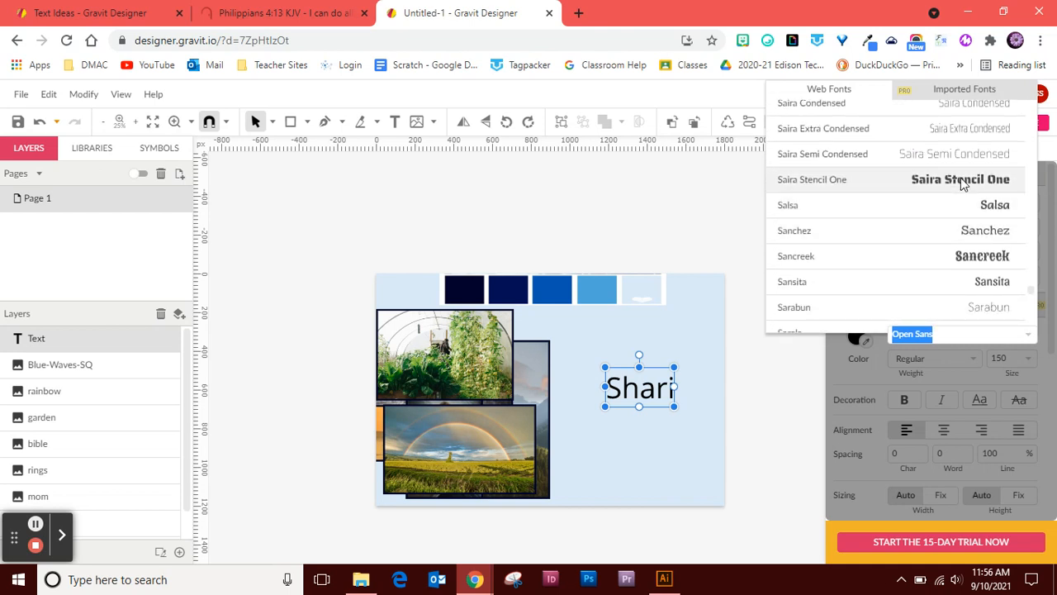
pyautogui.click(961, 179)
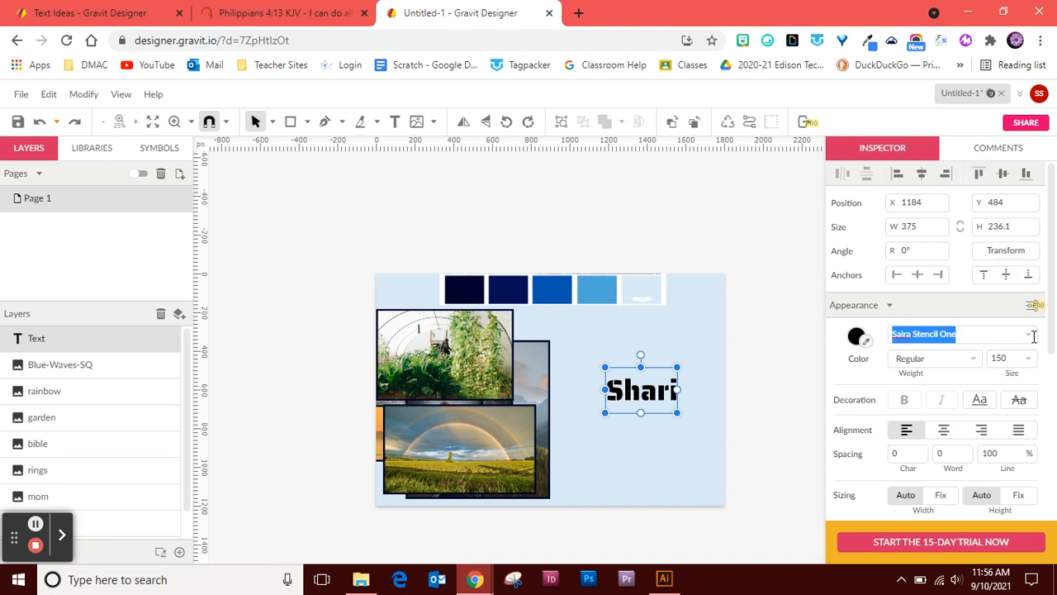
# - Change the name text's font to Sarina
pyautogui.click(1029, 334)
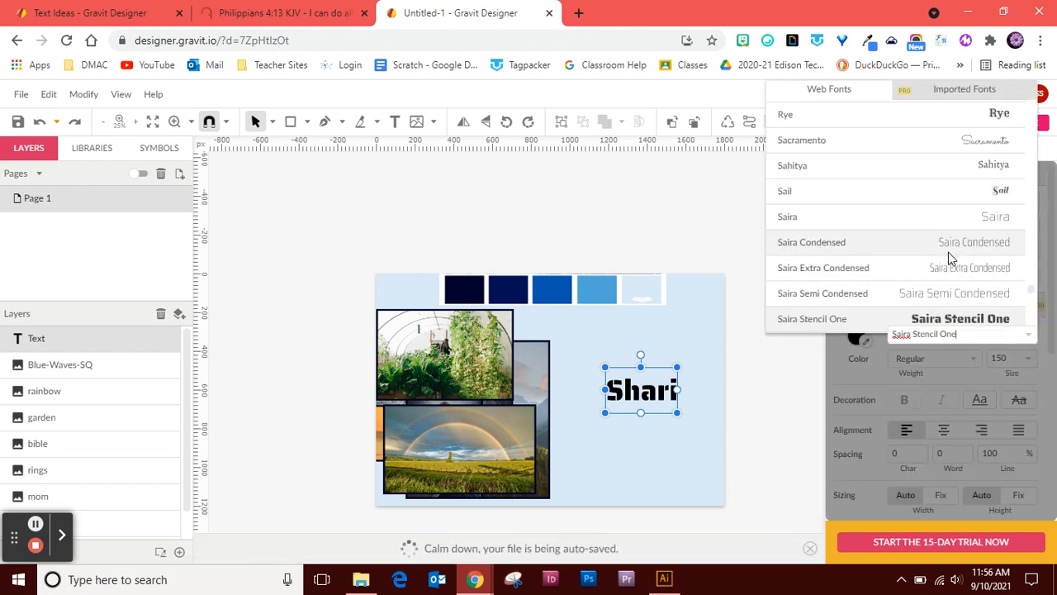
pyautogui.scroll(-3, 950, 254)
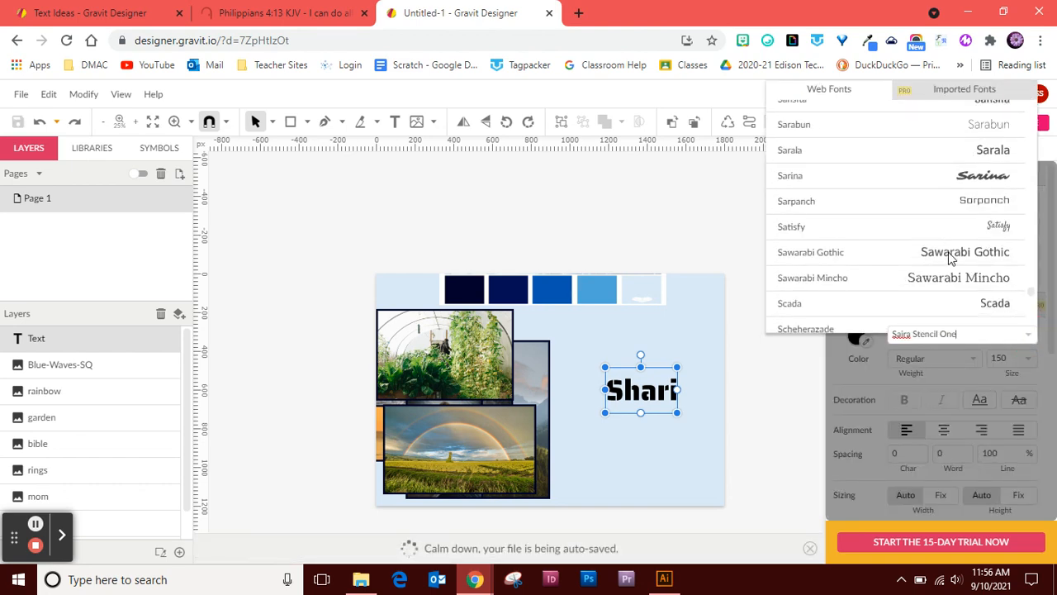
pyautogui.click(971, 164)
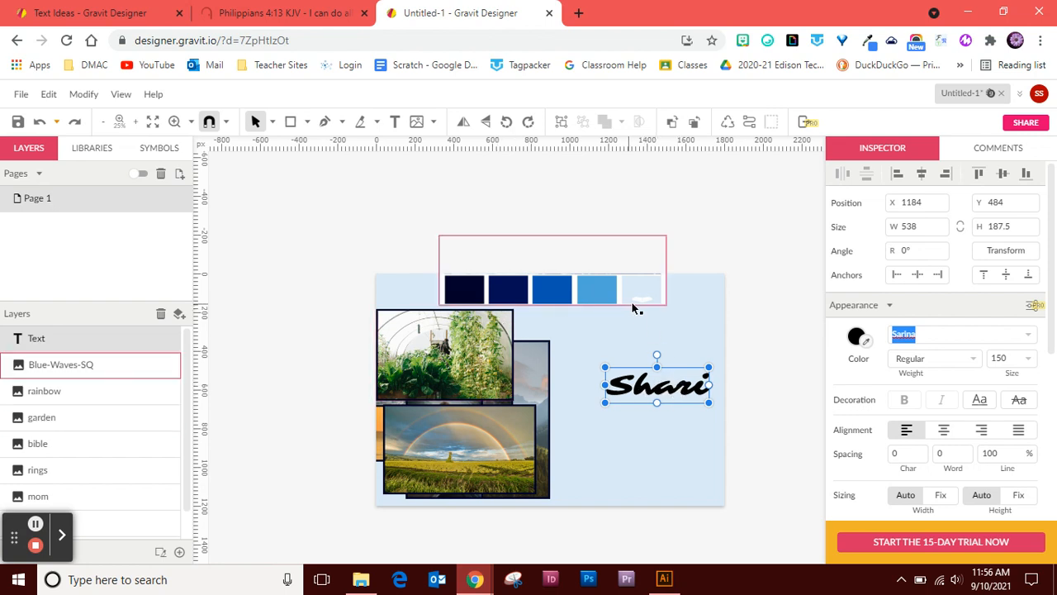
# - Color the name text with the darkest navy (#00022B) sampled from the palette's first swatch
pyautogui.click(866, 341)
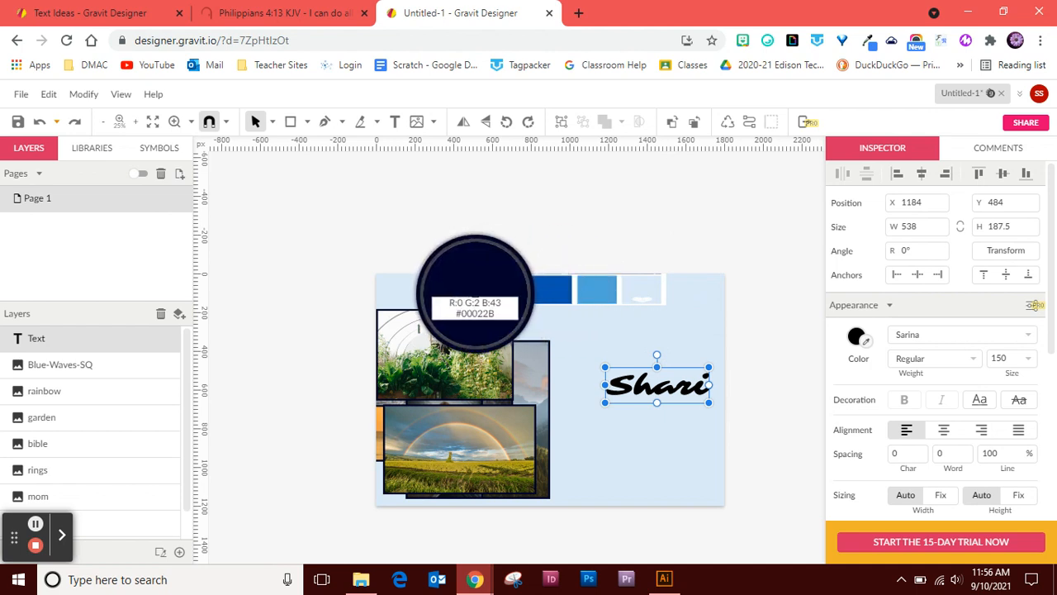
pyautogui.click(475, 289)
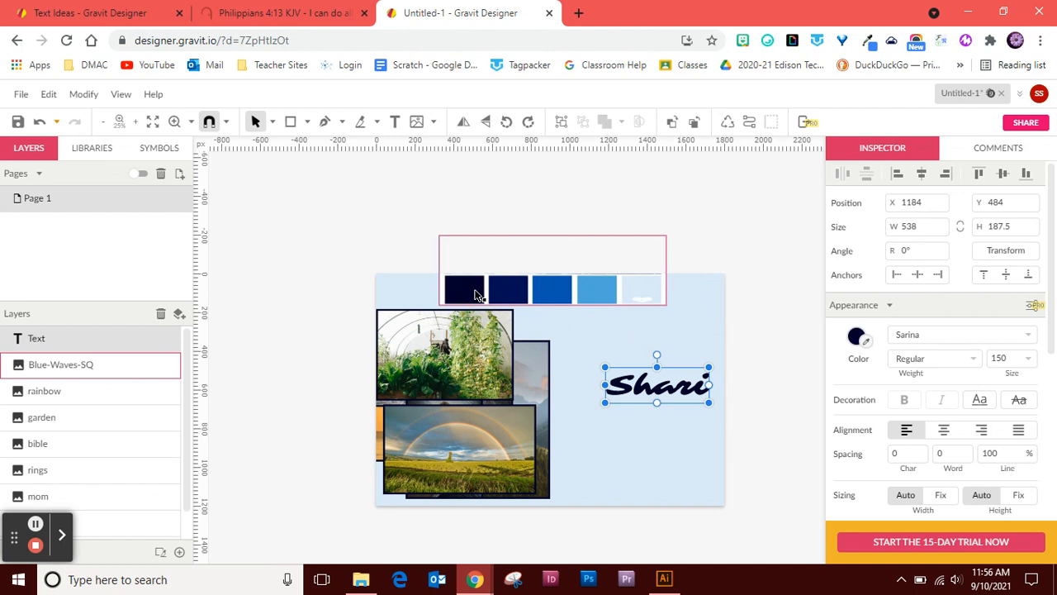
pyautogui.click(657, 447)
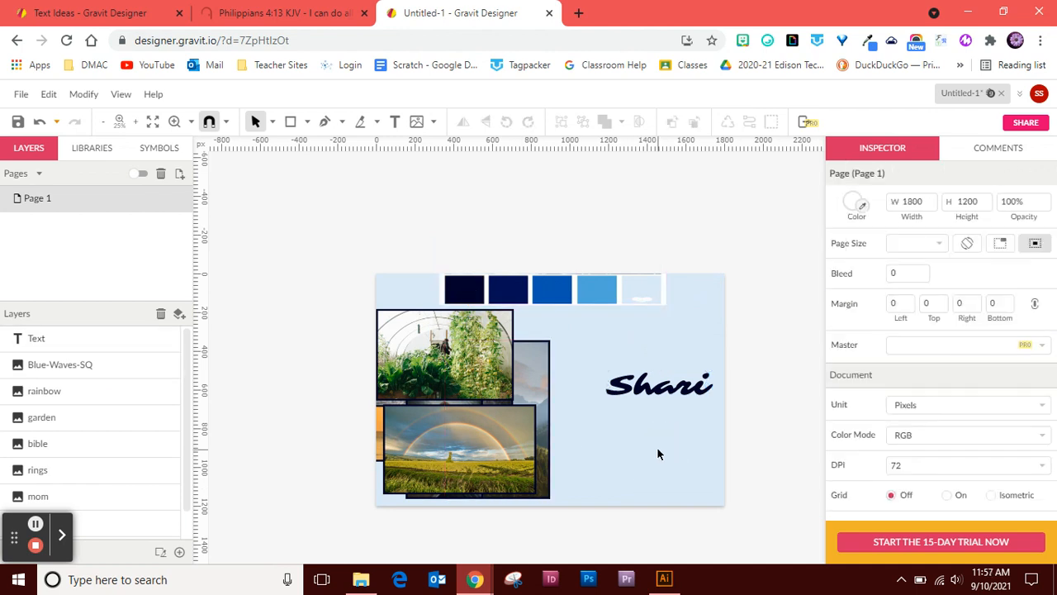
# - Add a drop shadow to the name text with an offset of X 13 and Y 9
pyautogui.click(654, 390)
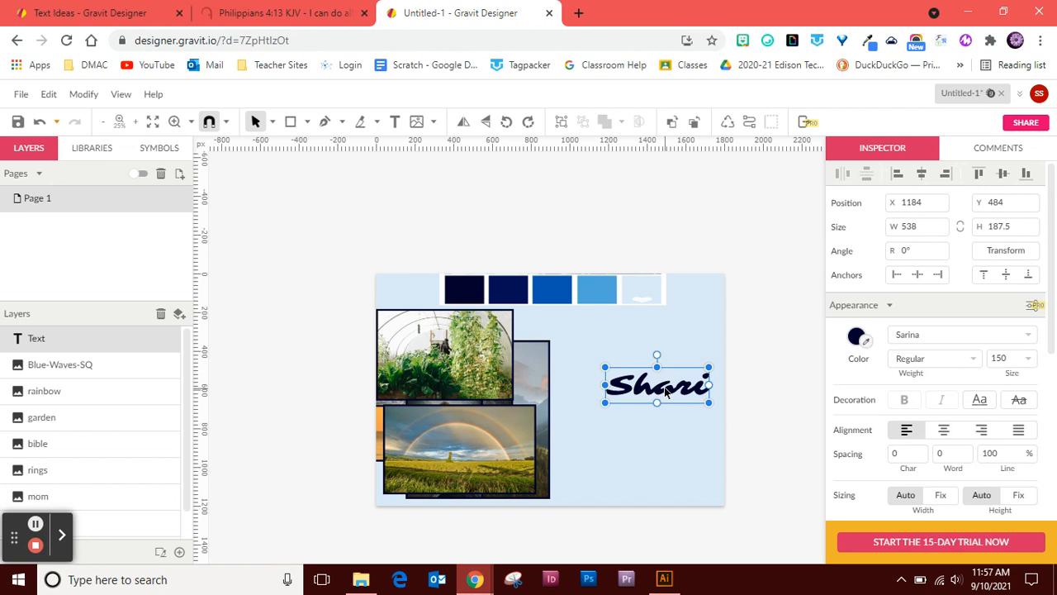
pyautogui.scroll(-3, 993, 421)
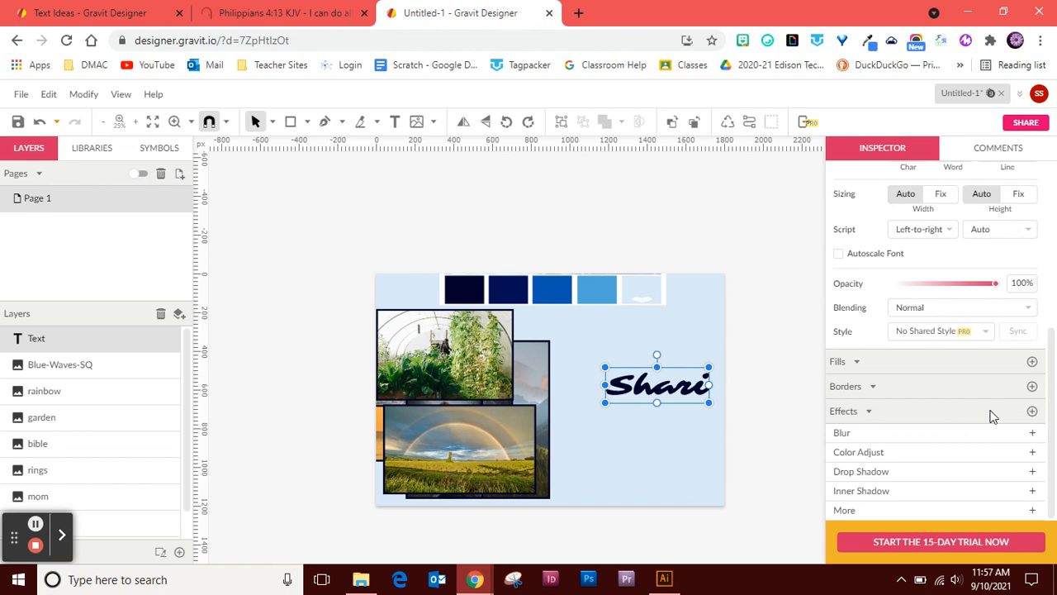
pyautogui.click(990, 474)
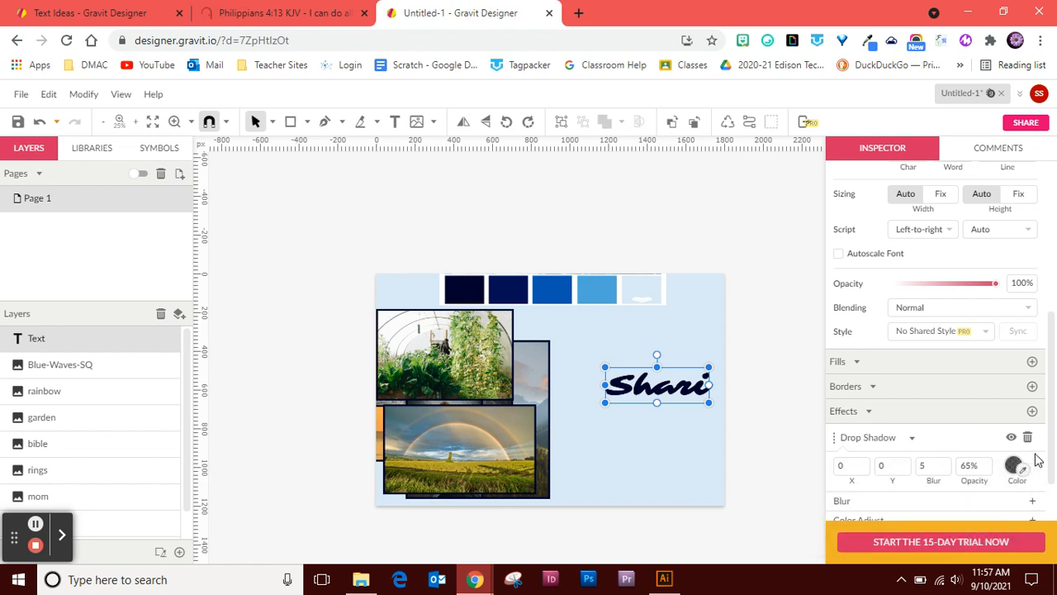
pyautogui.scroll(-1, 1036, 460)
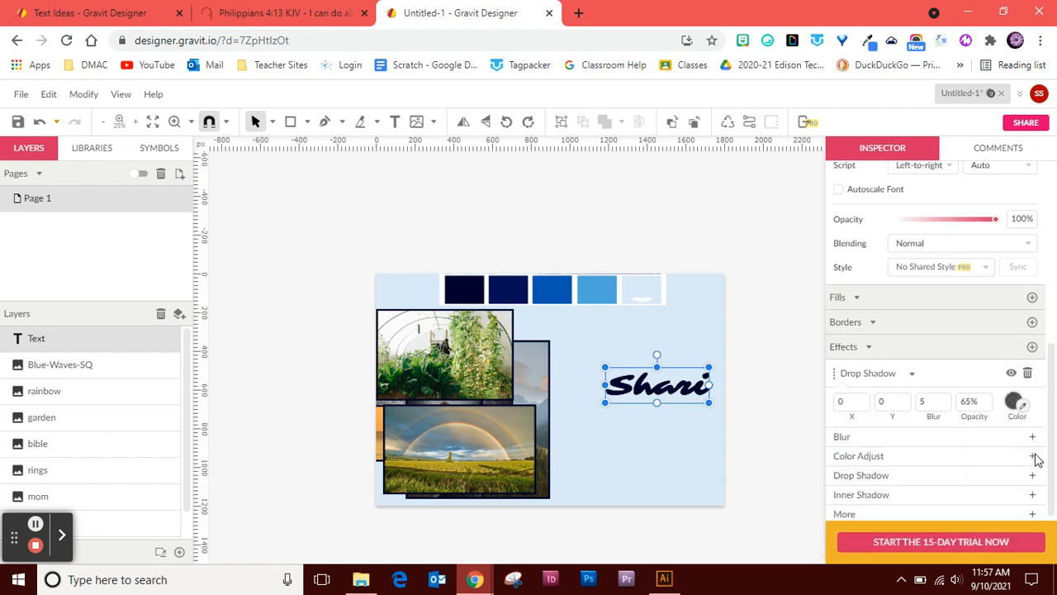
pyautogui.click(860, 393)
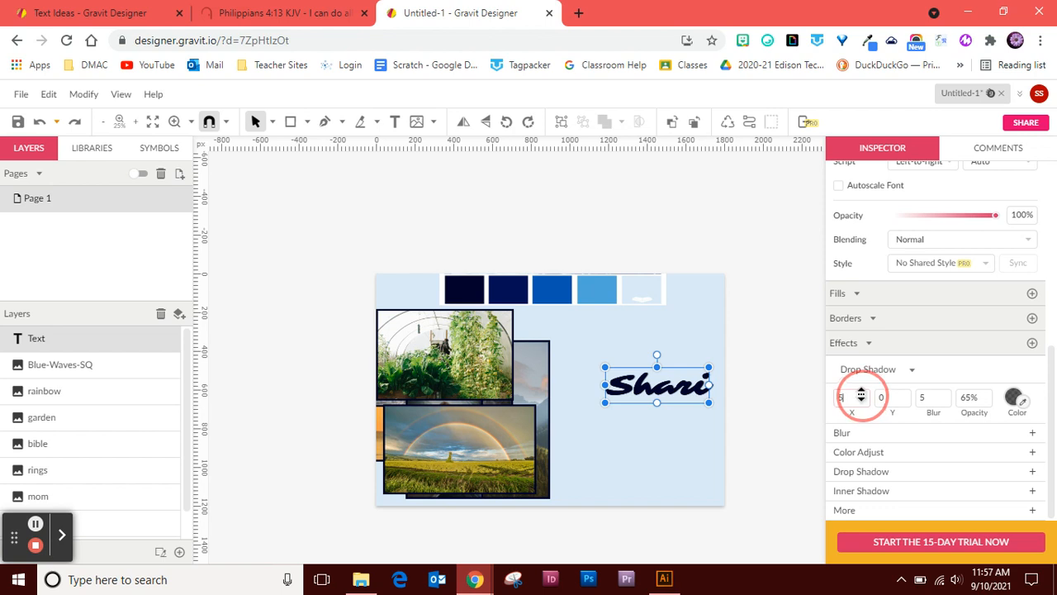
pyautogui.moveTo(862, 393); pyautogui.dragTo(862, 388)
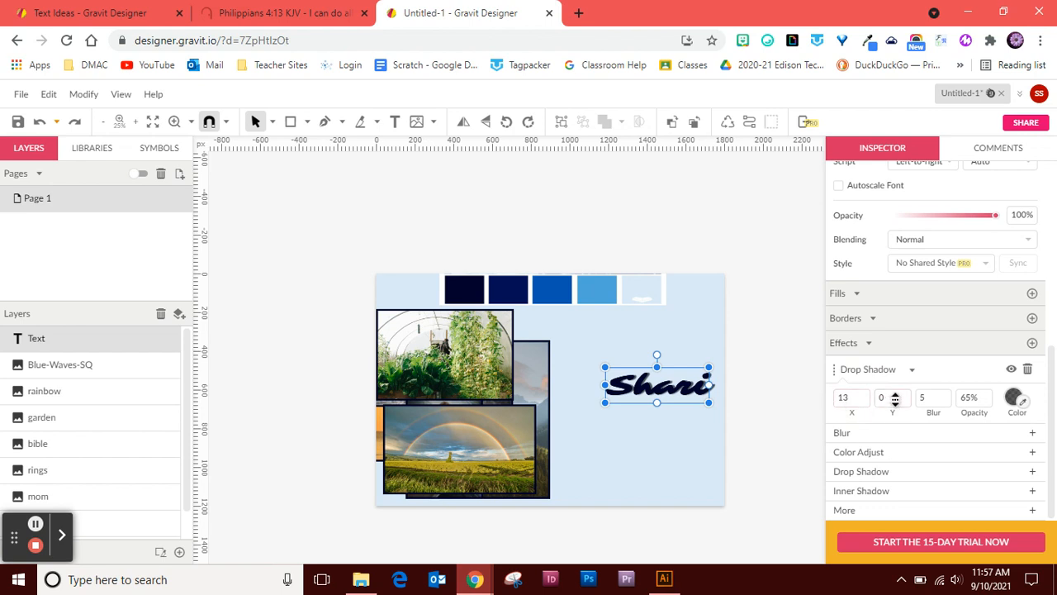
pyautogui.moveTo(894, 399); pyautogui.dragTo(894, 390)
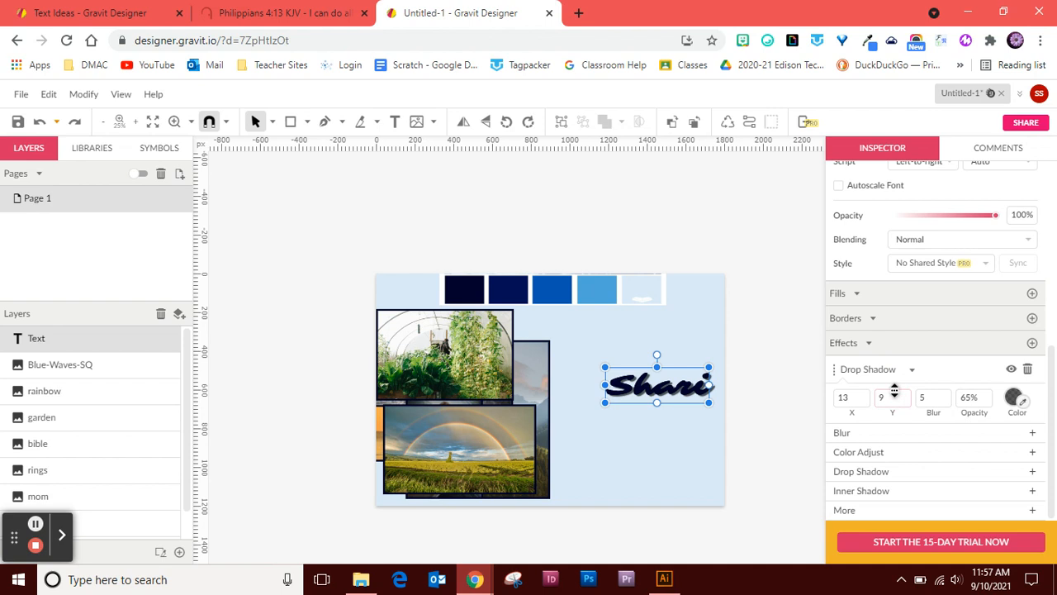
# - Set the name text's drop shadow color to the light blue sampled from the palette's fourth swatch
pyautogui.click(1021, 404)
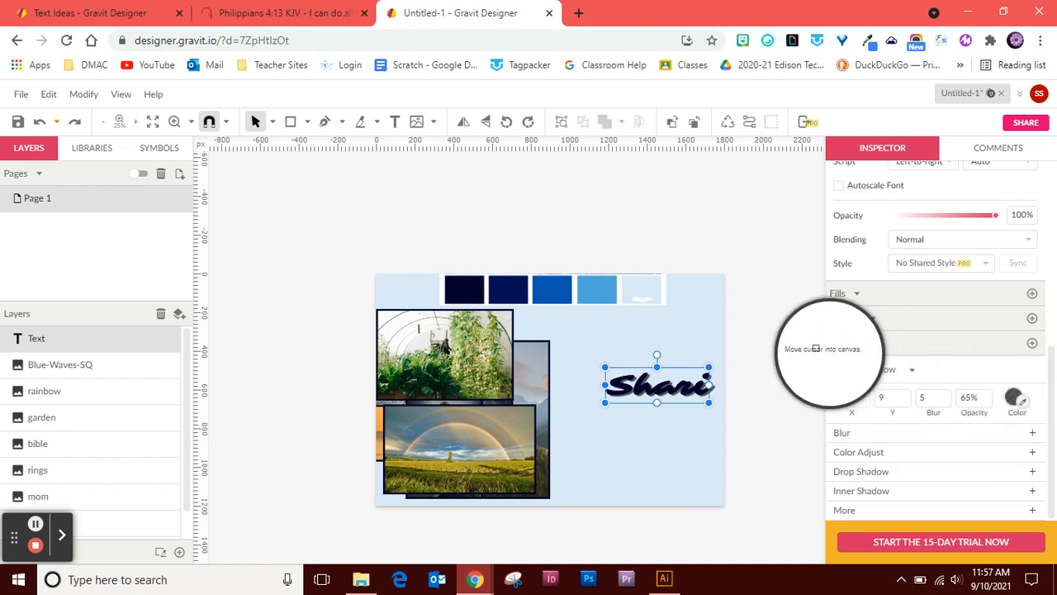
pyautogui.click(520, 296)
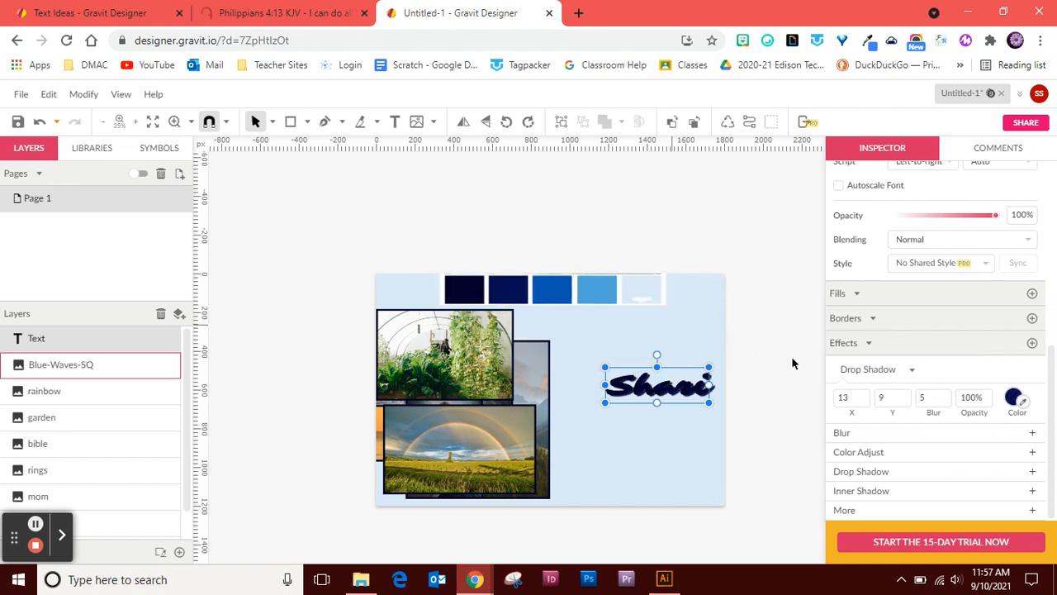
pyautogui.click(1023, 405)
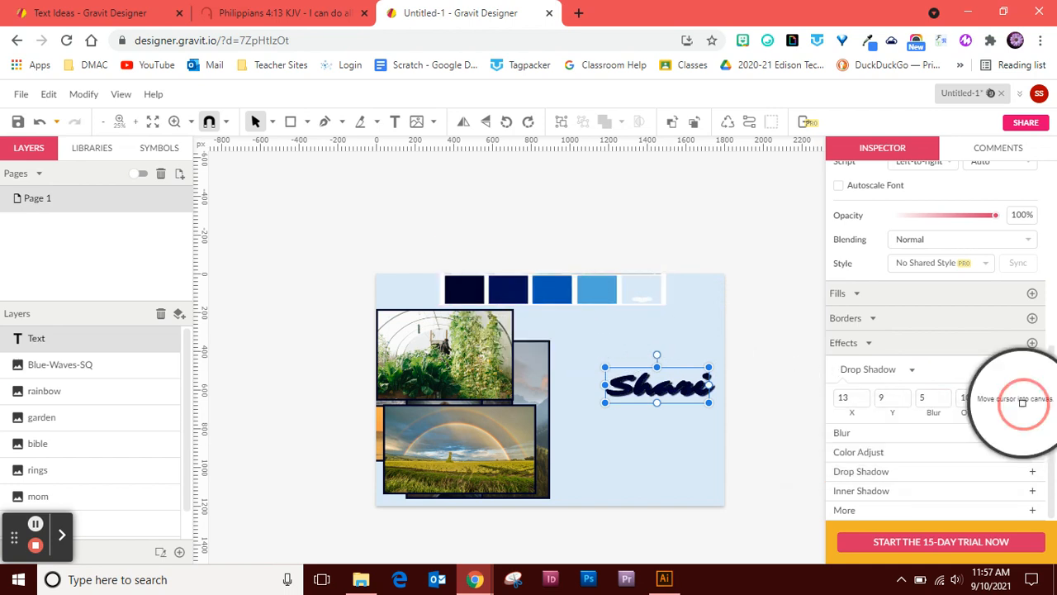
pyautogui.click(594, 295)
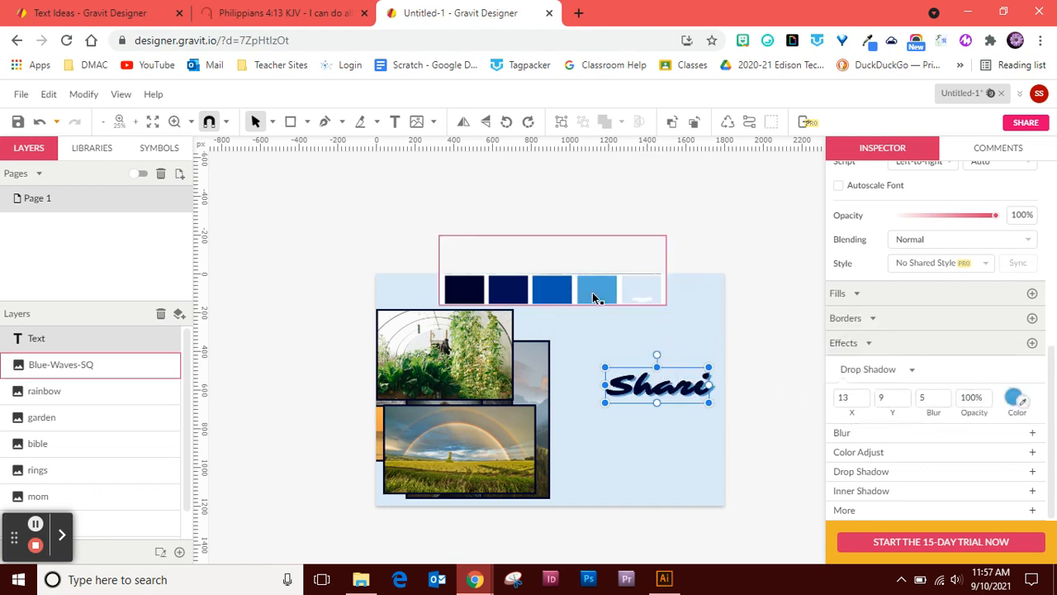
pyautogui.click(647, 454)
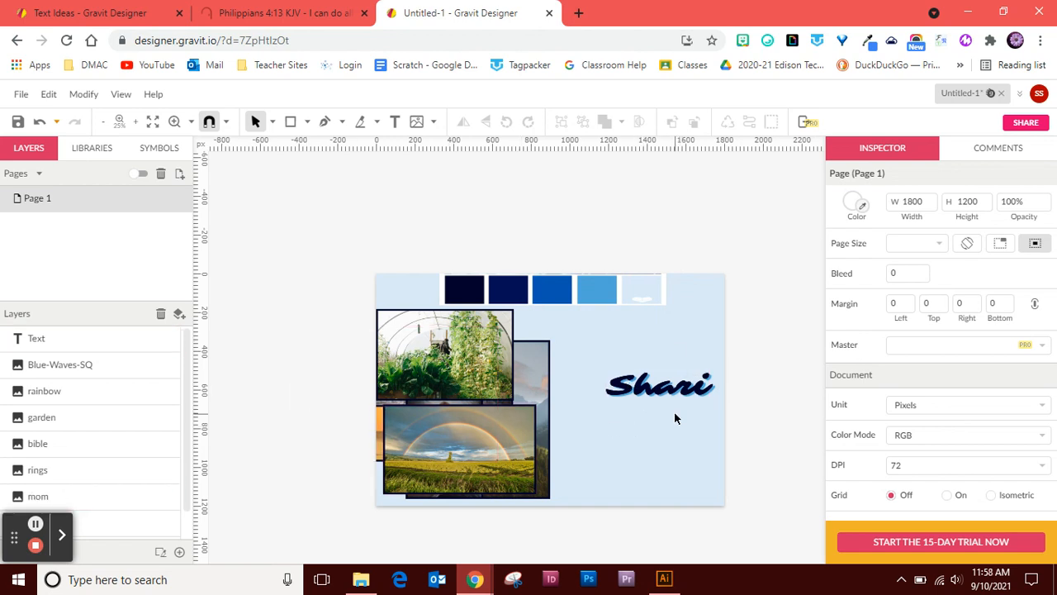
# - Examine the name text's drop shadow up close and switch to the Text Ideas document with the example collage
pyautogui.press('z')
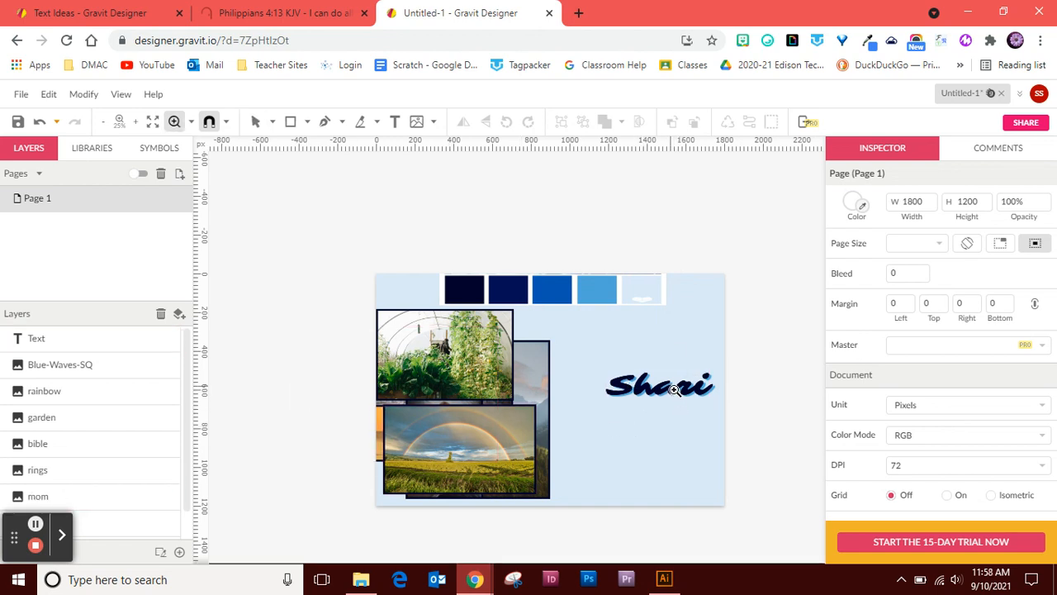
pyautogui.click(674, 390)
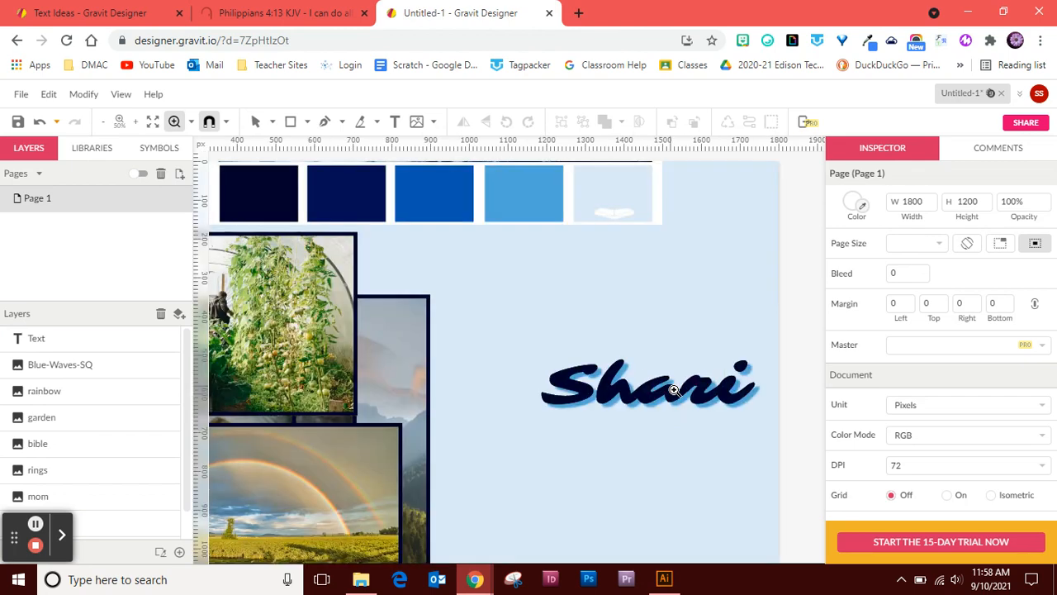
pyautogui.click(674, 390)
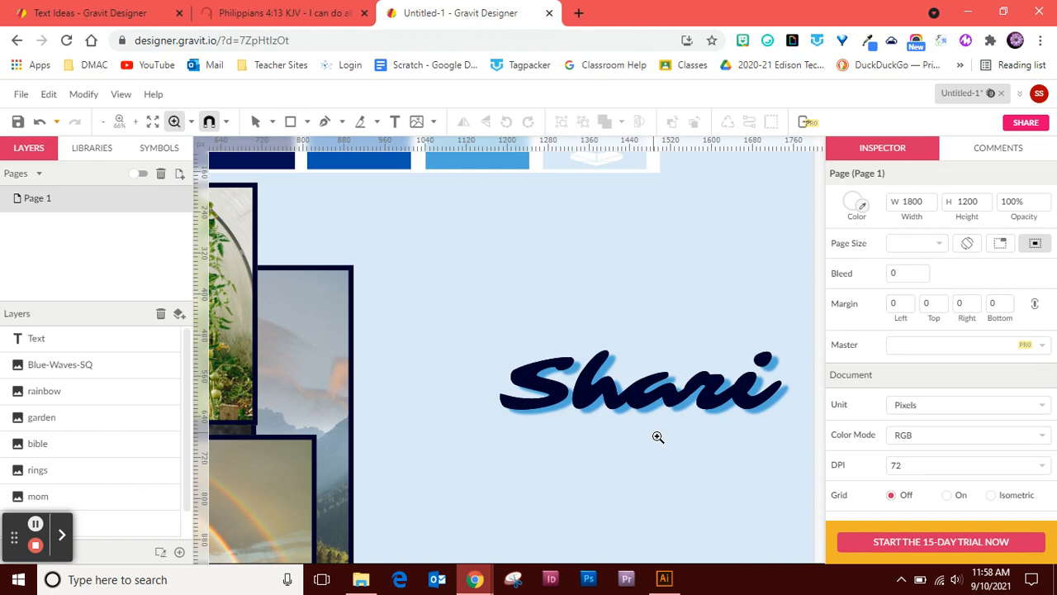
pyautogui.keyDown('alt'); pyautogui.click(602, 405); pyautogui.keyUp('alt')
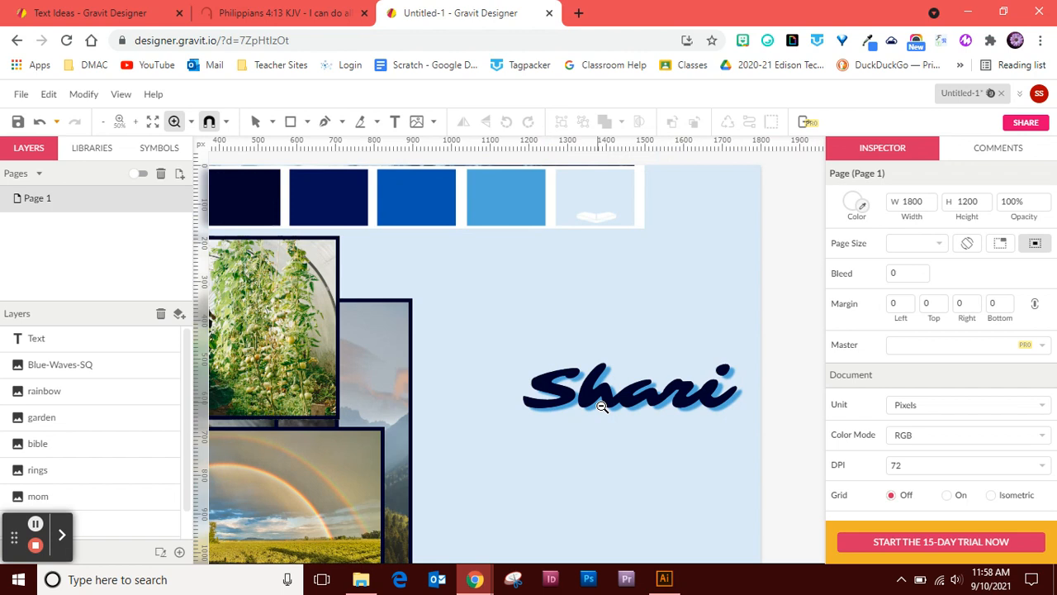
pyautogui.keyDown('alt'); pyautogui.click(603, 405); pyautogui.keyUp('alt')
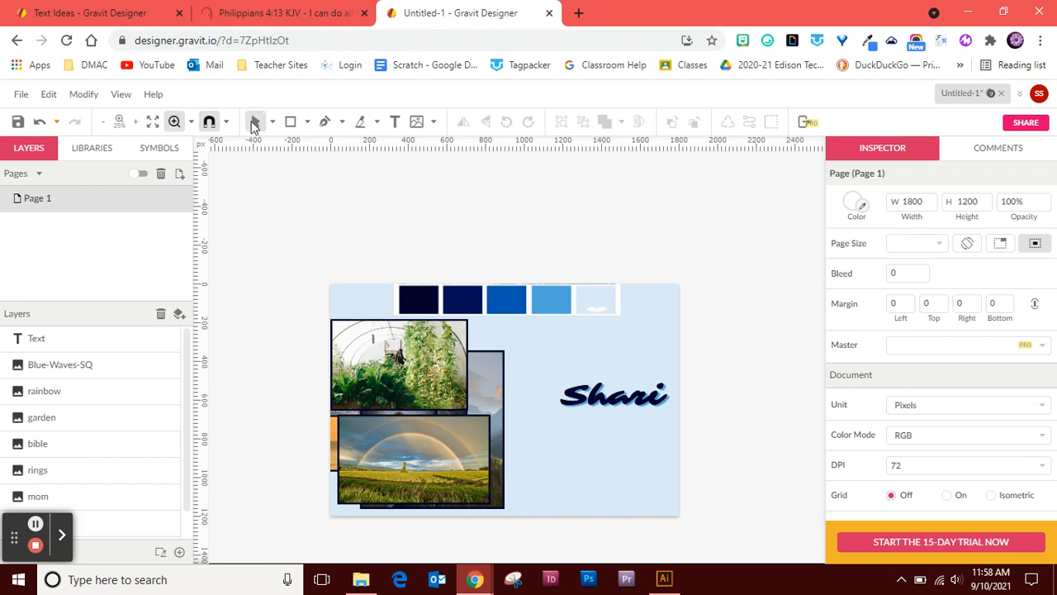
pyautogui.click(91, 16)
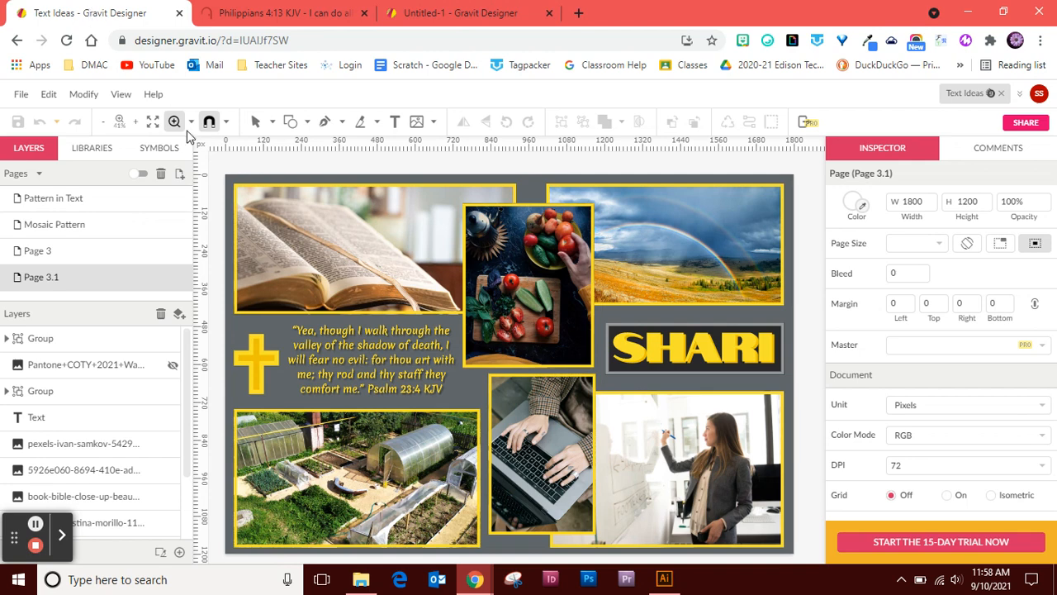
# - Copy the Philippians 4:13 KJV verse text from the Bible Gateway page and return to the Untitled-1 collage document
pyautogui.click(272, 14)
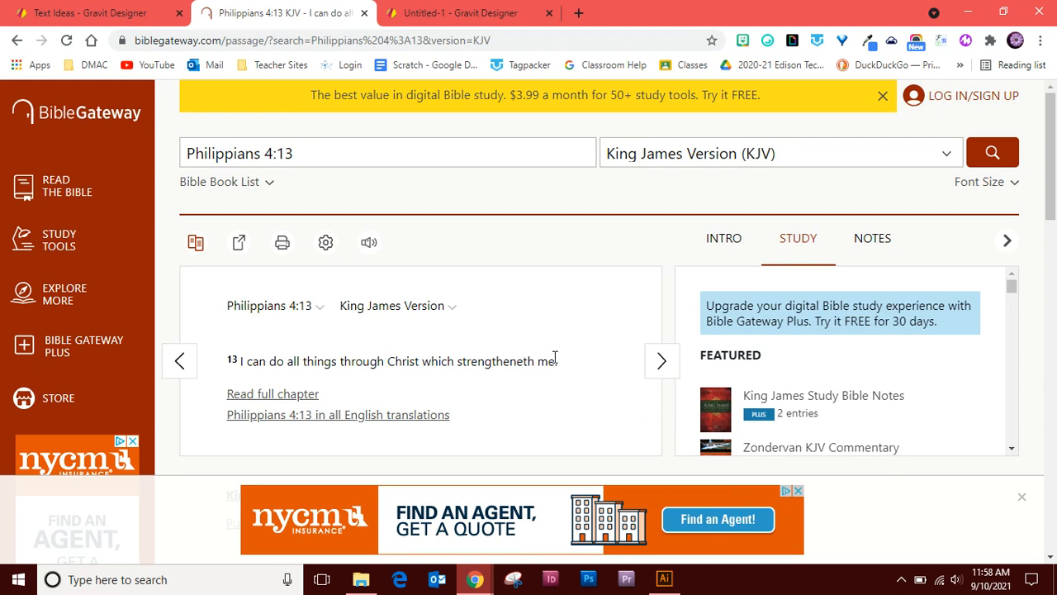
pyautogui.moveTo(559, 360); pyautogui.dragTo(232, 357)
pyautogui.hotkey('ctrl', 'c')
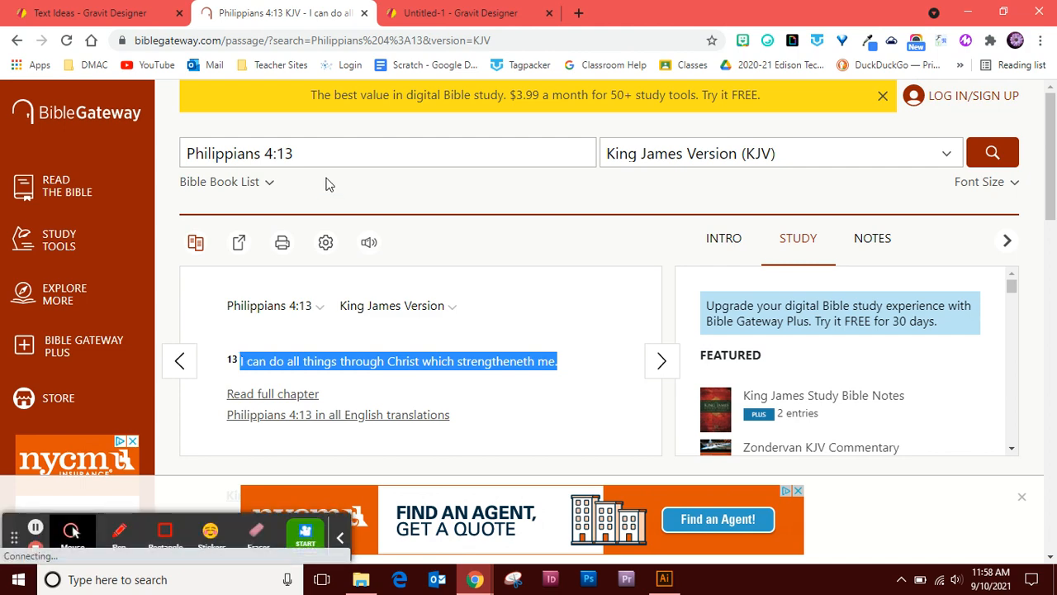
pyautogui.click(444, 17)
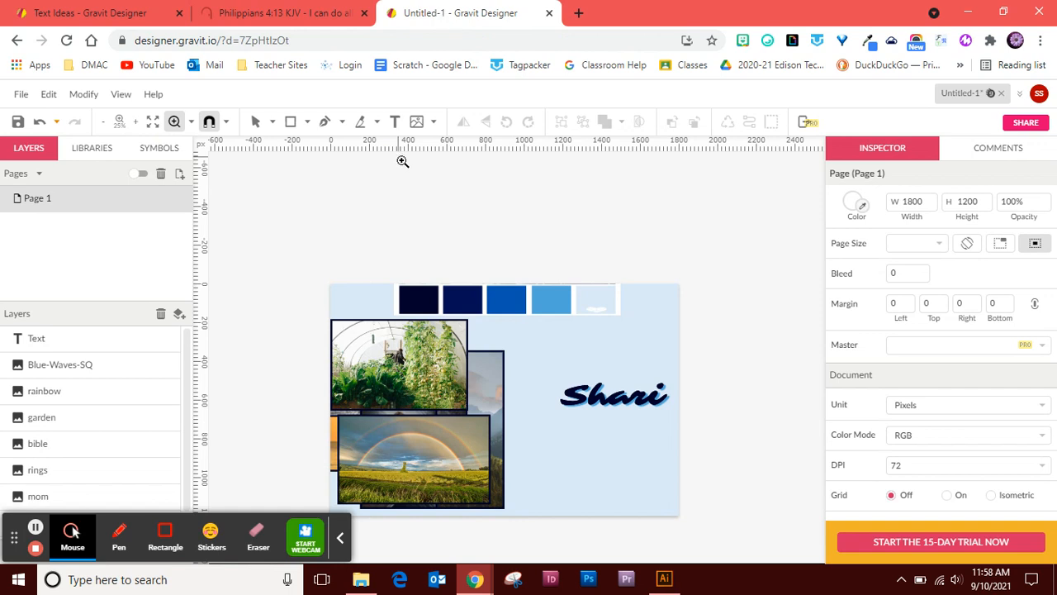
# - Draw a text box about 400 × 297 px below the name, paste the copied verse into the collage and select the pasted text
pyautogui.click(395, 122)
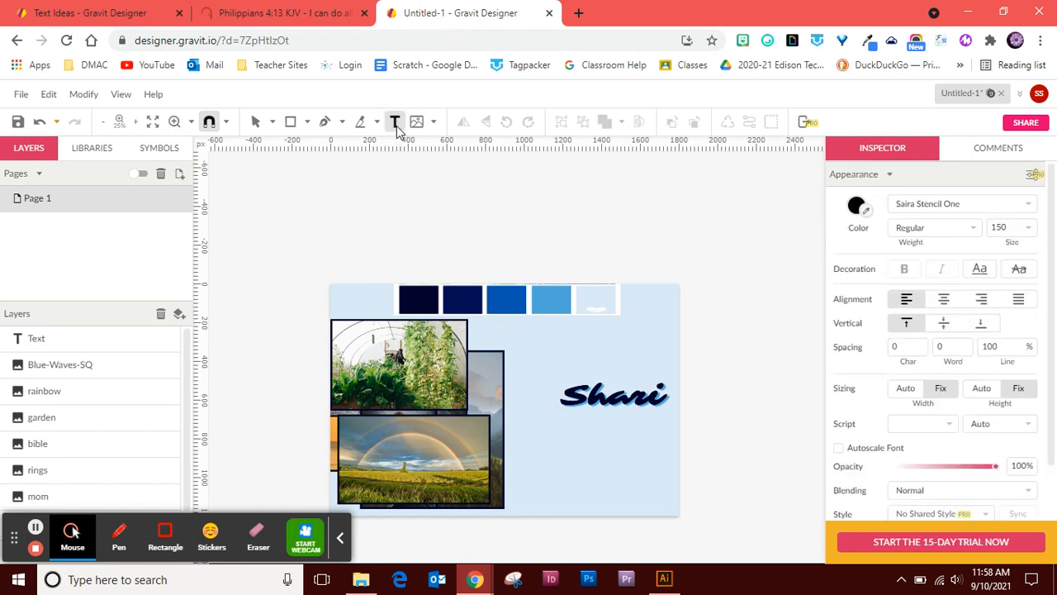
pyautogui.moveTo(551, 449); pyautogui.dragTo(624, 498)
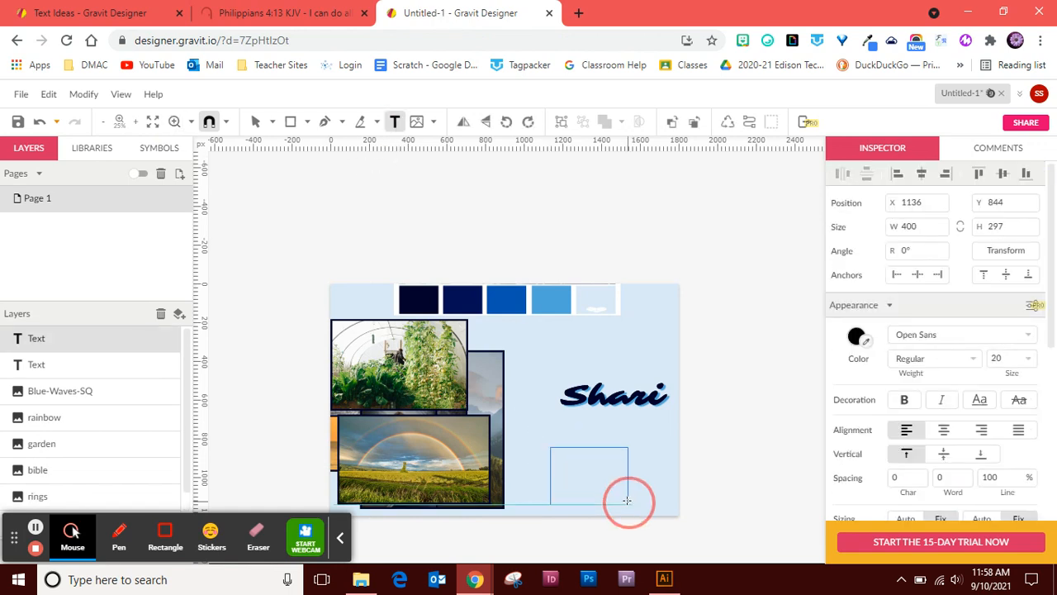
pyautogui.write('Your')
pyautogui.press('Escape')
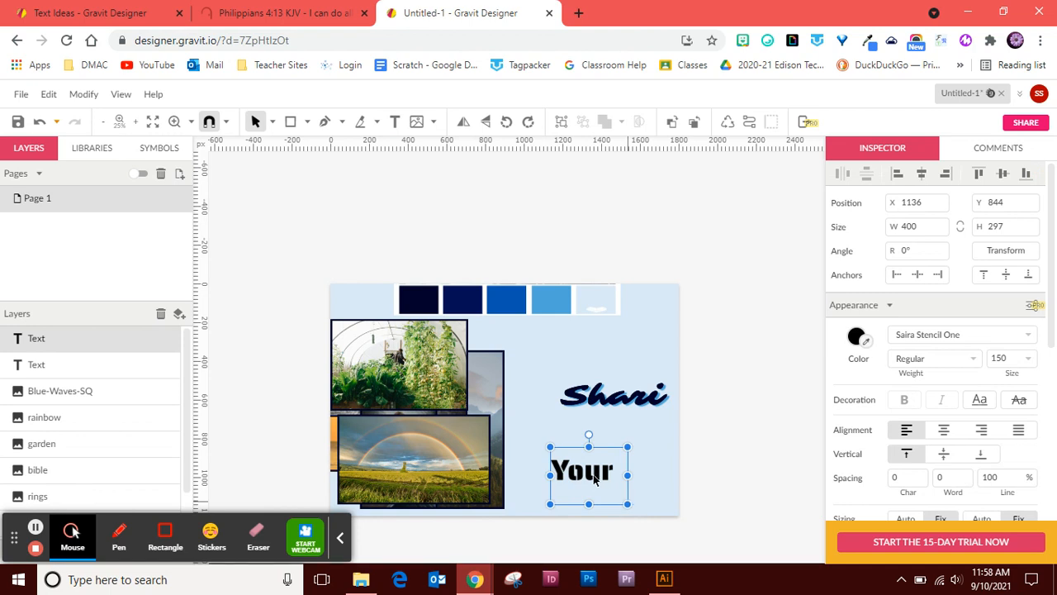
pyautogui.hotkey('ctrl', 'v')
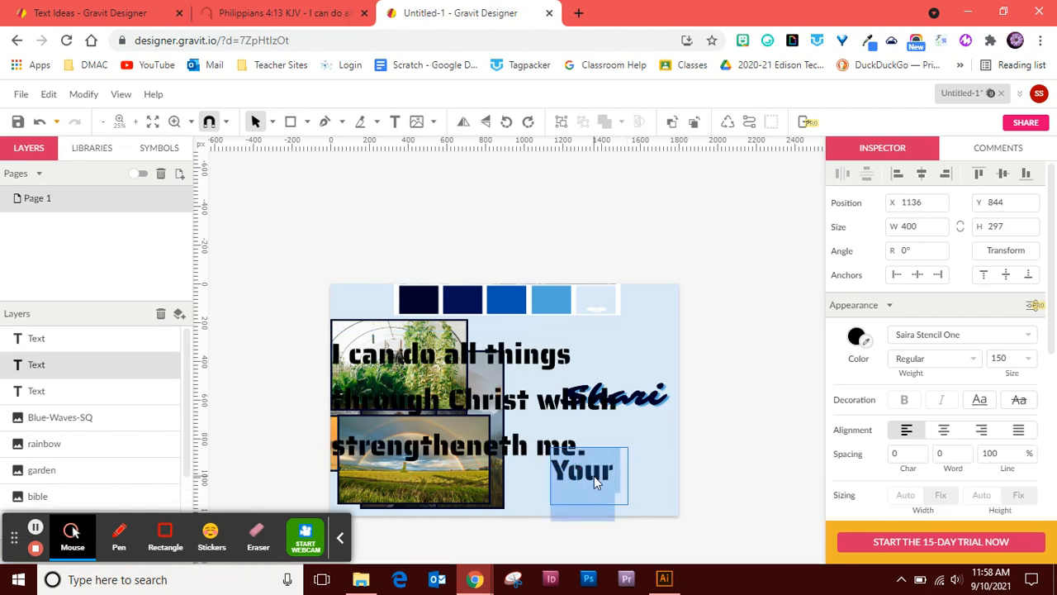
pyautogui.press('Escape')
pyautogui.click(545, 333)
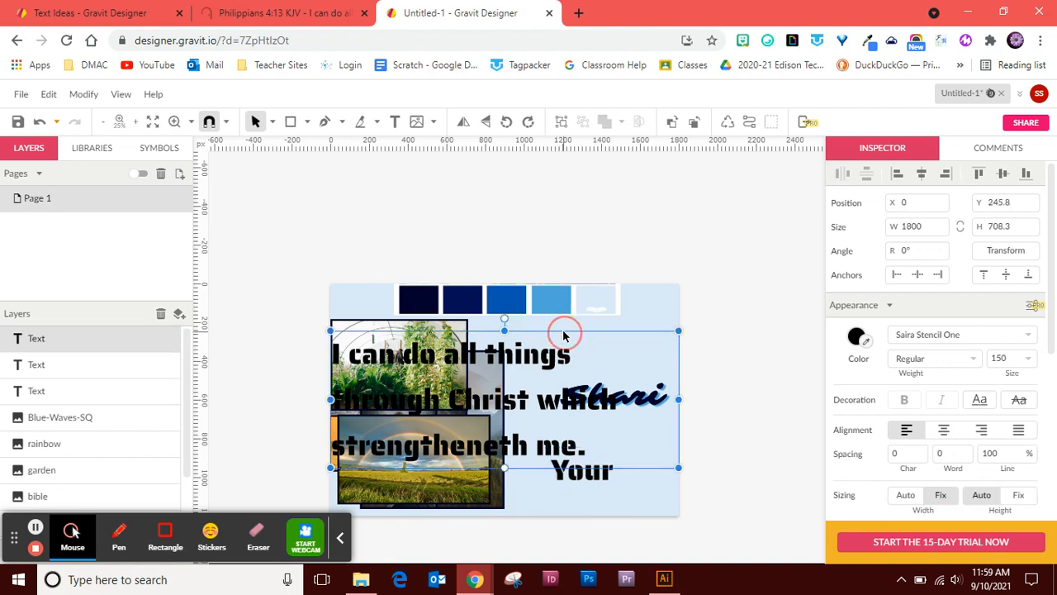
# - Set the pasted verse to the Shrikhand font at size 31
pyautogui.click(1027, 333)
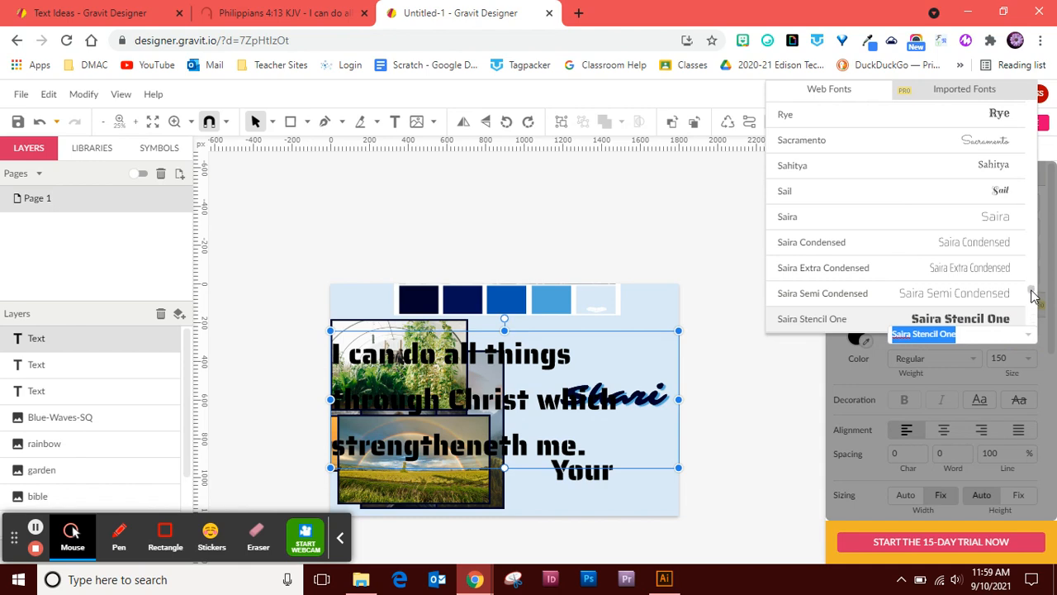
pyautogui.click(1032, 299)
pyautogui.click(1033, 299)
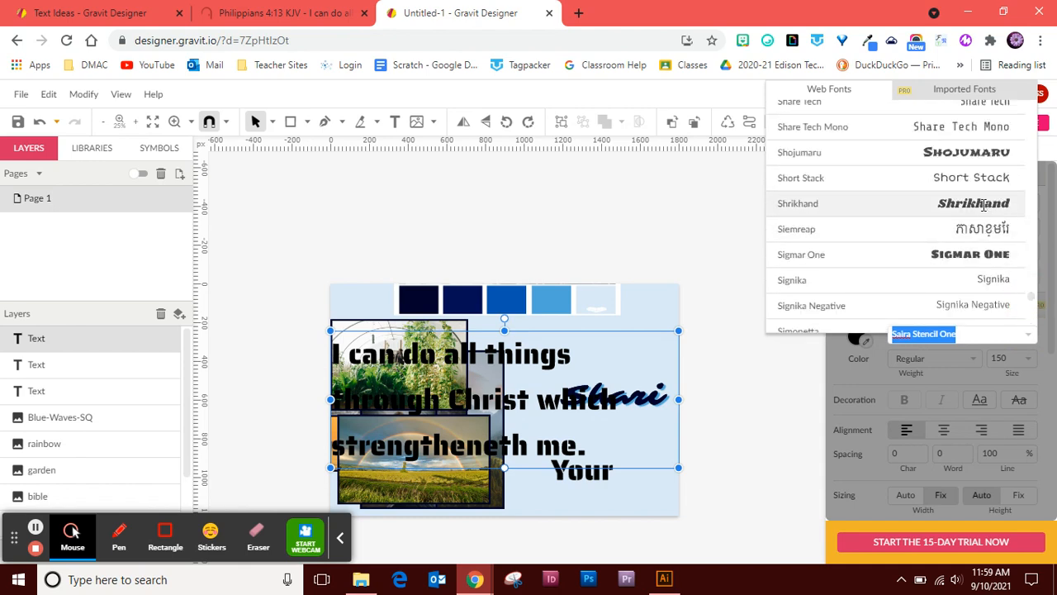
pyautogui.click(982, 206)
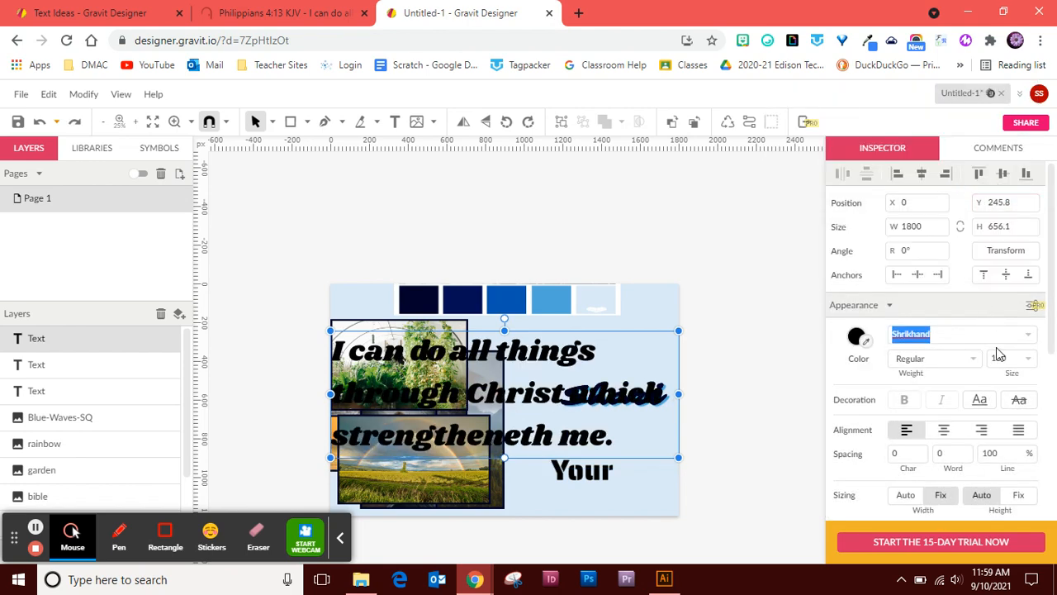
pyautogui.moveTo(1027, 364); pyautogui.dragTo(1020, 434)
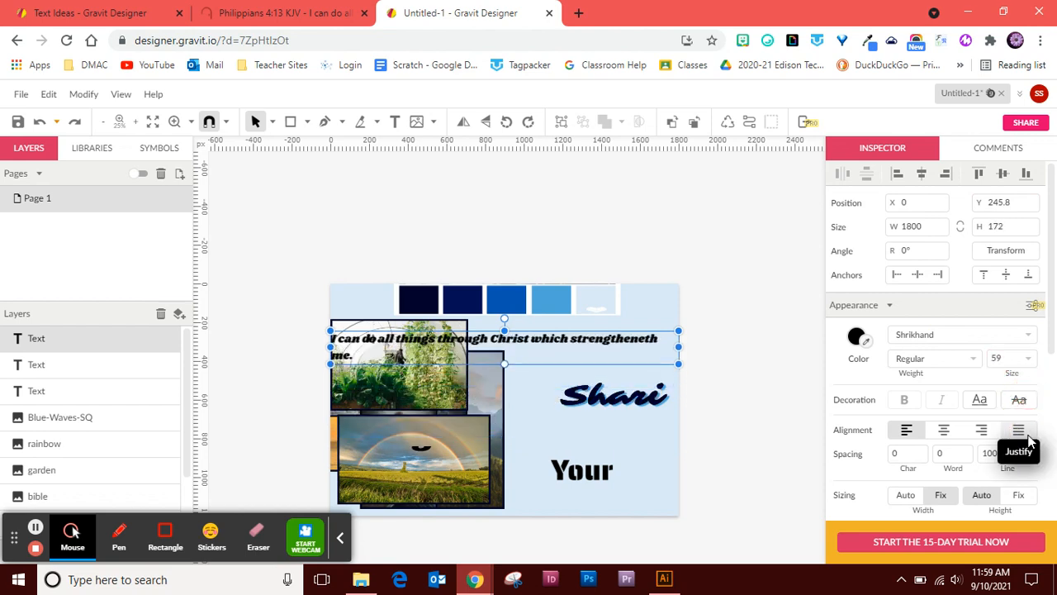
pyautogui.click(1016, 371)
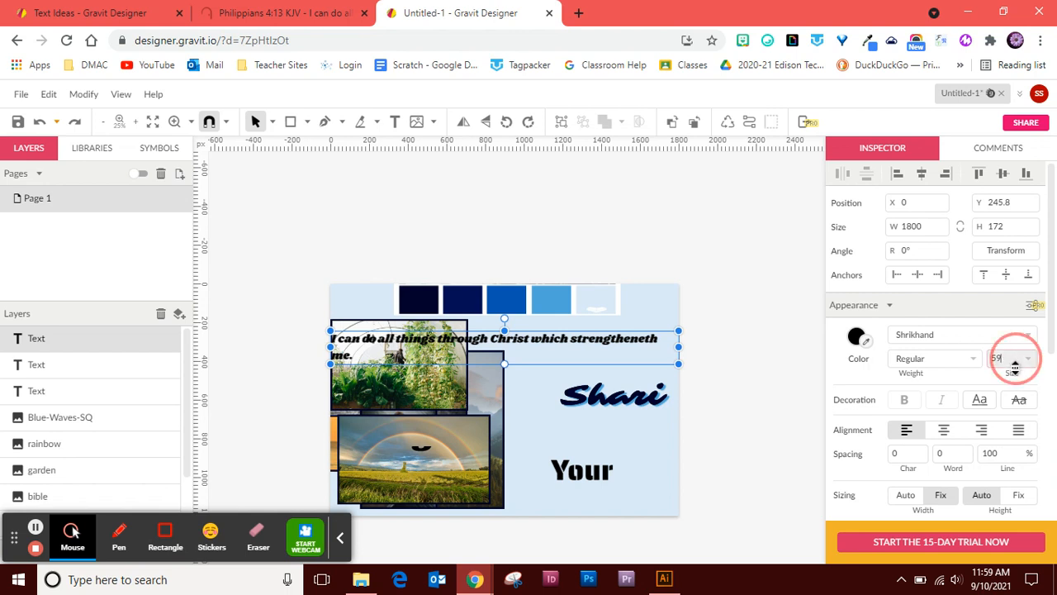
pyautogui.moveTo(1016, 373); pyautogui.dragTo(979, 368)
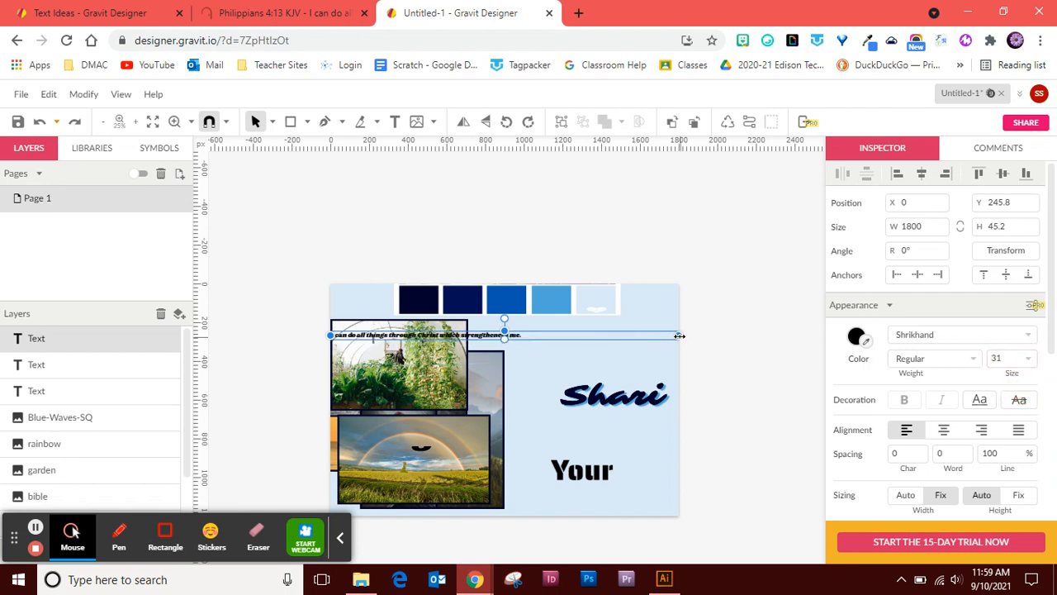
# - Resize the verse's text box to about 776 × 150 px and place it below the name at about X 1024, Y 821
pyautogui.moveTo(679, 335); pyautogui.dragTo(630, 448)
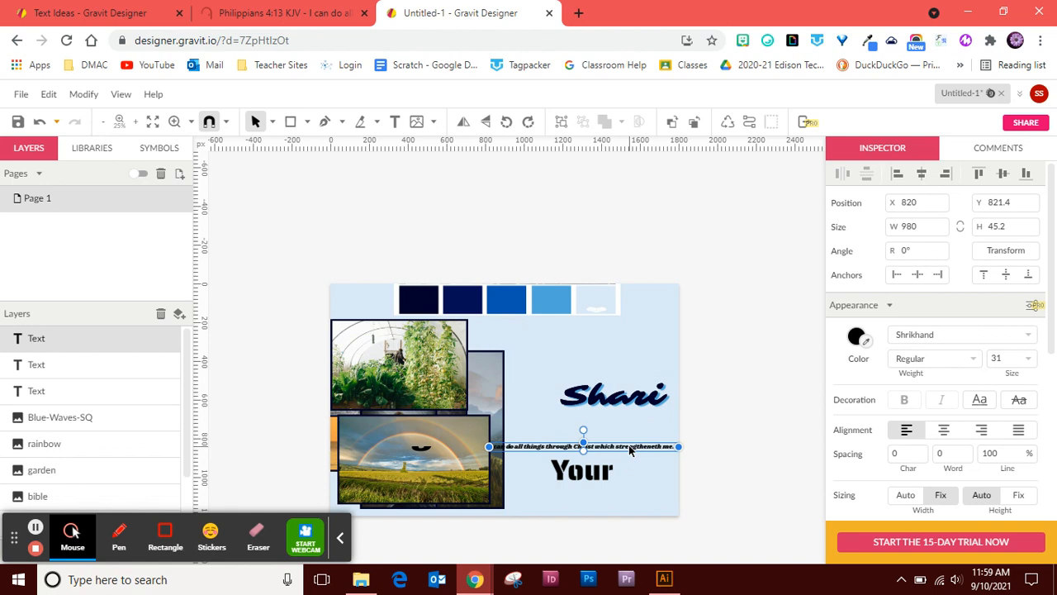
pyautogui.moveTo(489, 446); pyautogui.dragTo(532, 446)
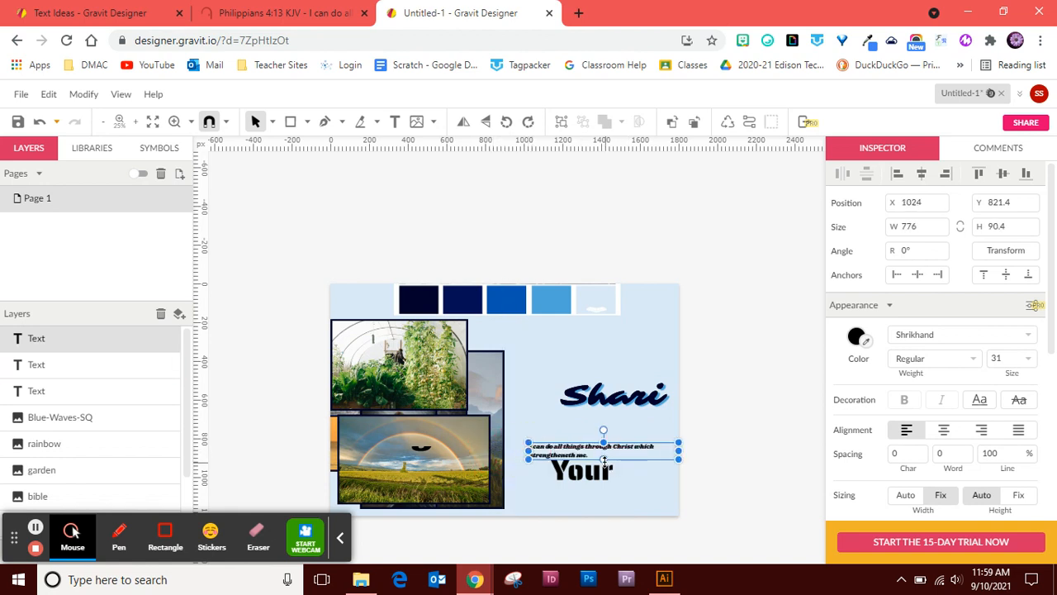
pyautogui.moveTo(604, 460); pyautogui.dragTo(607, 470)
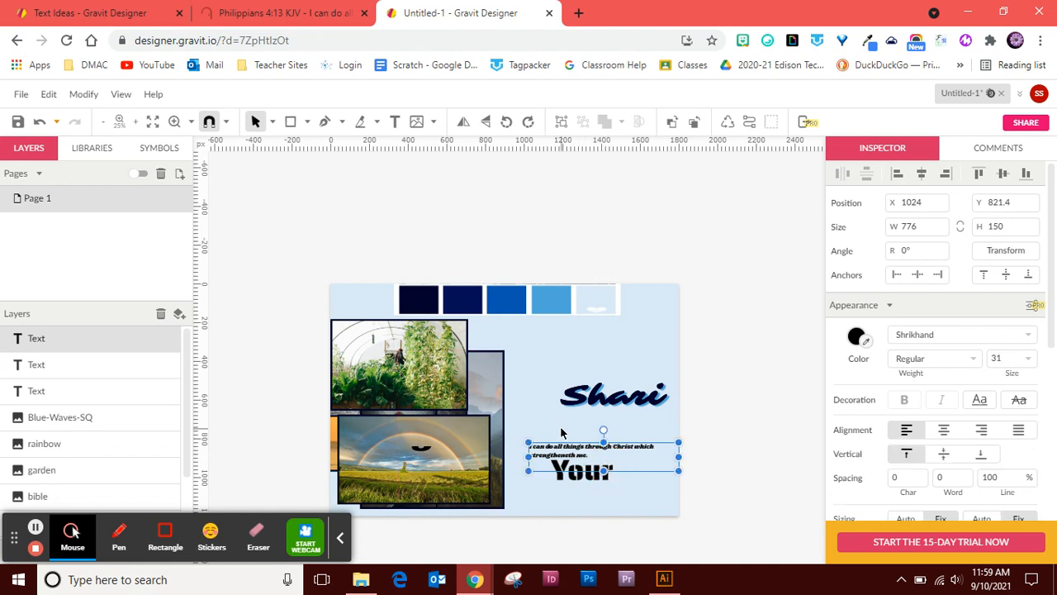
pyautogui.click(561, 432)
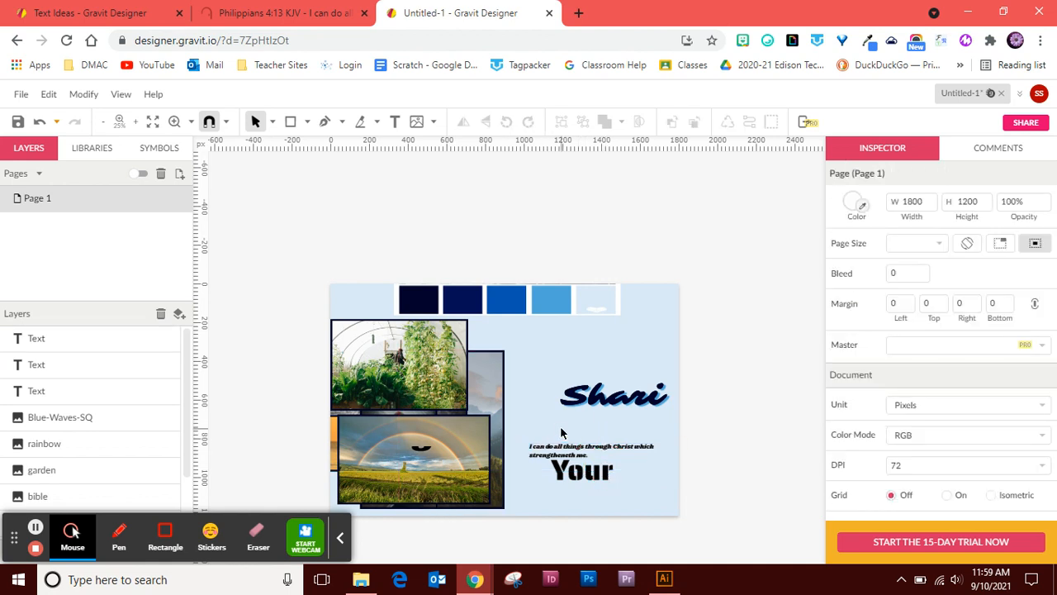
# - Delete the leftover placeholder text box reading "Your" that overlaps the verse
pyautogui.press('z')
pyautogui.click(587, 458)
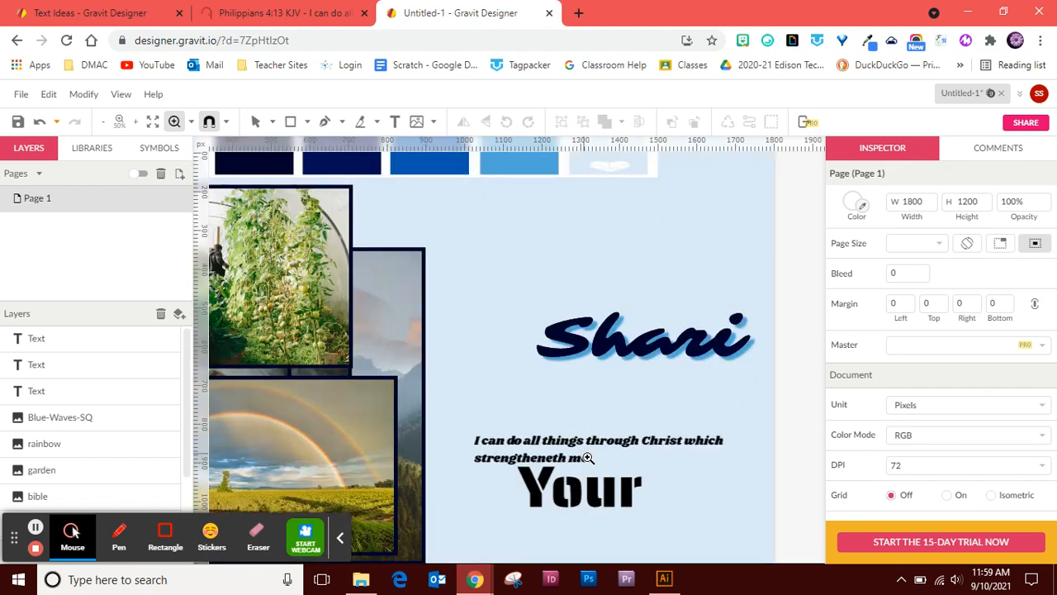
pyautogui.press('v')
pyautogui.click(619, 496)
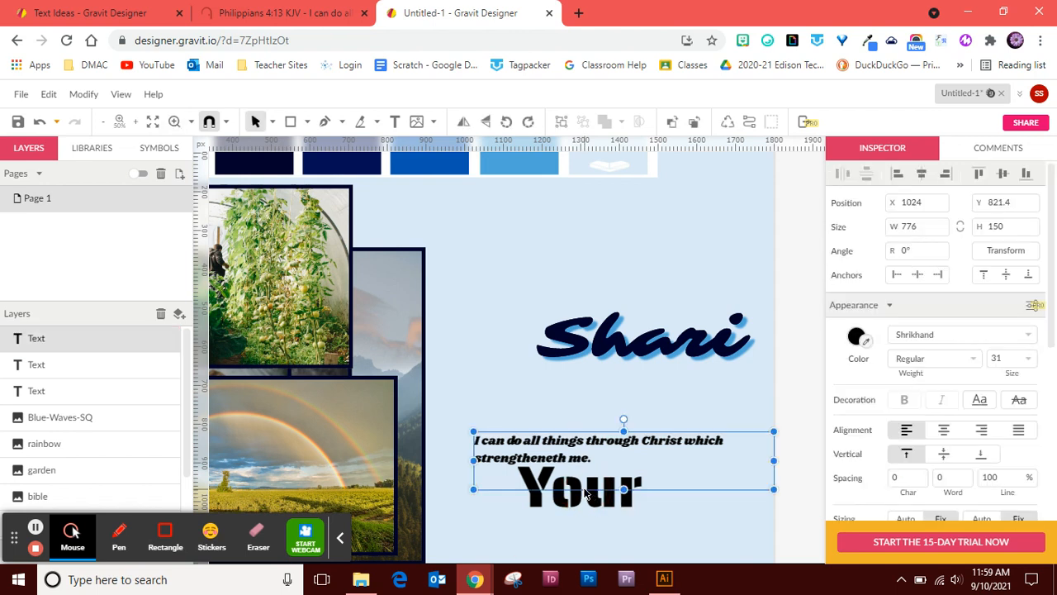
pyautogui.click(593, 506)
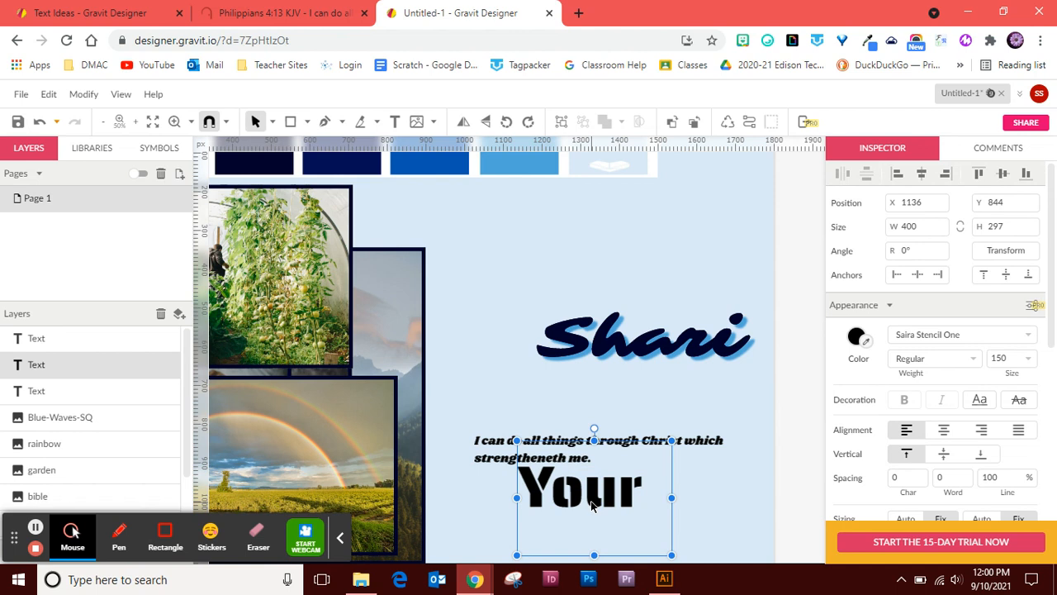
pyautogui.rightClick(592, 506)
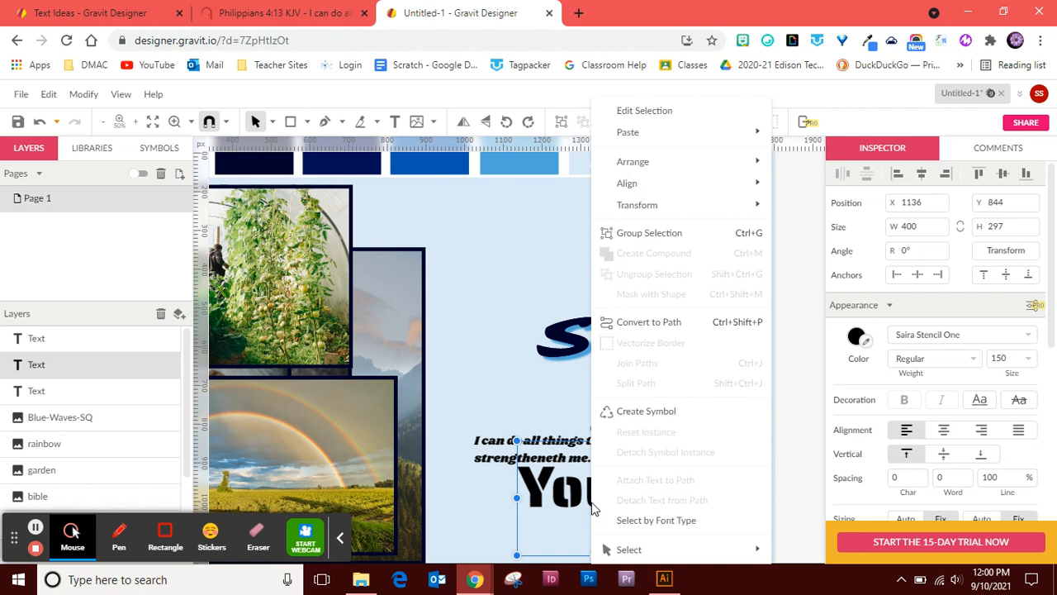
pyautogui.click(565, 501)
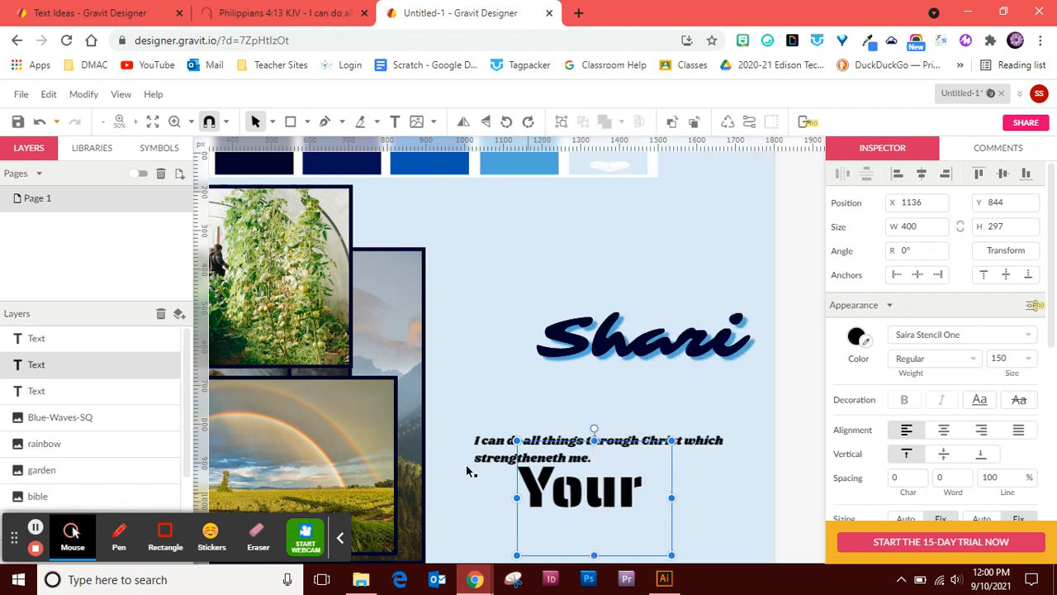
pyautogui.click(104, 373)
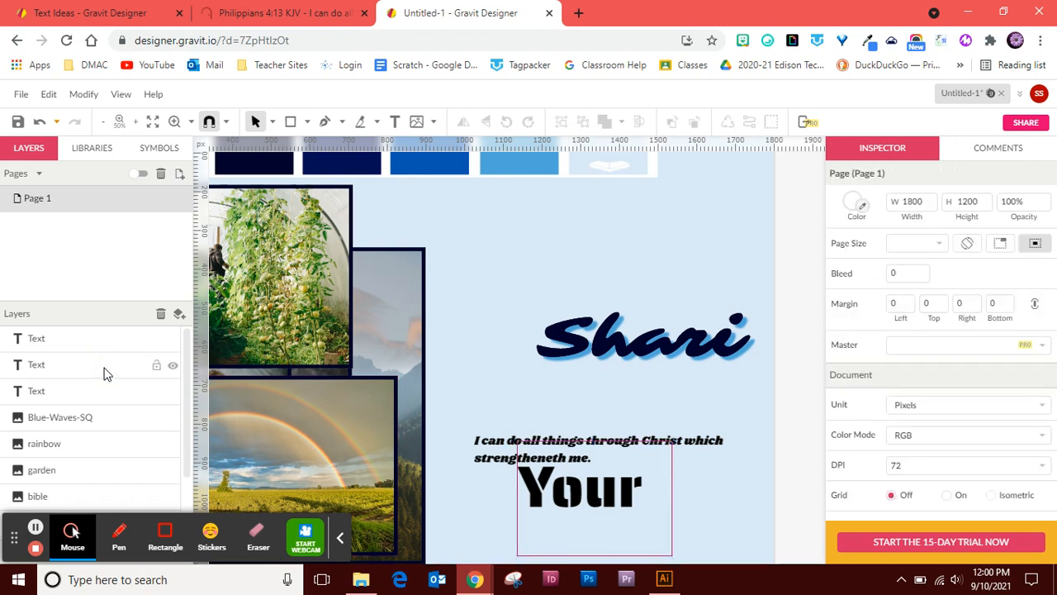
pyautogui.click(110, 374)
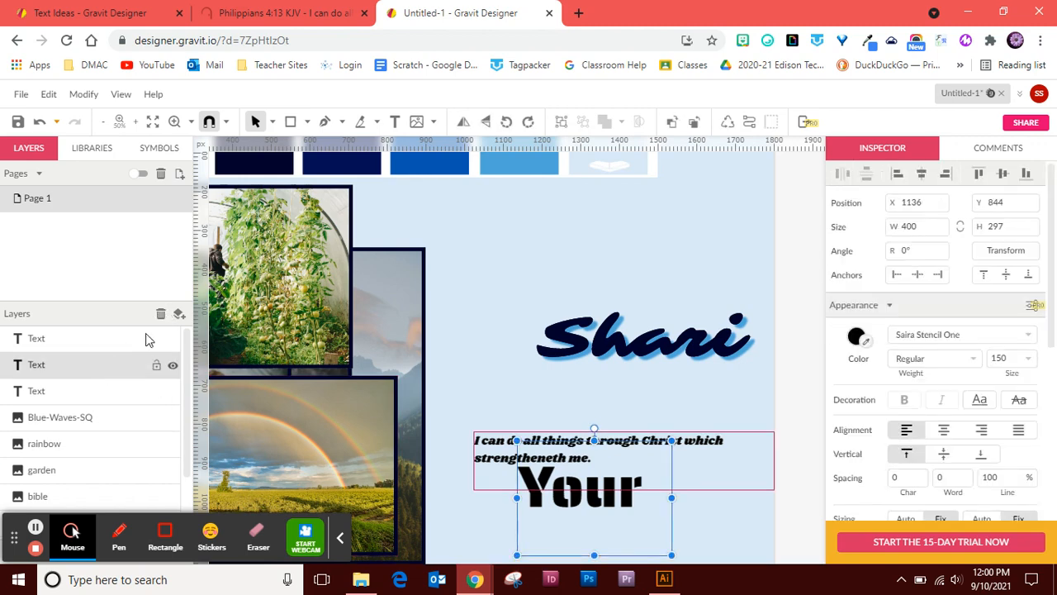
pyautogui.click(162, 319)
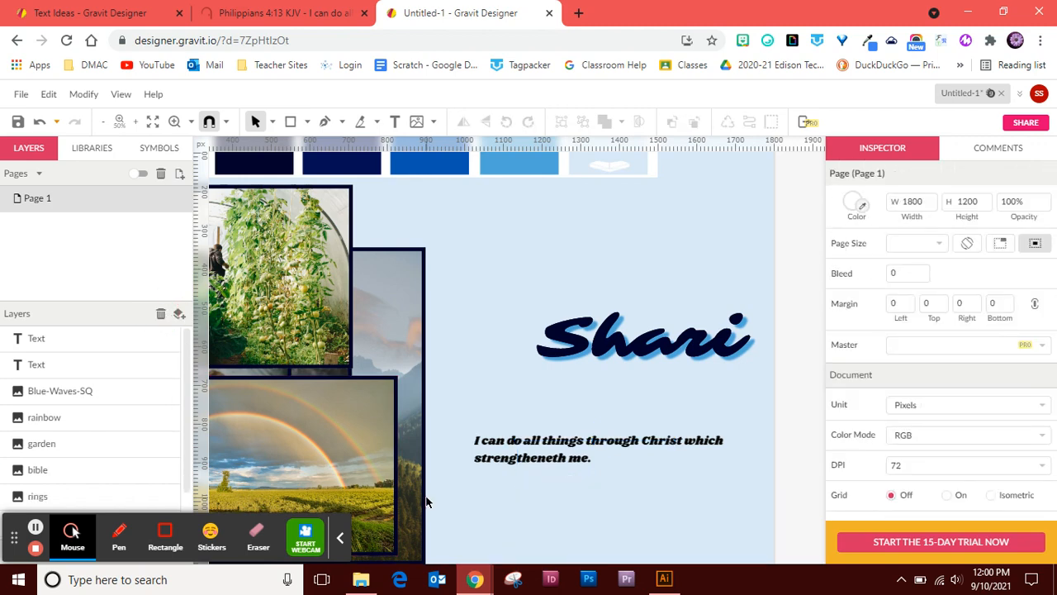
# - Enclose the verse in double quotation marks and add the reference "Phil. 4: 13 KJV" after it
pyautogui.click(566, 454)
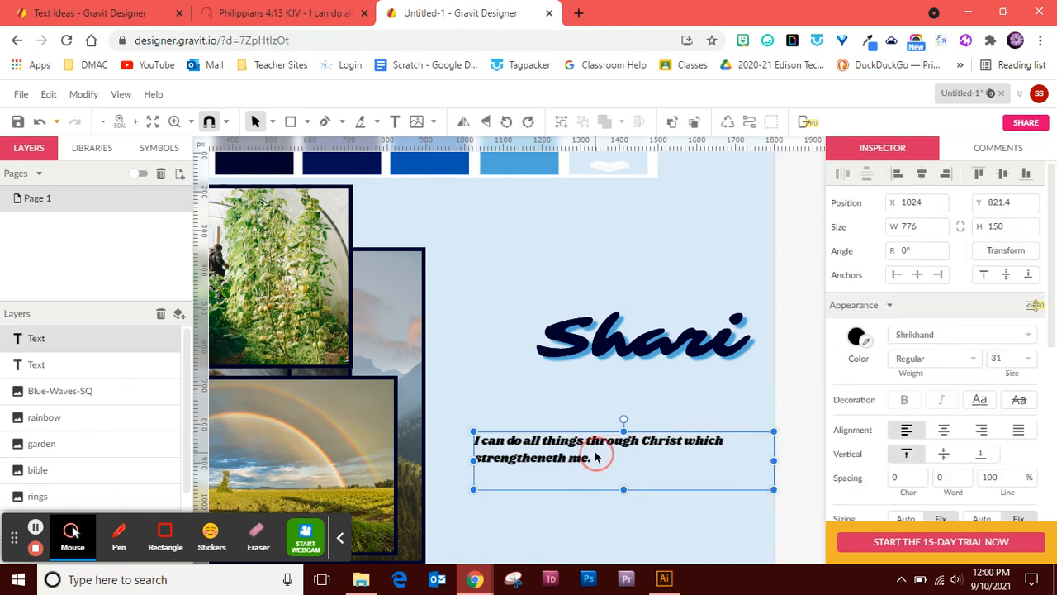
pyautogui.doubleClick(596, 456)
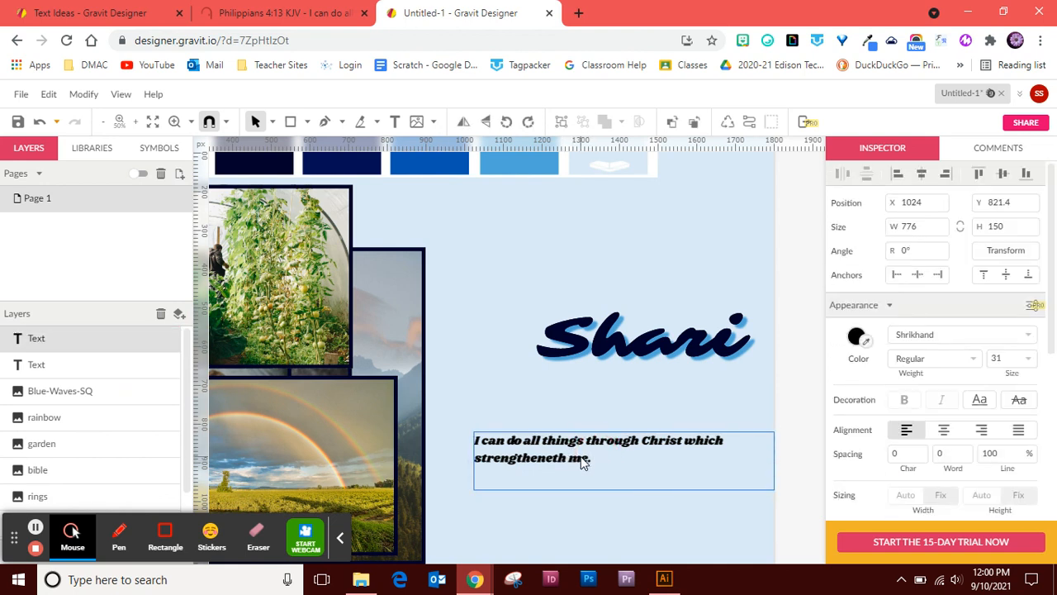
pyautogui.write('" Phil. 4: 13 KJV')
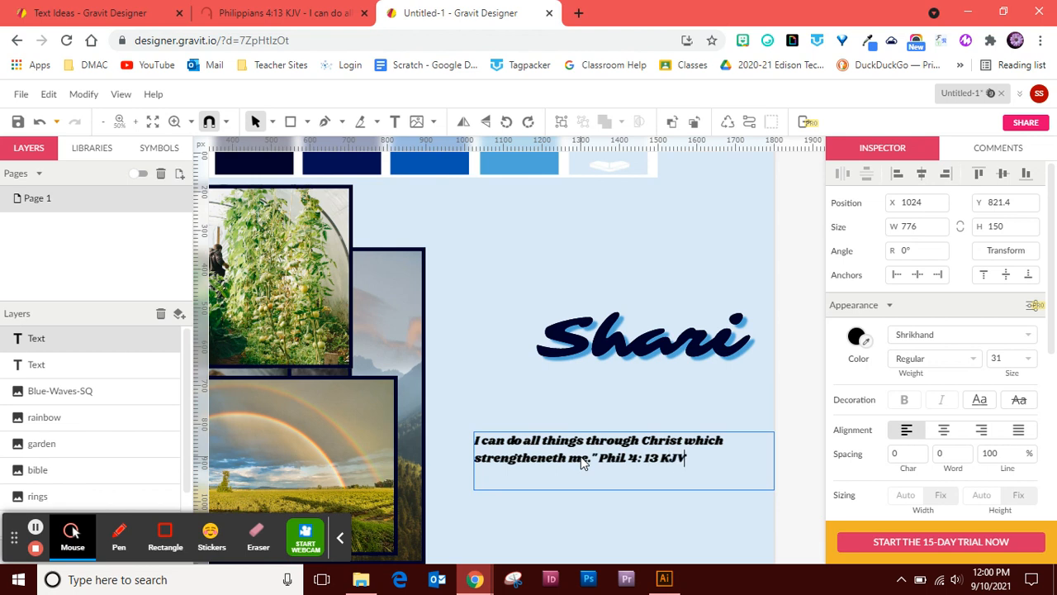
pyautogui.click(476, 442)
pyautogui.write('"')
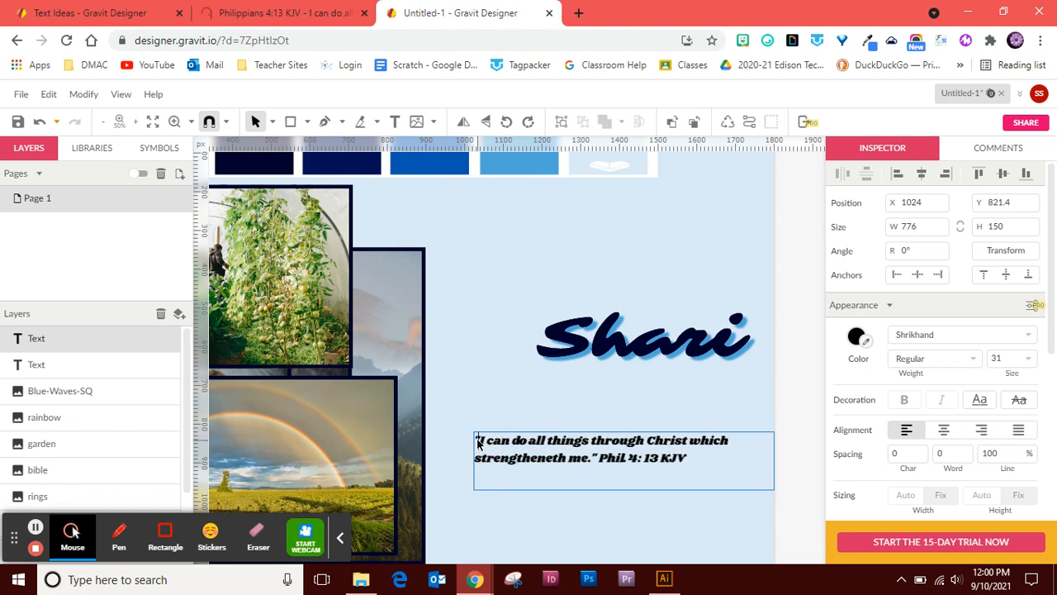
pyautogui.press('Escape')
pyautogui.click(589, 528)
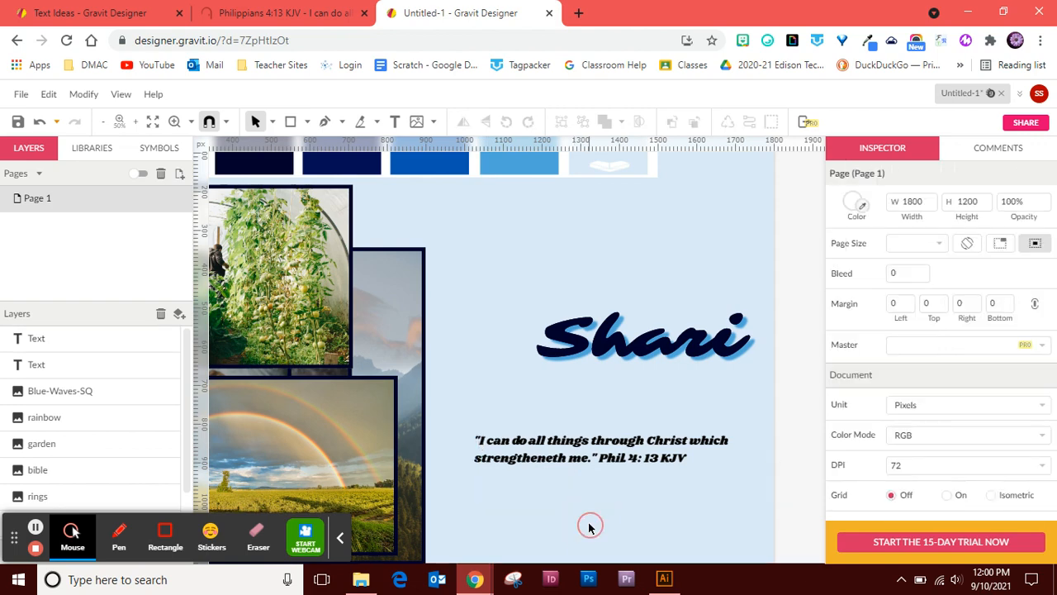
# - Move the verse up close beneath the name, to about X 932, Y 690, and center-align its text
pyautogui.click(609, 473)
pyautogui.moveTo(609, 473); pyautogui.dragTo(571, 416)
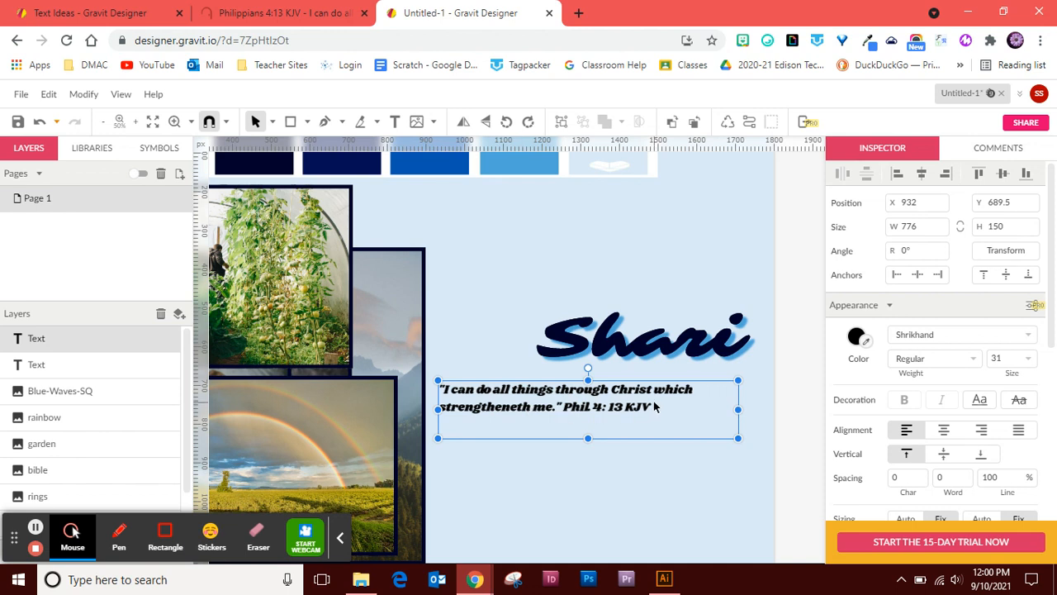
pyautogui.click(947, 438)
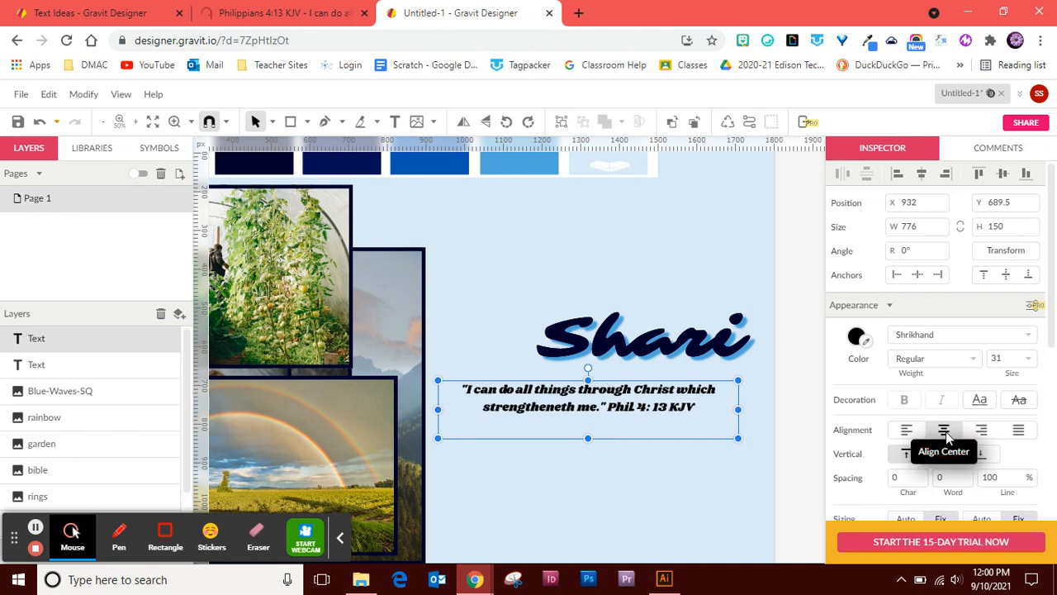
# - Color the verse text with the darkest navy sampled from the palette's first swatch
pyautogui.click(867, 341)
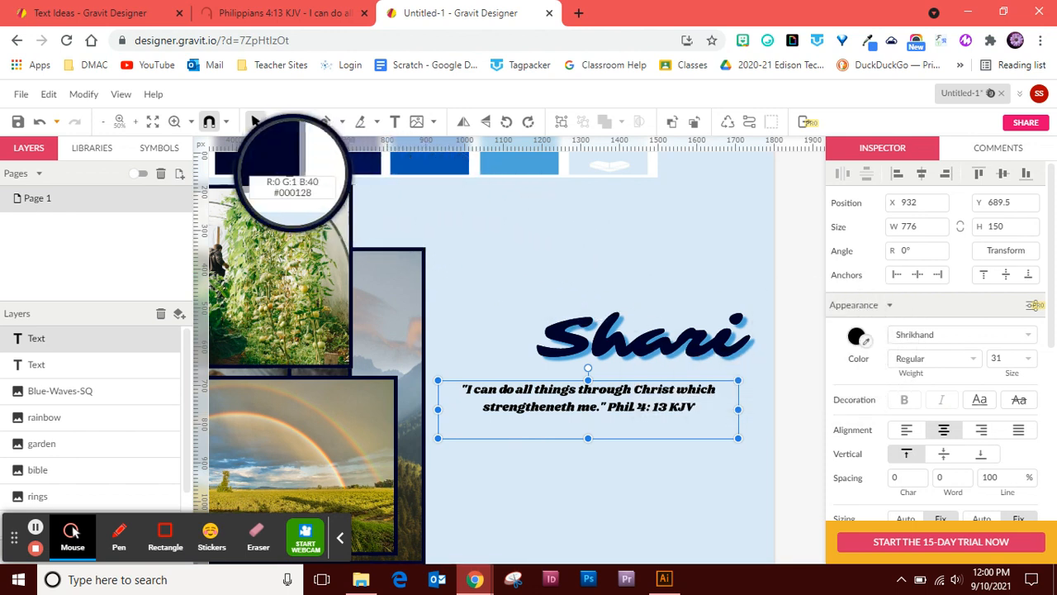
pyautogui.click(275, 171)
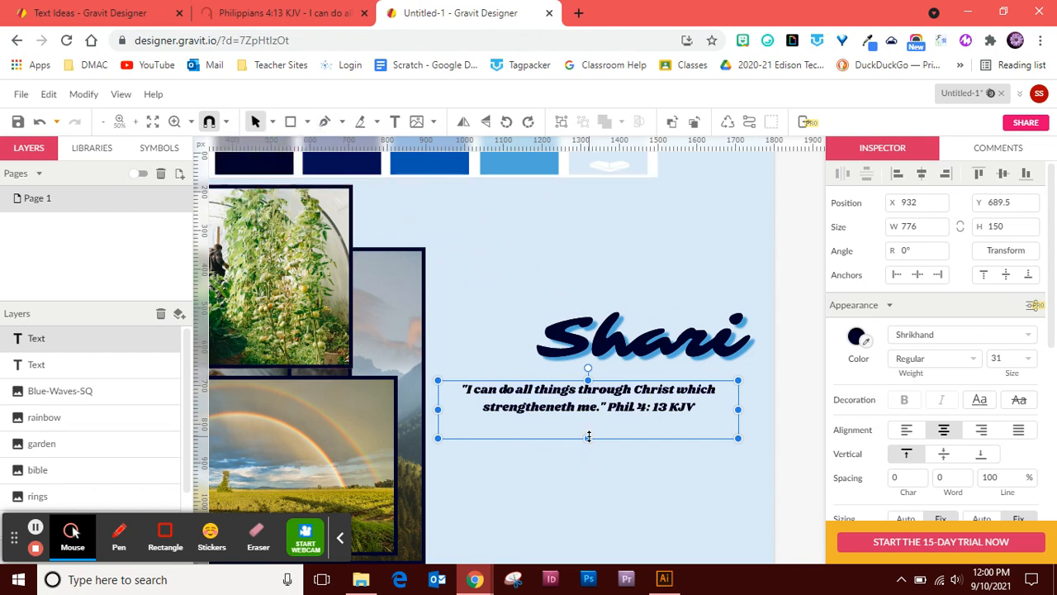
# - Shorten the verse's text box to about 98.5 px high so it fits closely around its two lines
pyautogui.moveTo(588, 436); pyautogui.dragTo(588, 419)
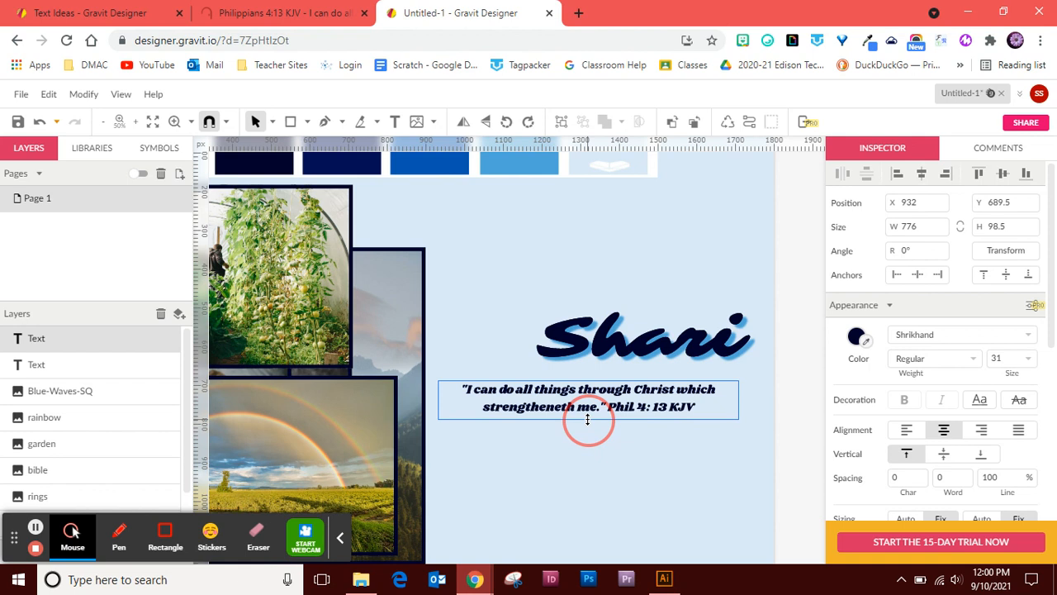
pyautogui.click(594, 497)
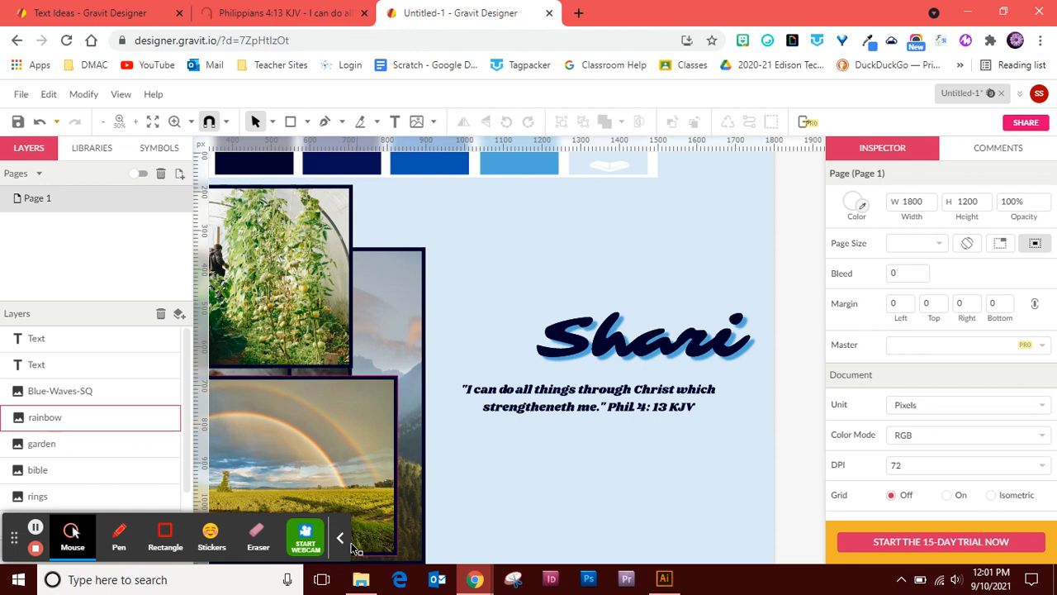
pyautogui.click(340, 545)
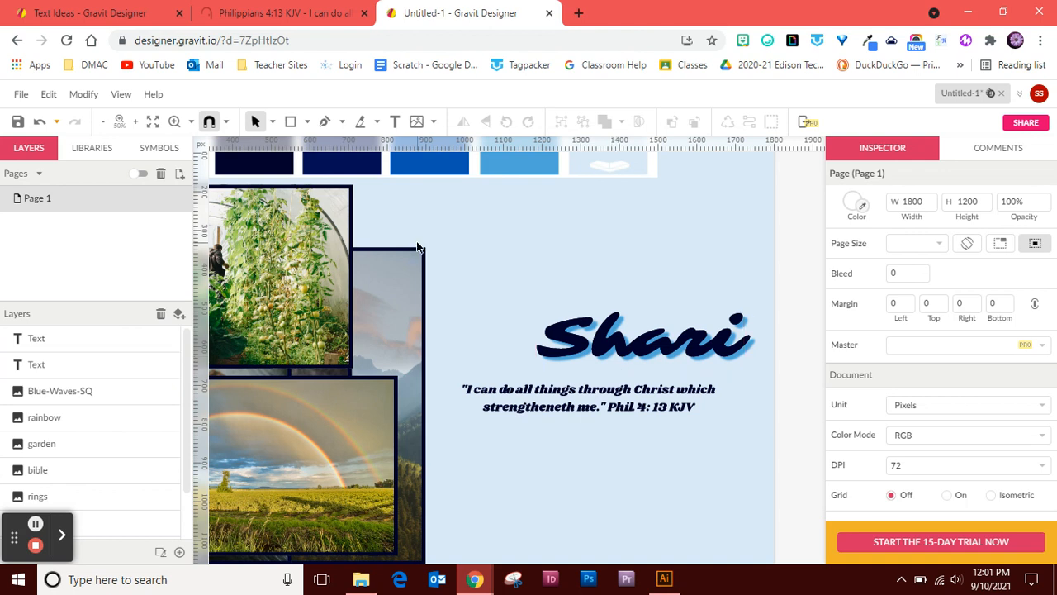
# - Draw a rectangle about 632 × 226 px over the name and fill it with light blue sampled from the palette's fourth swatch
pyautogui.click(289, 122)
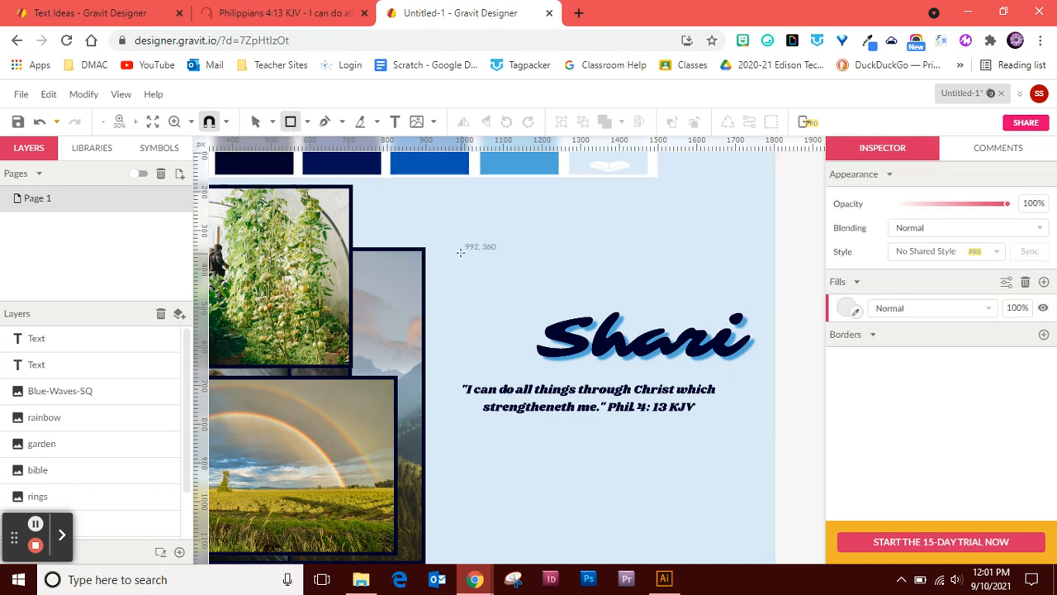
pyautogui.moveTo(523, 286); pyautogui.dragTo(769, 376)
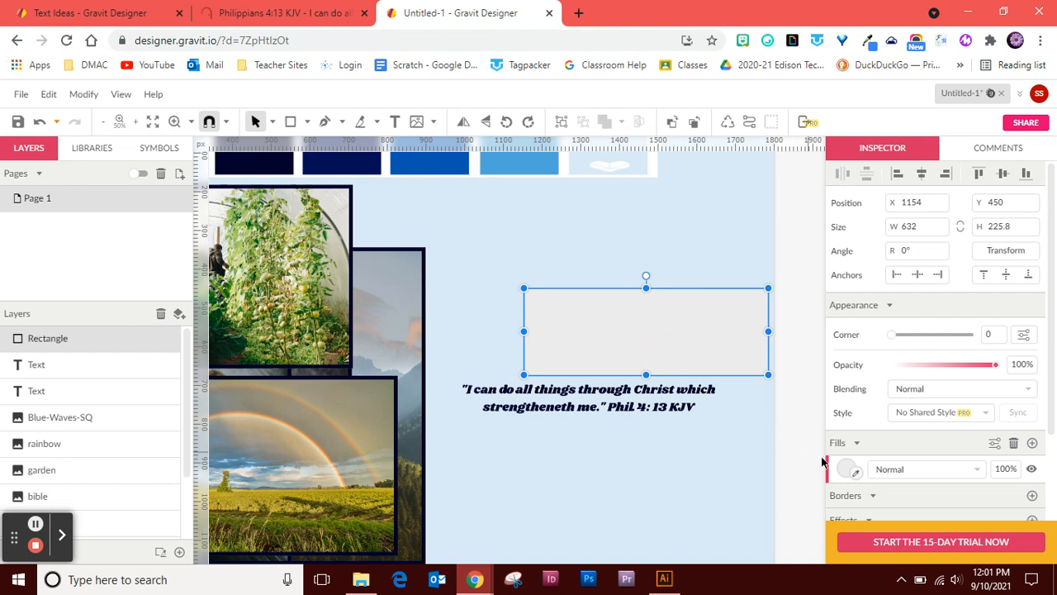
pyautogui.click(855, 475)
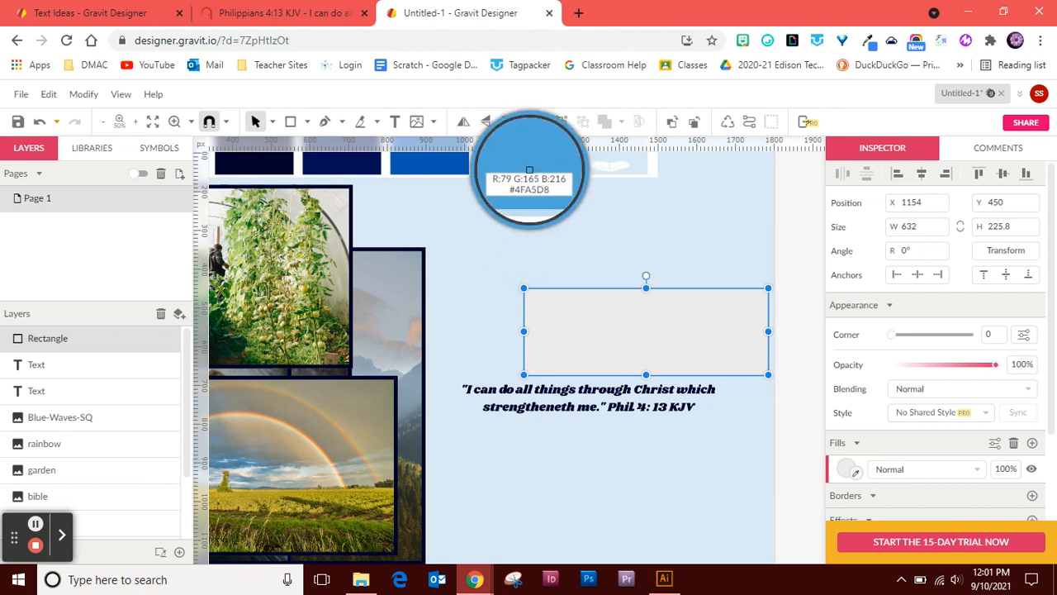
pyautogui.click(529, 169)
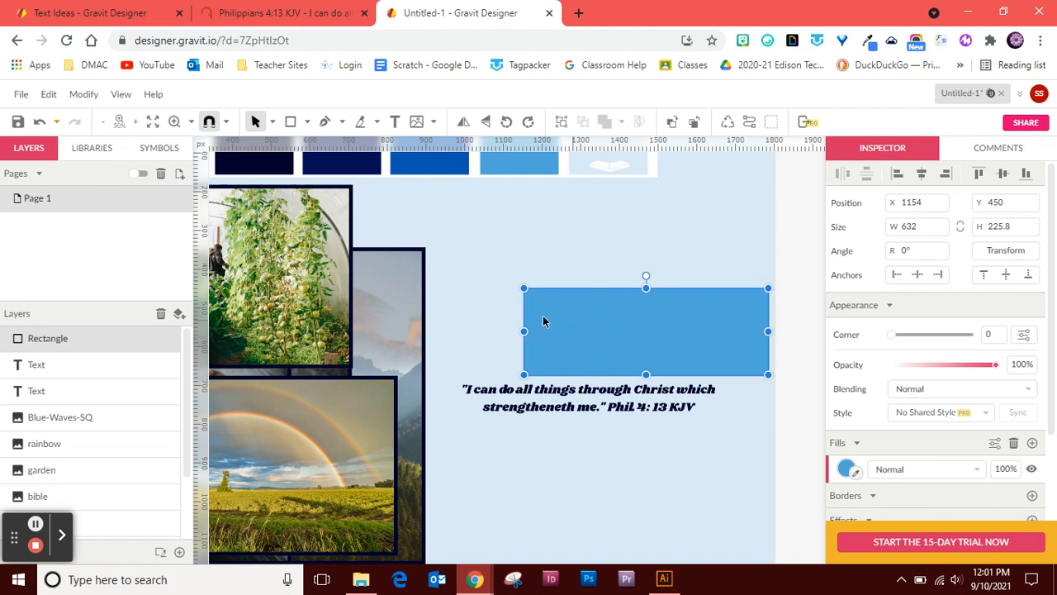
# - Place the rectangle behind the name text and fill it with the medium blue sampled from the palette's third swatch
pyautogui.click(77, 348)
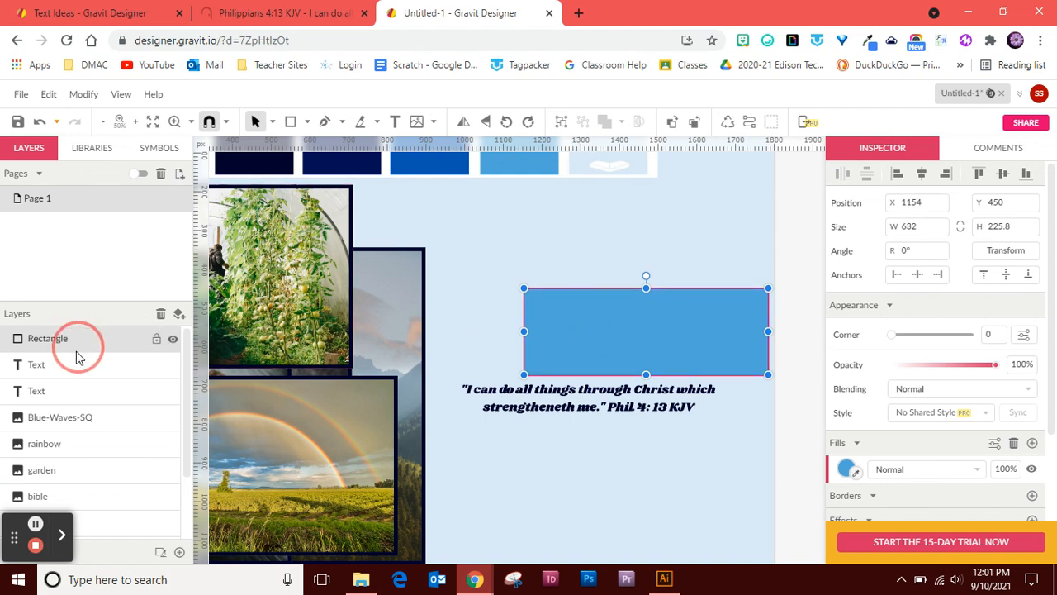
pyautogui.moveTo(76, 357); pyautogui.dragTo(68, 411)
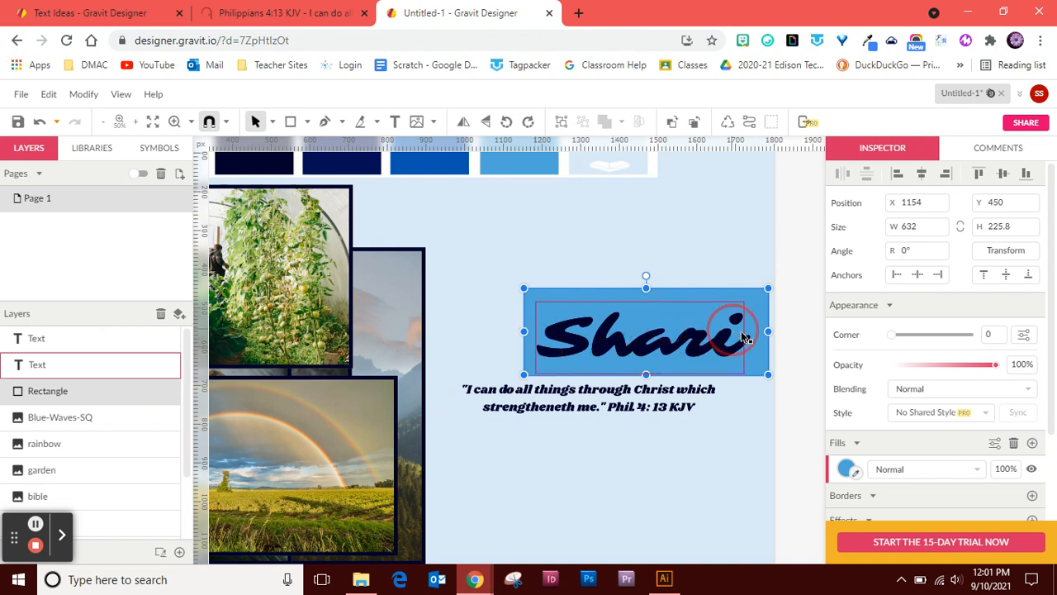
pyautogui.click(857, 472)
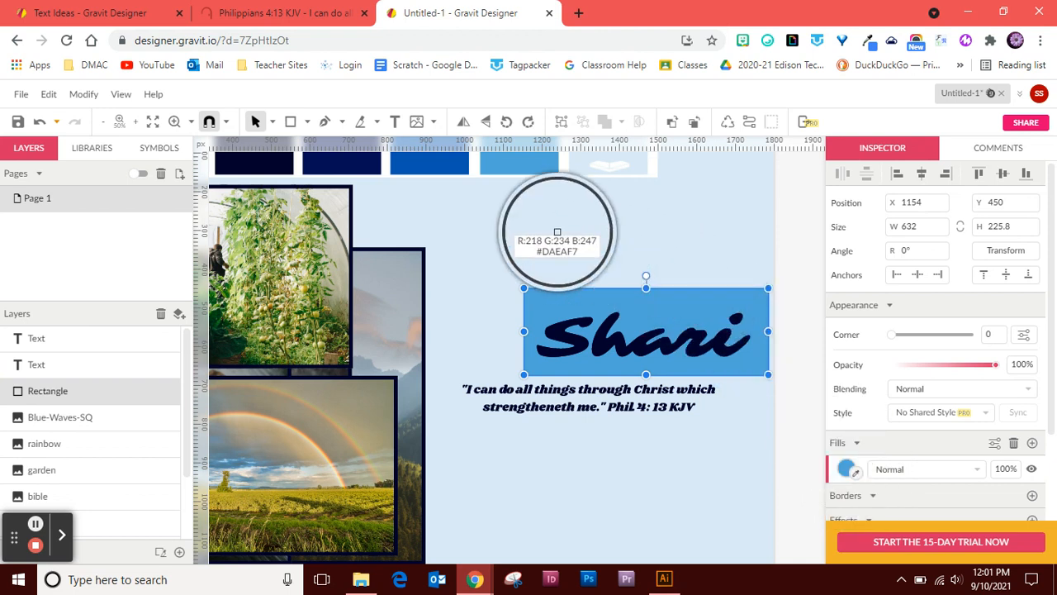
pyautogui.click(436, 168)
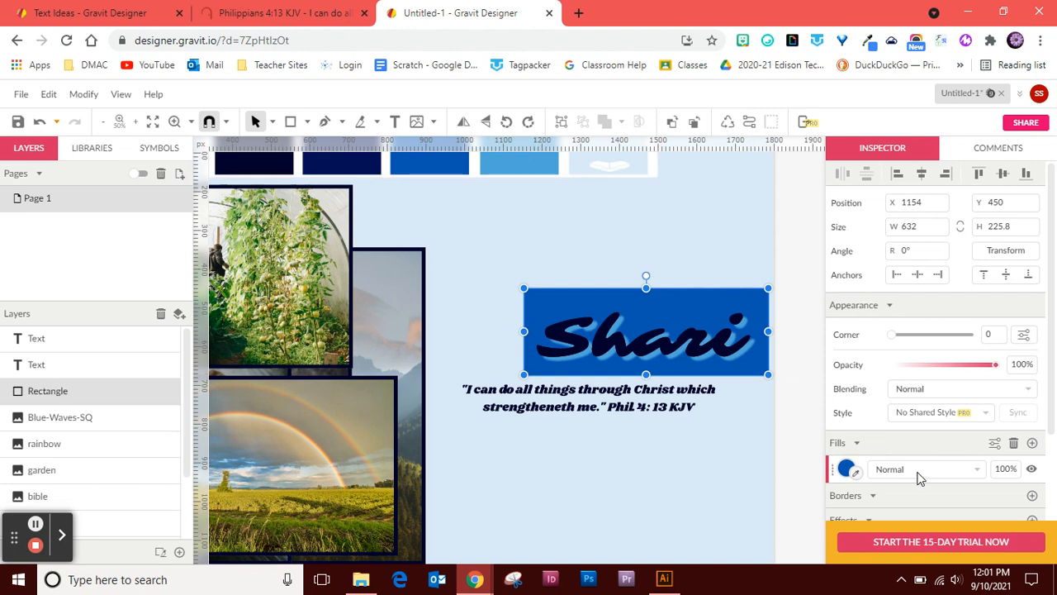
# - Add a border of width 10 to the rectangle, colored with light blue sampled from the palette's fourth swatch
pyautogui.click(1033, 496)
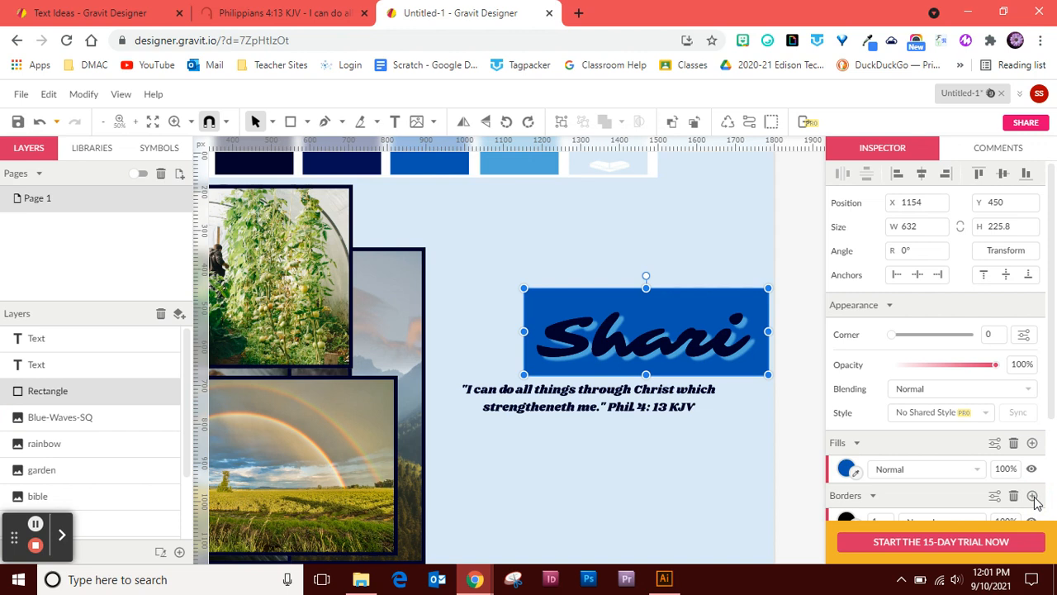
pyautogui.scroll(-3, 950, 486)
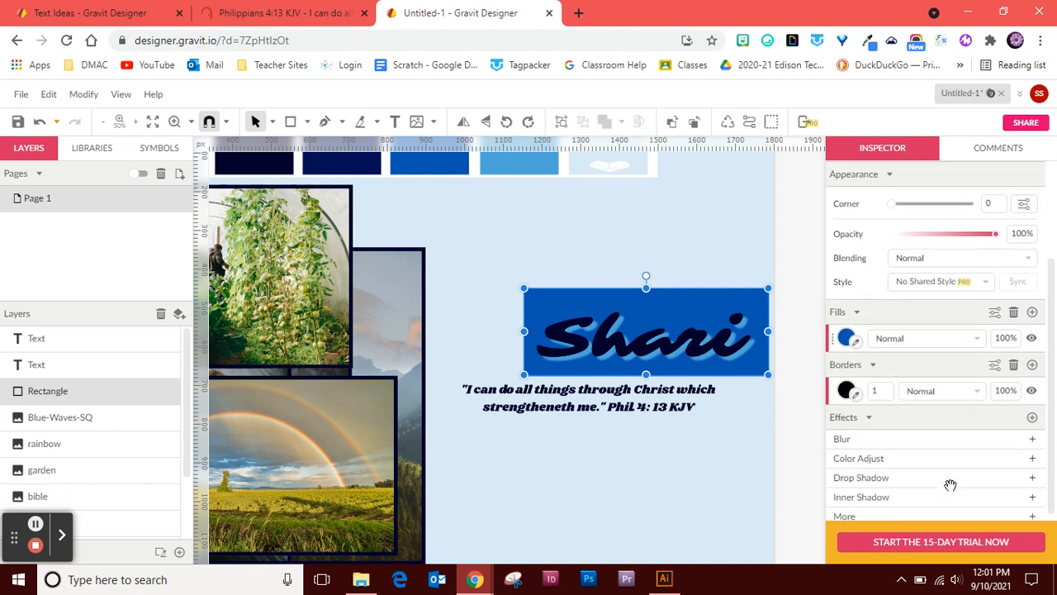
pyautogui.click(881, 386)
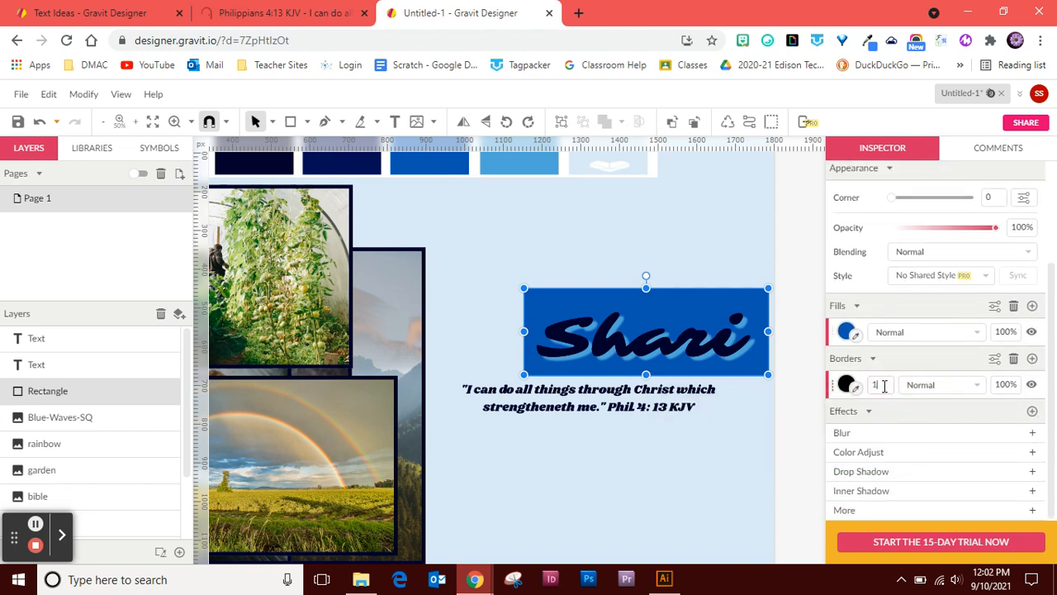
pyautogui.click(857, 389)
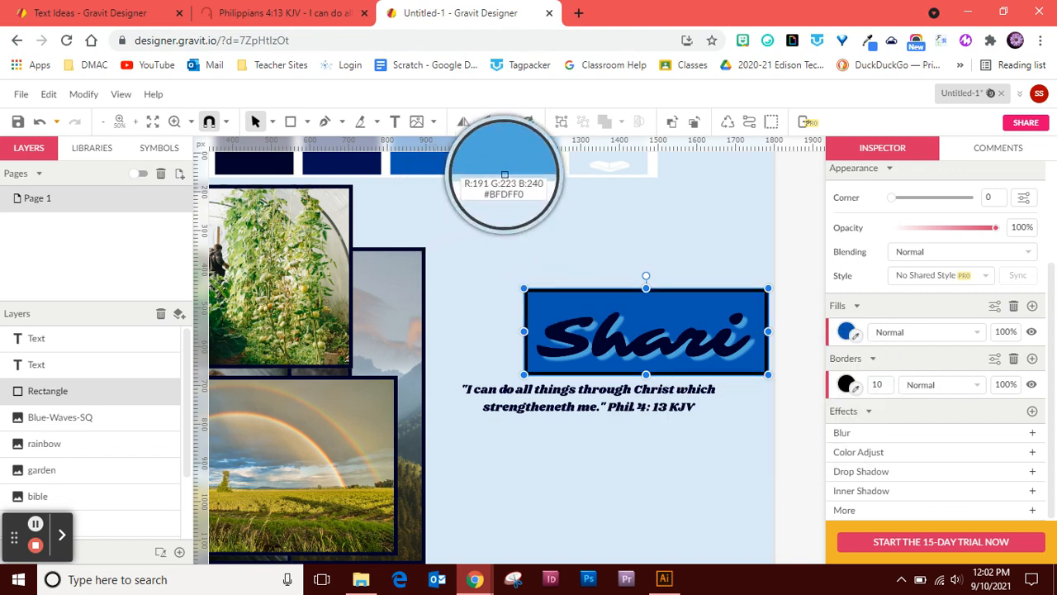
pyautogui.click(505, 173)
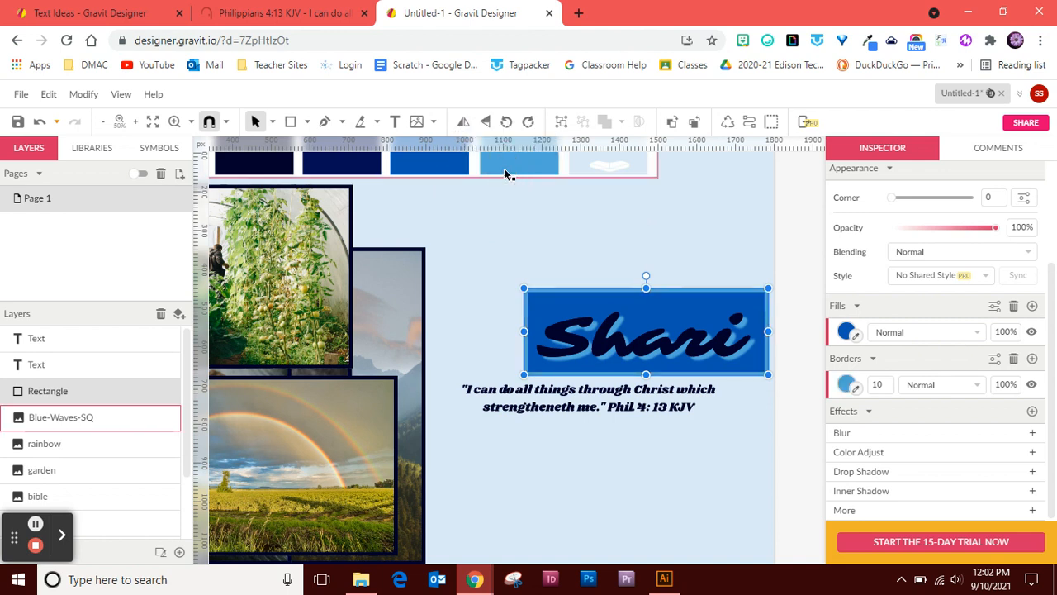
pyautogui.click(487, 248)
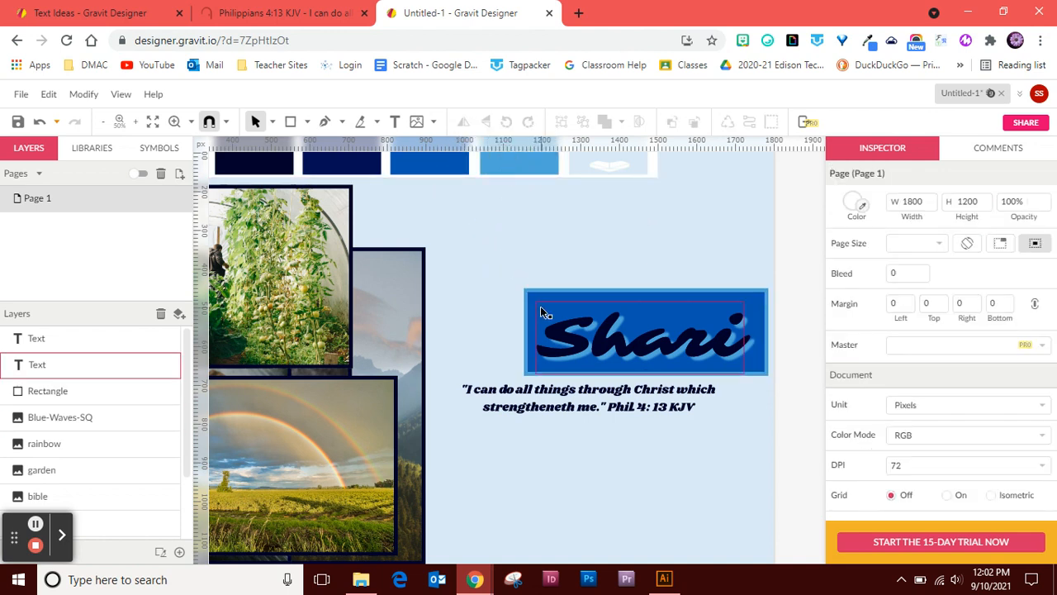
# - Fit the rectangle around the name by moving it to about X 1168, Y 484 and resizing it to about 604 × 193 px
pyautogui.moveTo(535, 299); pyautogui.dragTo(538, 301)
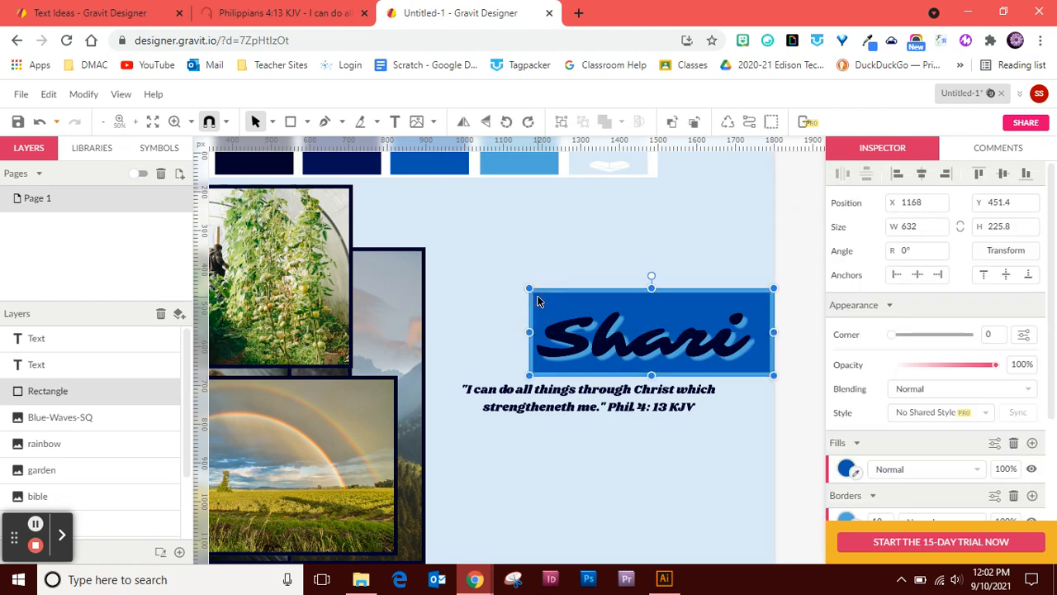
pyautogui.click(483, 316)
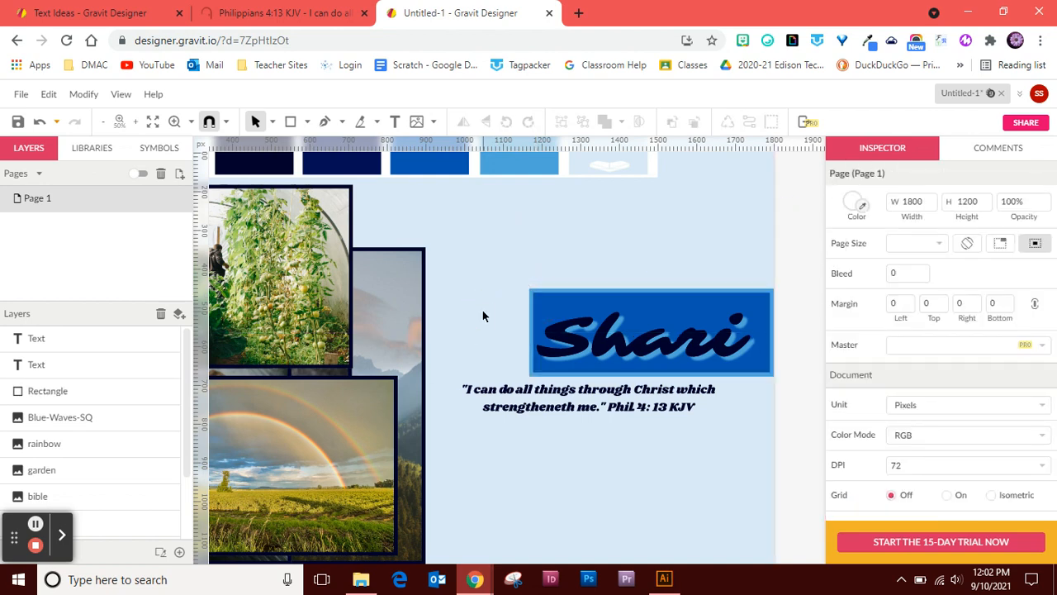
pyautogui.click(771, 331)
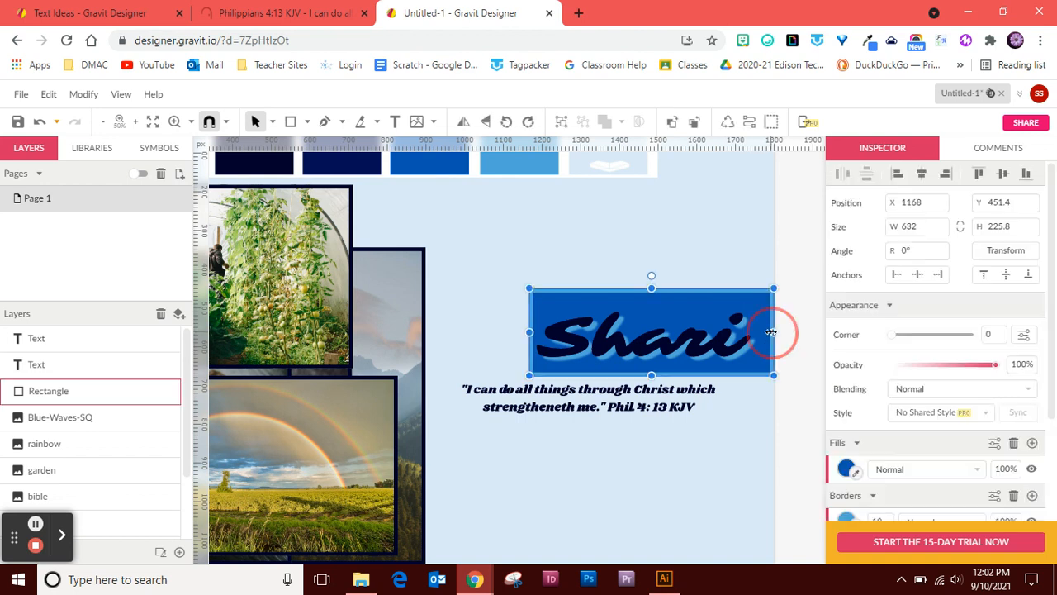
pyautogui.moveTo(770, 331); pyautogui.dragTo(763, 332)
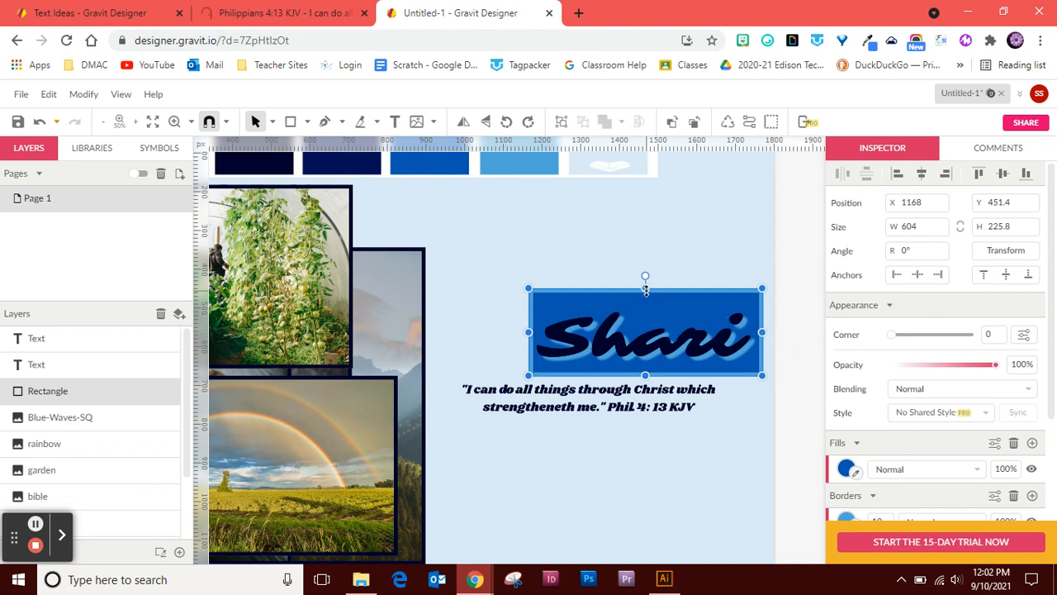
pyautogui.moveTo(645, 288); pyautogui.dragTo(646, 304)
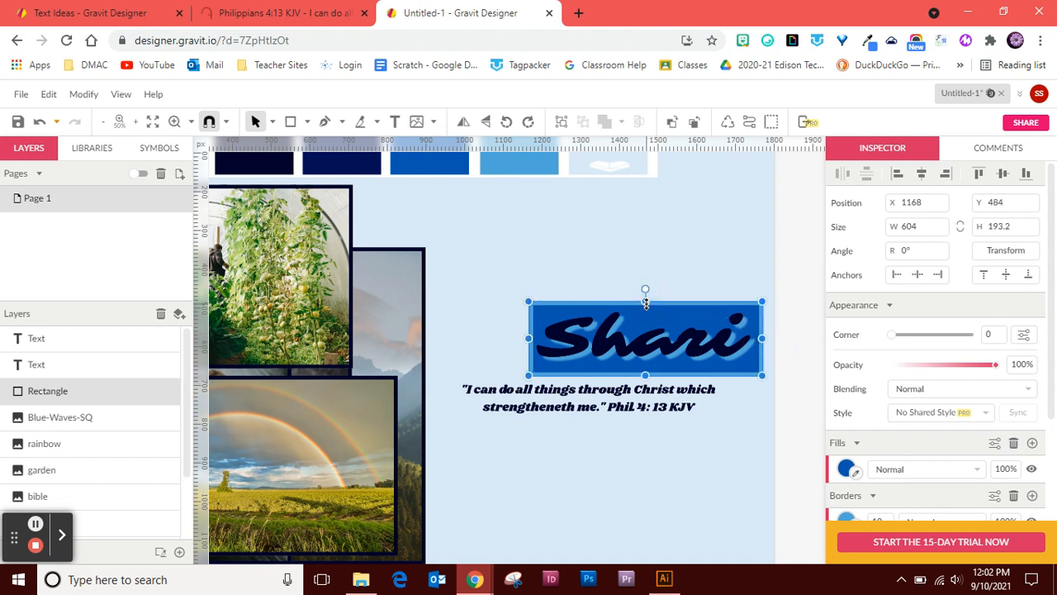
pyautogui.click(650, 272)
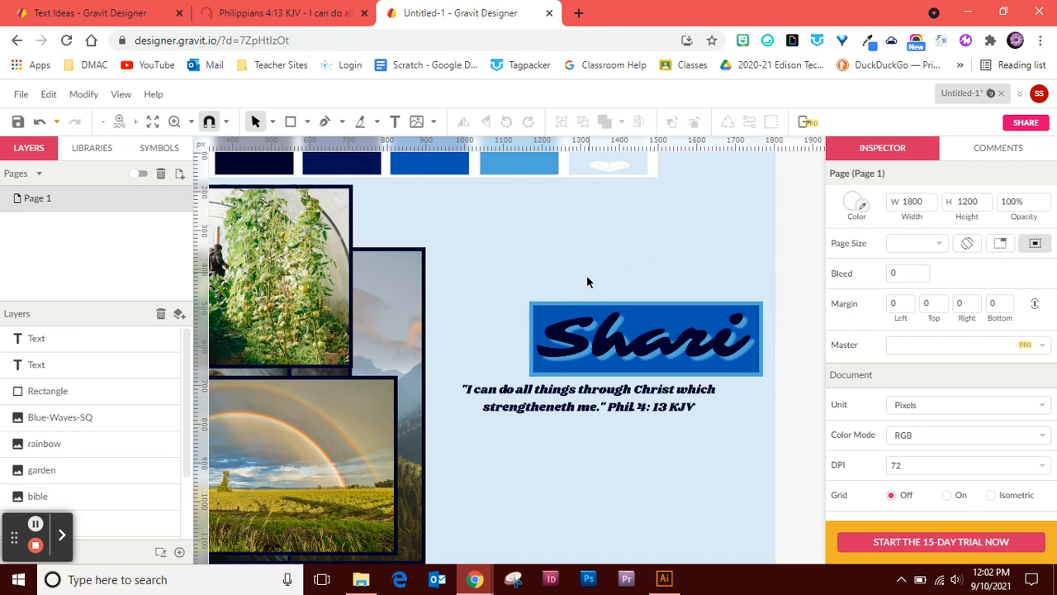
# - Rename the verse's text layer to "verse" and the name's text layer to the person's first name in lowercase
pyautogui.moveTo(605, 284); pyautogui.dragTo(621, 337)
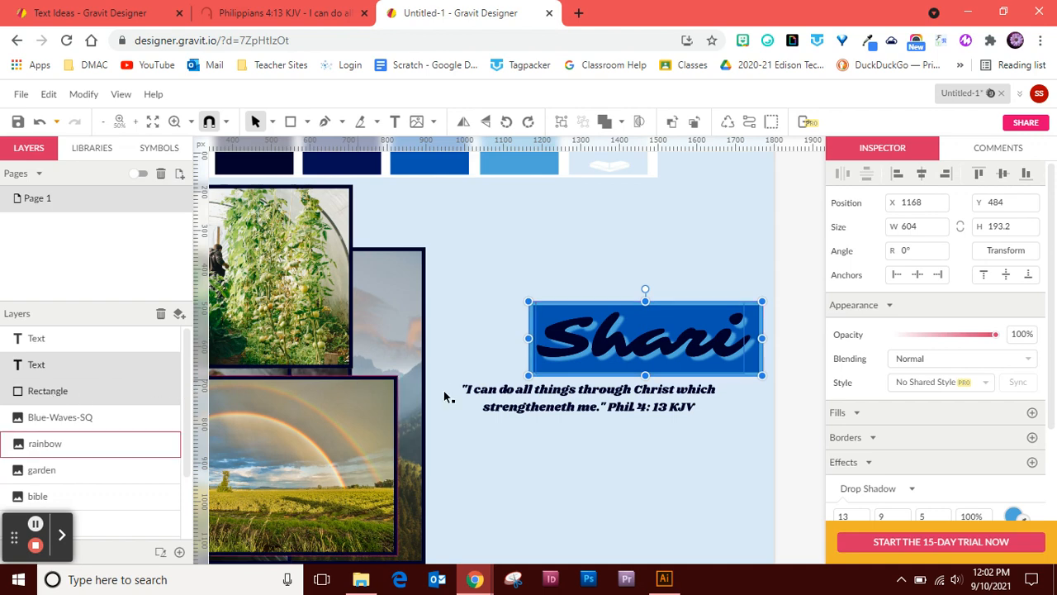
pyautogui.click(512, 413)
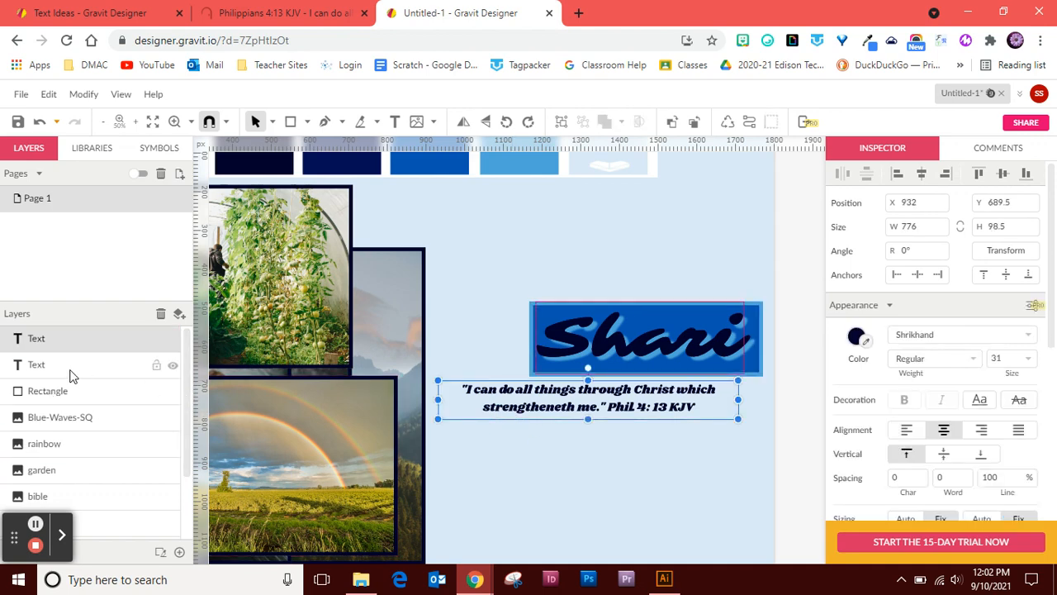
pyautogui.doubleClick(33, 338)
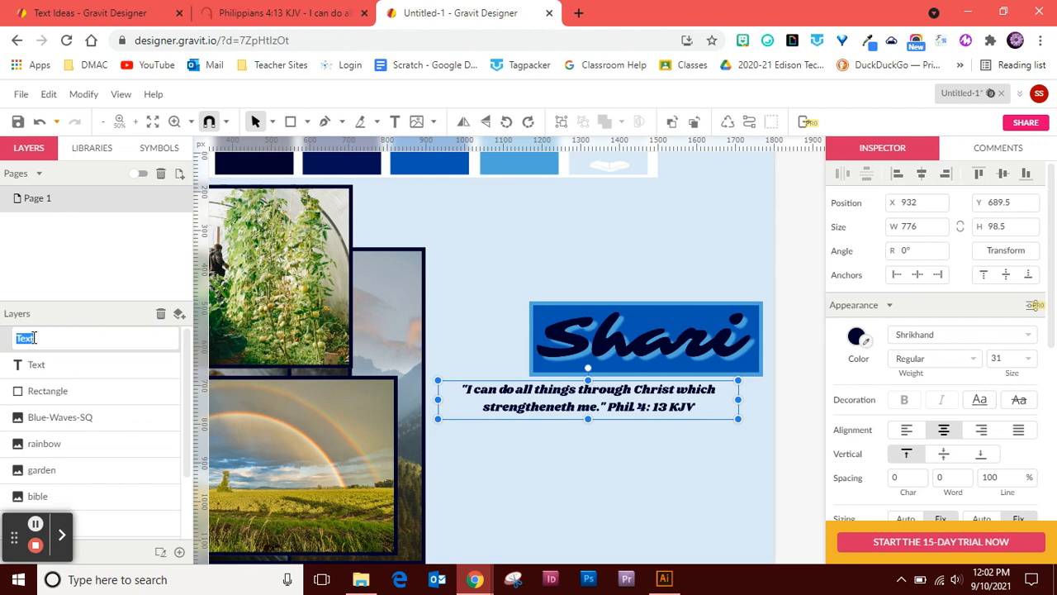
pyautogui.write('verse')
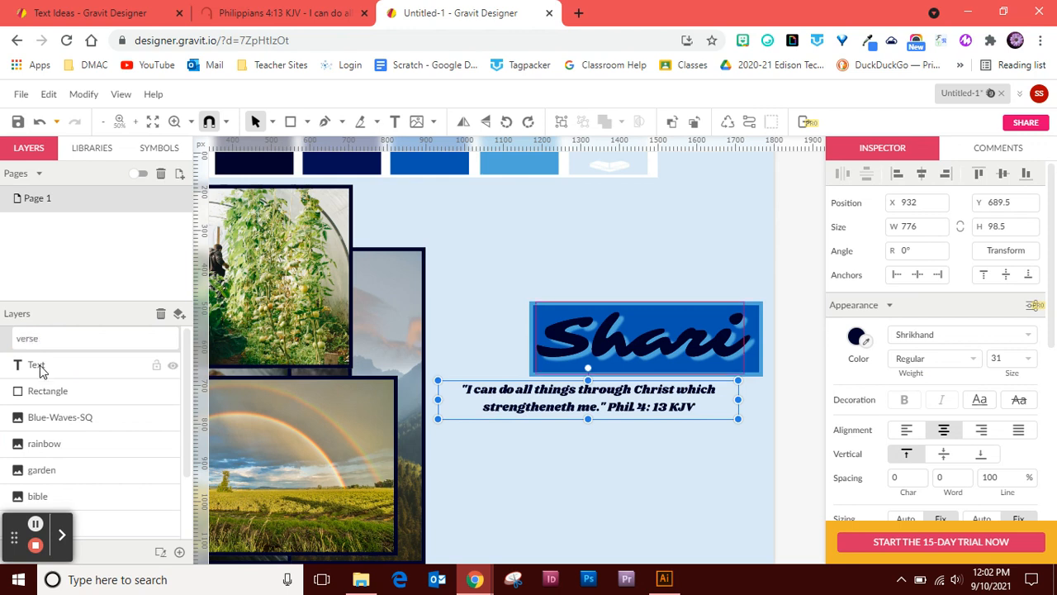
pyautogui.doubleClick(38, 364)
pyautogui.write('sha')
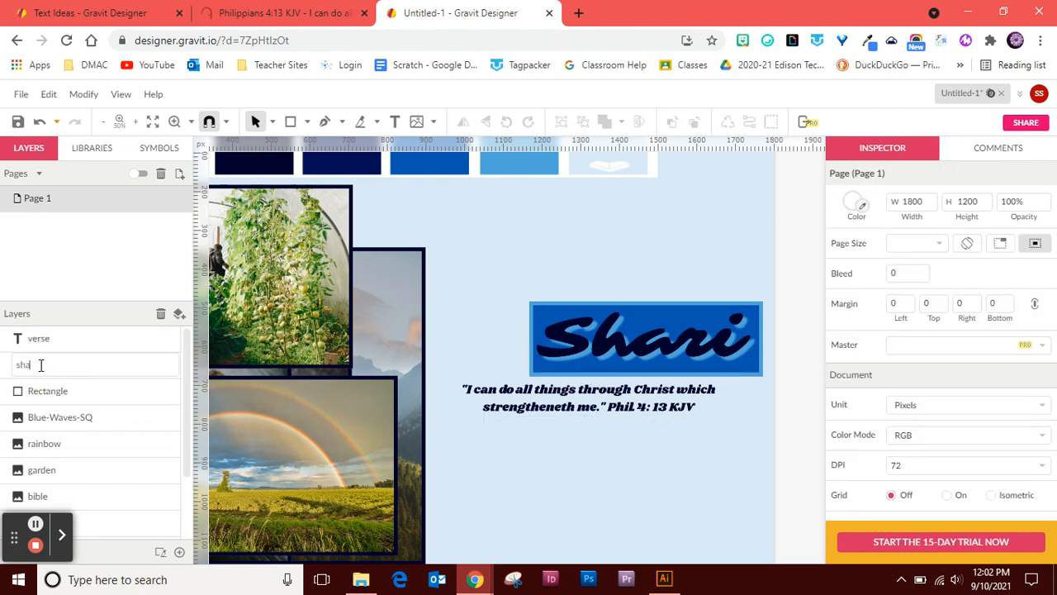
pyautogui.write('ri')
pyautogui.press('Return')
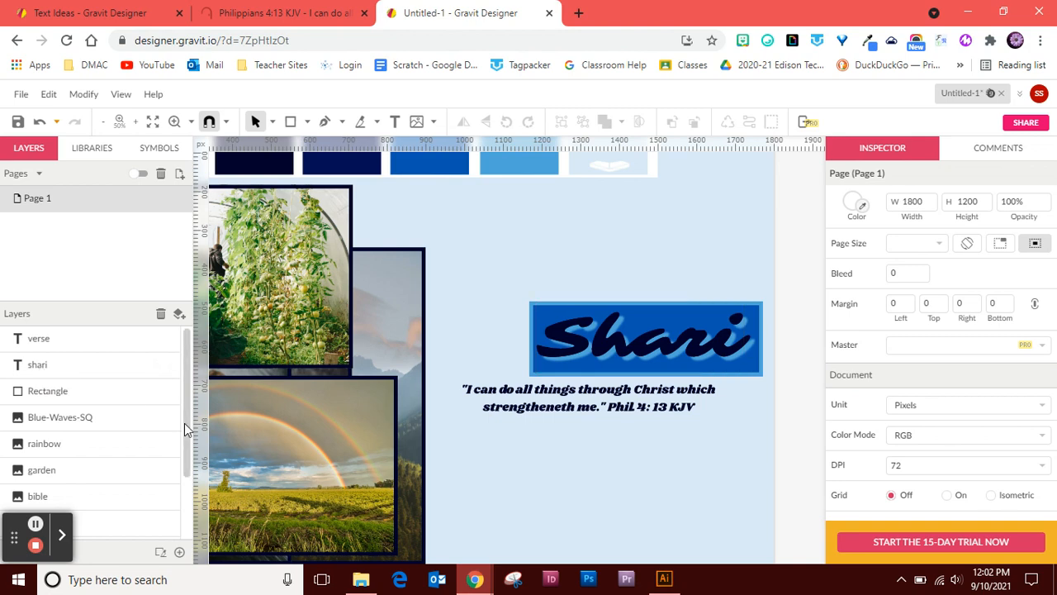
# - Group the name text with its background rectangle and move the group up to about X 1038, Y 371
pyautogui.click(71, 366)
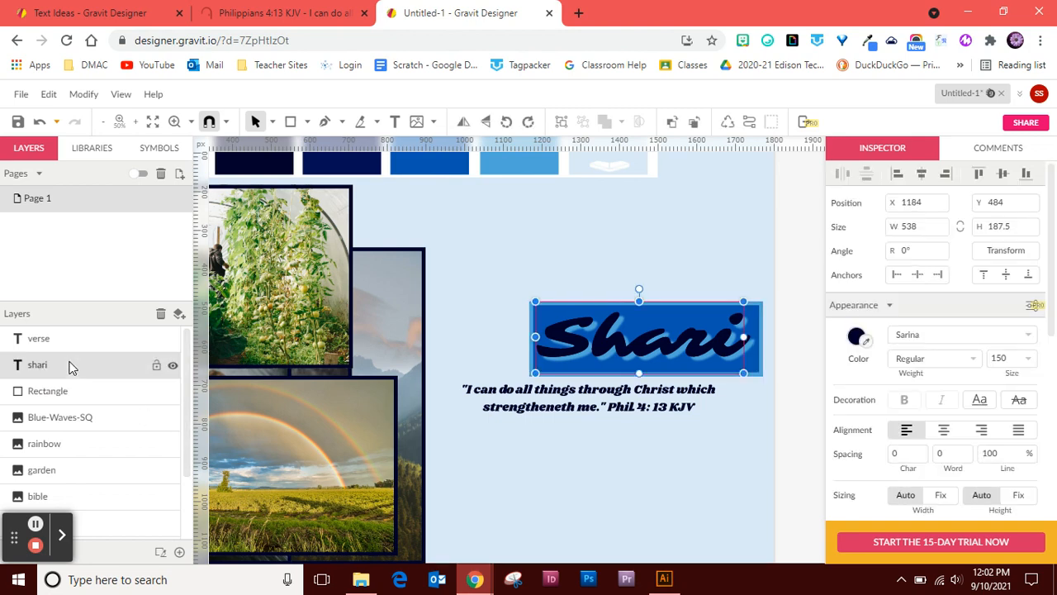
pyautogui.click(539, 230)
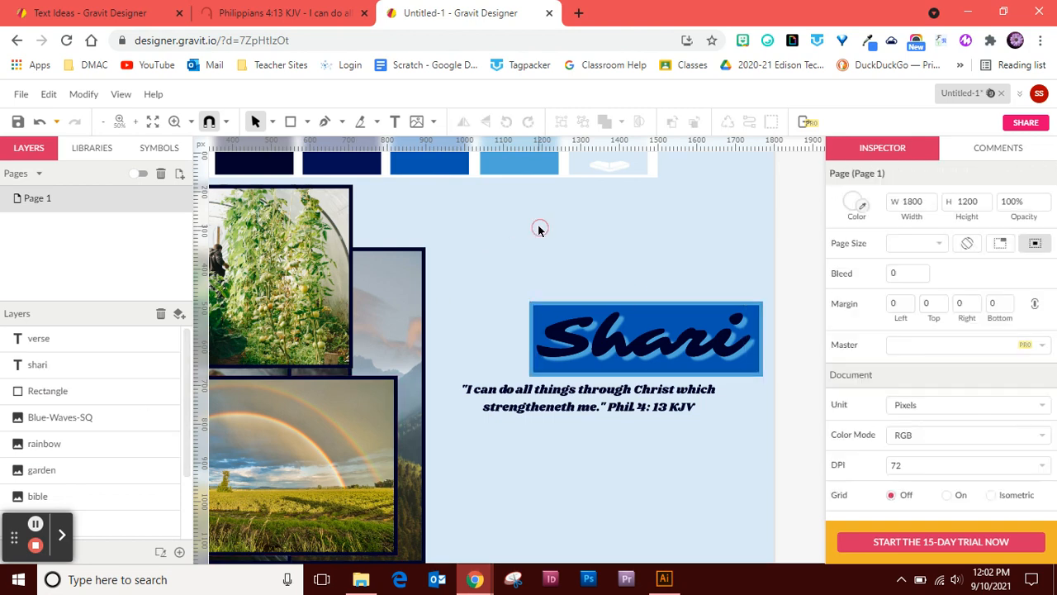
pyautogui.moveTo(584, 284); pyautogui.dragTo(609, 347)
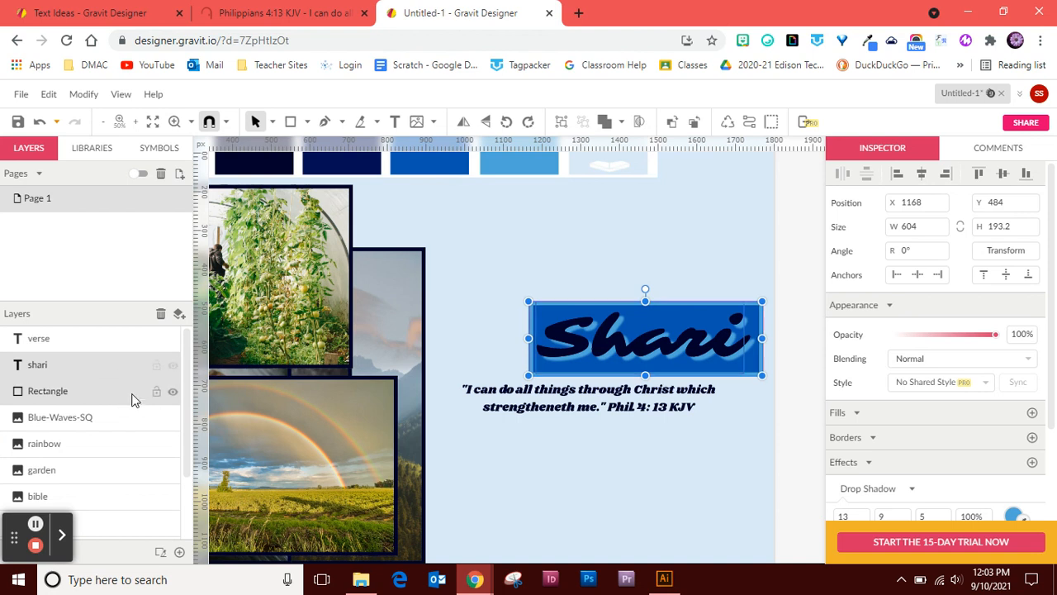
pyautogui.rightClick(607, 327)
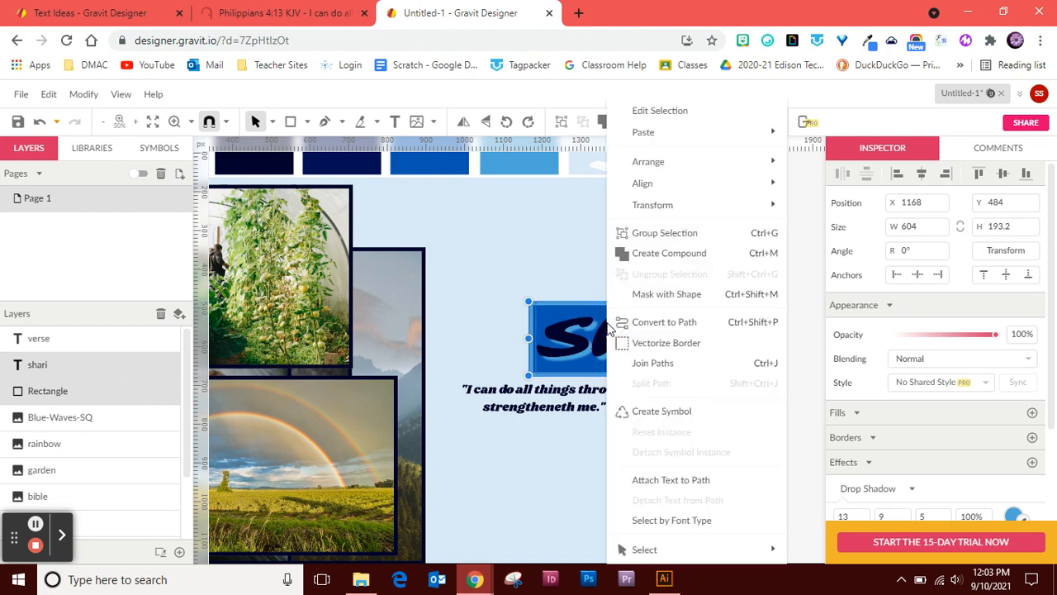
pyautogui.click(685, 235)
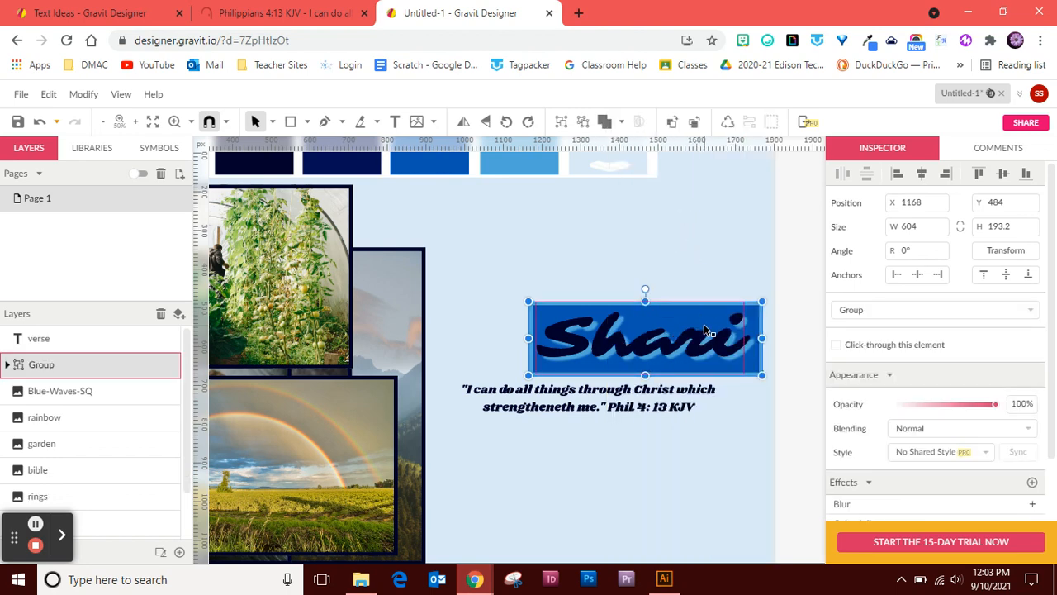
pyautogui.click(716, 190)
pyautogui.moveTo(691, 343); pyautogui.dragTo(640, 299)
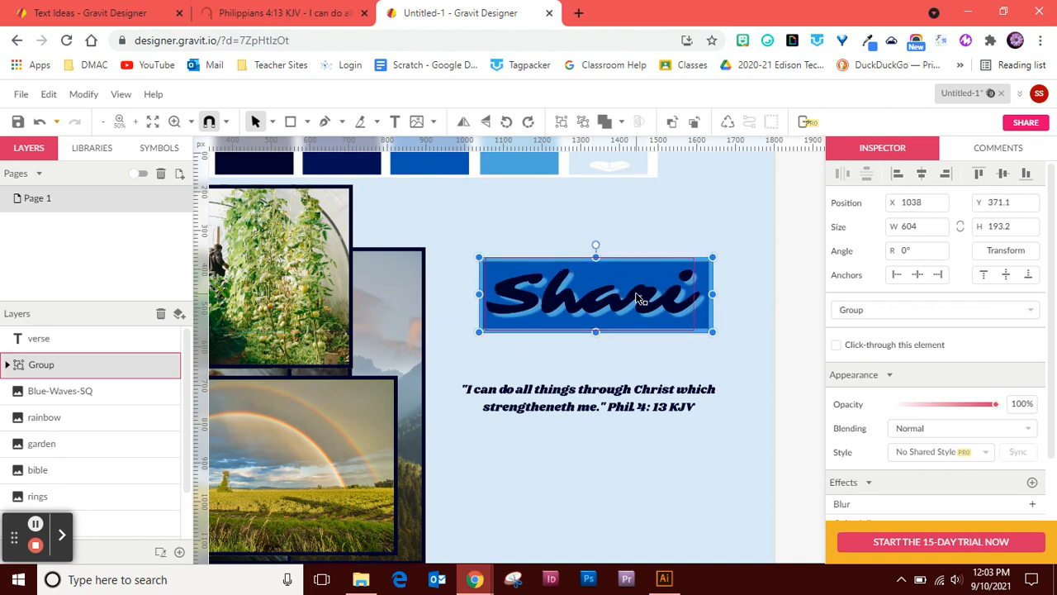
# - Move the rainbow photo to about X 1008, Y 699 and the verse above the name at about X 913, Y 273
pyautogui.click(646, 358)
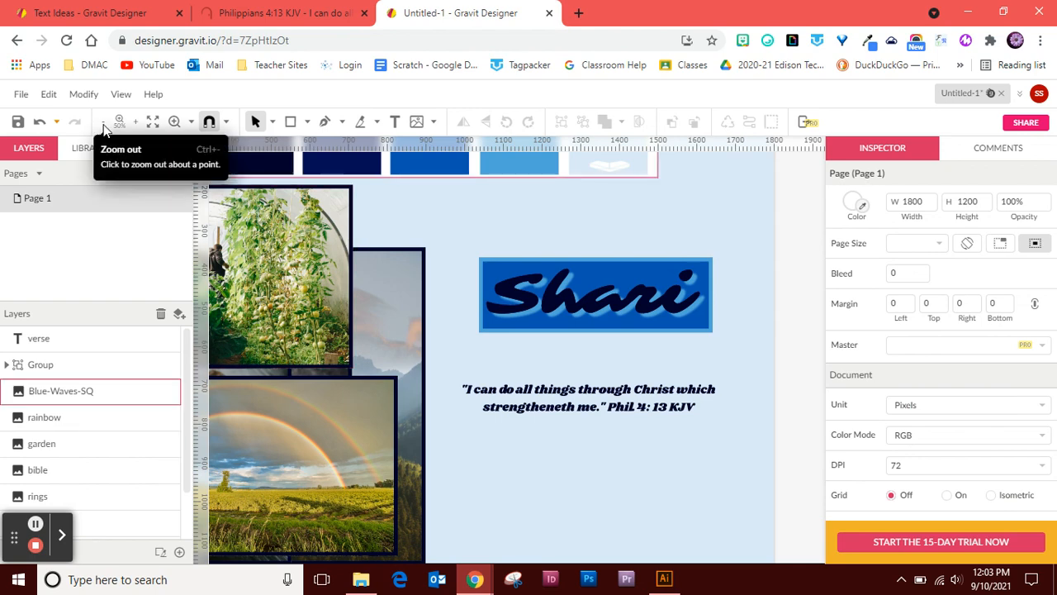
pyautogui.click(104, 126)
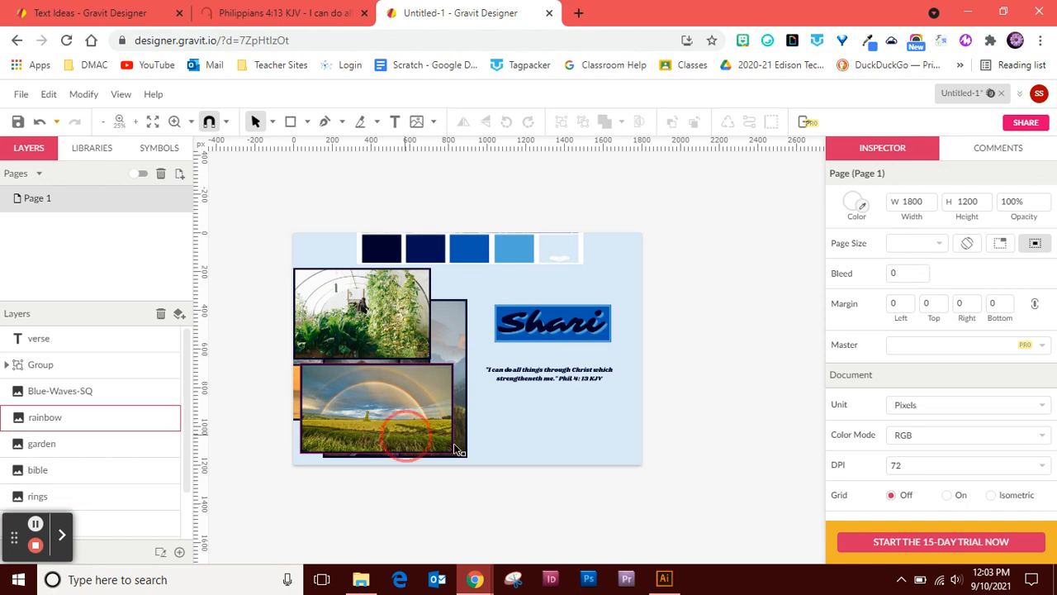
pyautogui.moveTo(458, 450); pyautogui.dragTo(592, 438)
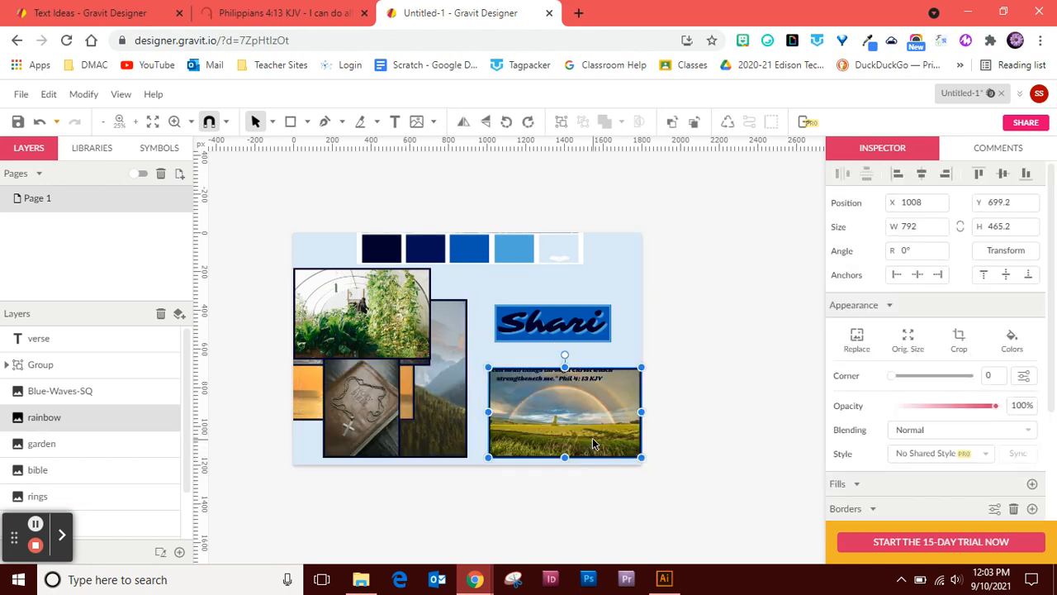
pyautogui.moveTo(545, 369); pyautogui.dragTo(541, 287)
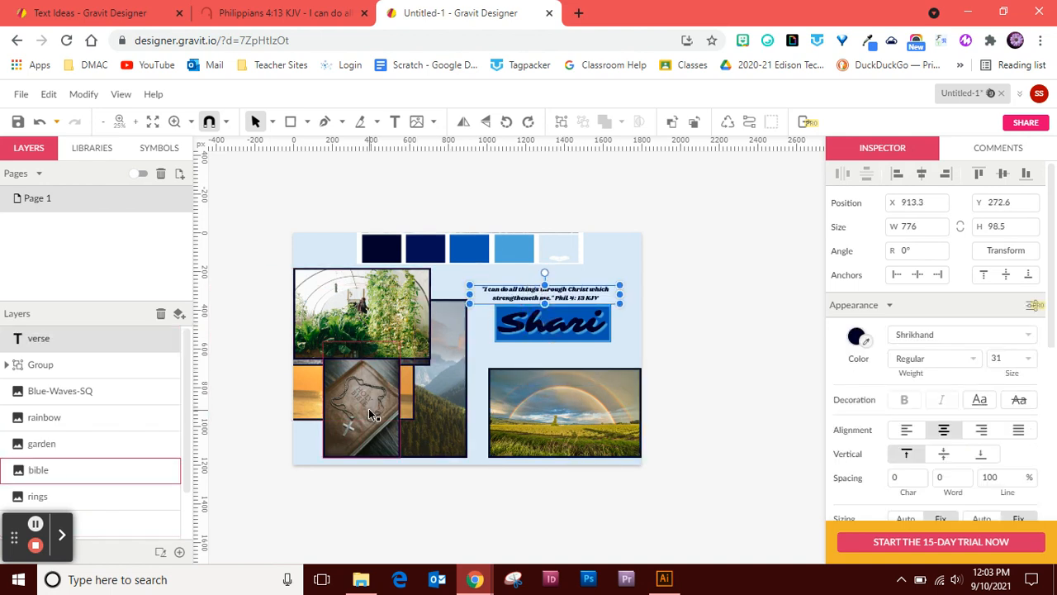
# - Move the bible photo to about X 865, Y 236 and the mom photo to about X 14, Y 468
pyautogui.moveTo(369, 407); pyautogui.dragTo(506, 344)
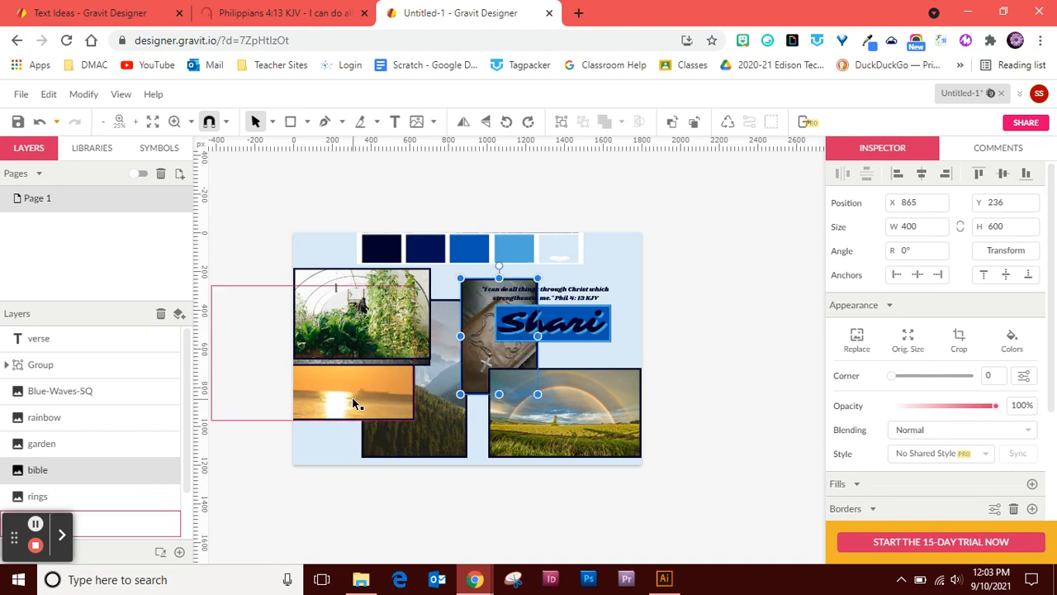
pyautogui.moveTo(353, 398); pyautogui.dragTo(439, 440)
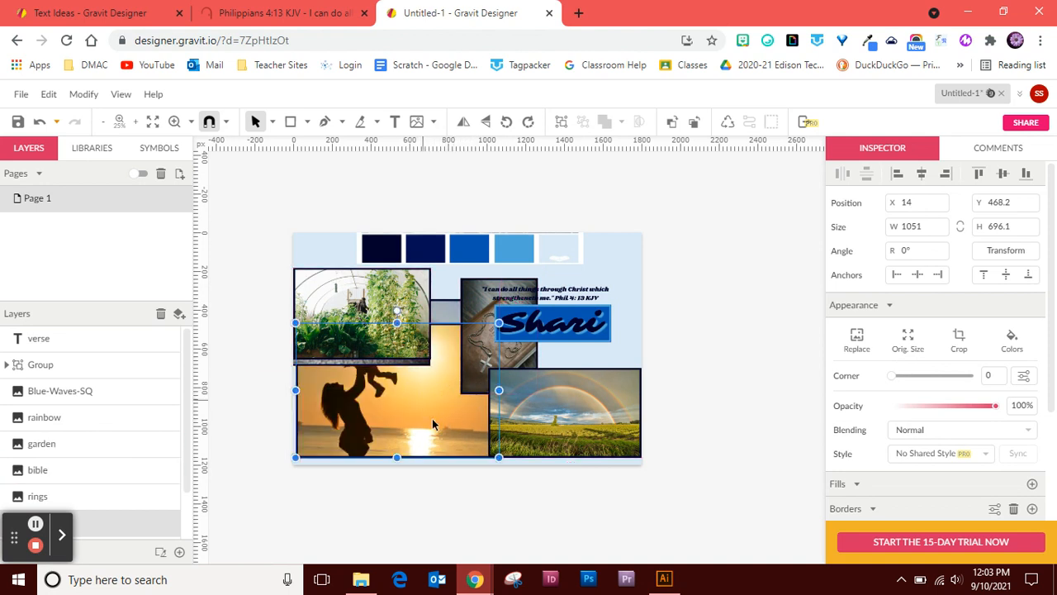
# - Clear the page's upper left by moving the garden, rings and forest photos to its upper-right edge and the color palette off the page
pyautogui.moveTo(337, 304); pyautogui.dragTo(669, 279)
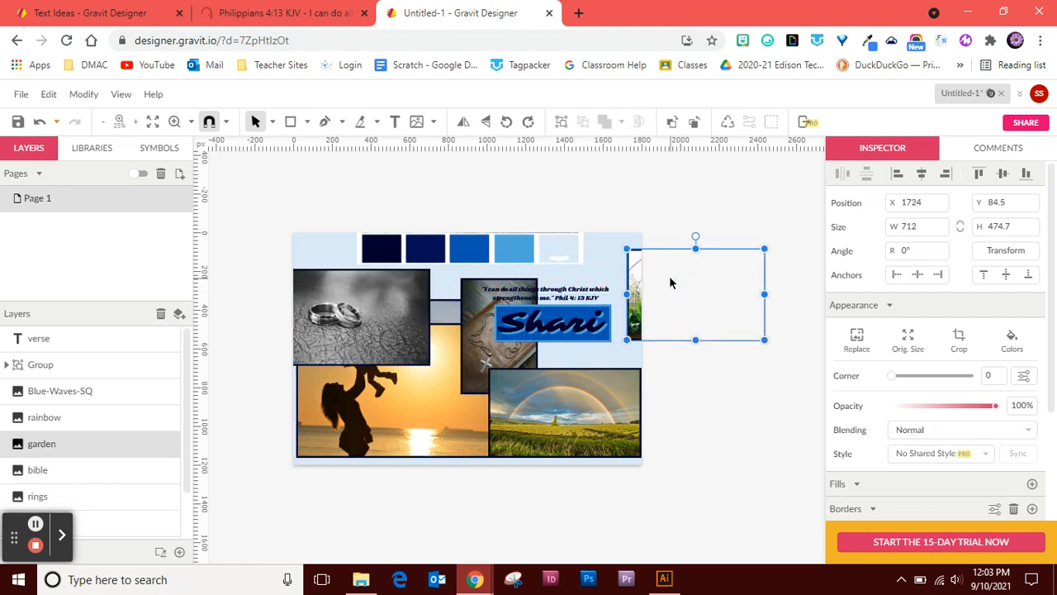
pyautogui.moveTo(479, 243); pyautogui.dragTo(522, 208)
pyautogui.moveTo(378, 314); pyautogui.dragTo(675, 270)
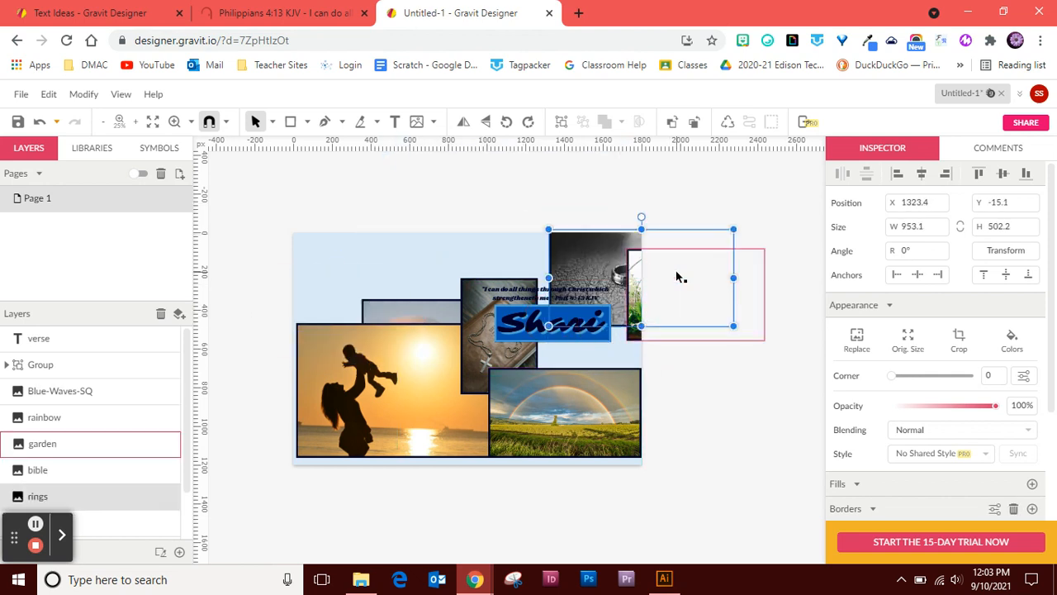
pyautogui.moveTo(420, 319); pyautogui.dragTo(602, 203)
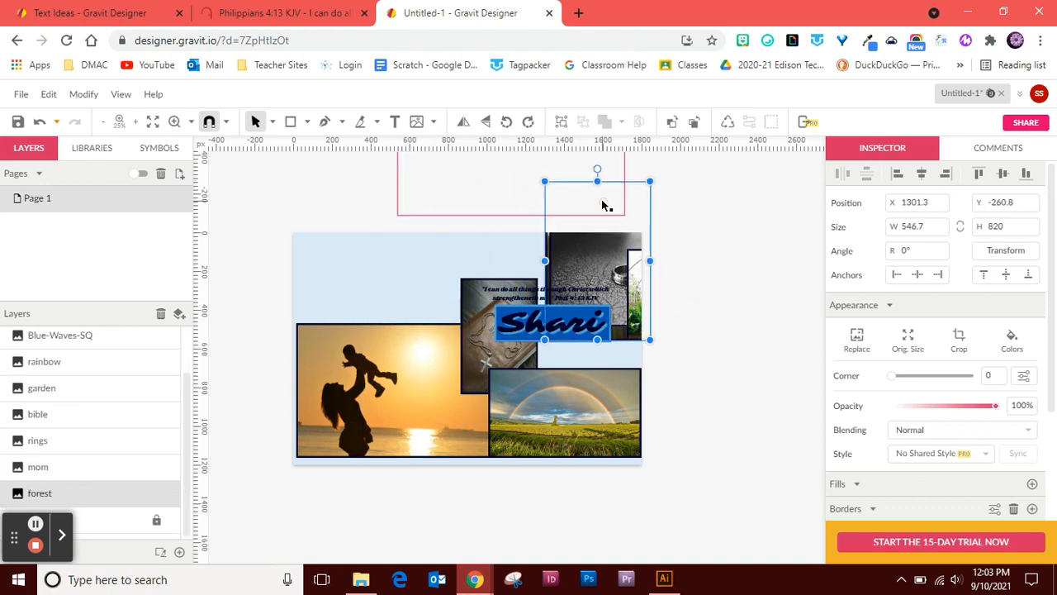
# - Shrink the mom photo to about 749 × 496 px and place it in the page's lower-left corner at about X 41, Y 668
pyautogui.click(441, 379)
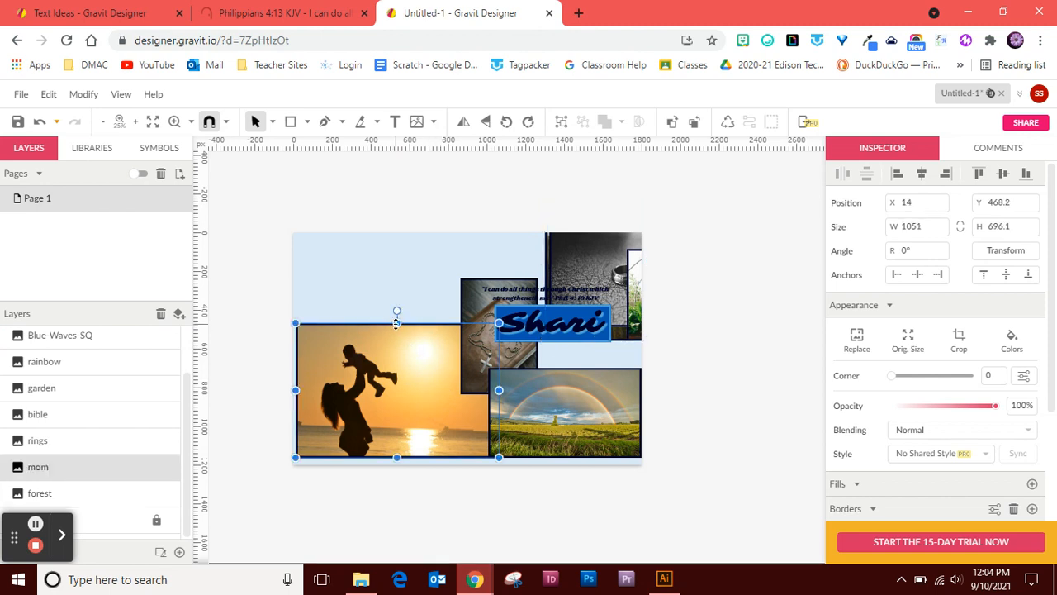
pyautogui.moveTo(397, 324); pyautogui.dragTo(386, 360)
pyautogui.moveTo(423, 426); pyautogui.dragTo(398, 426)
pyautogui.click(402, 486)
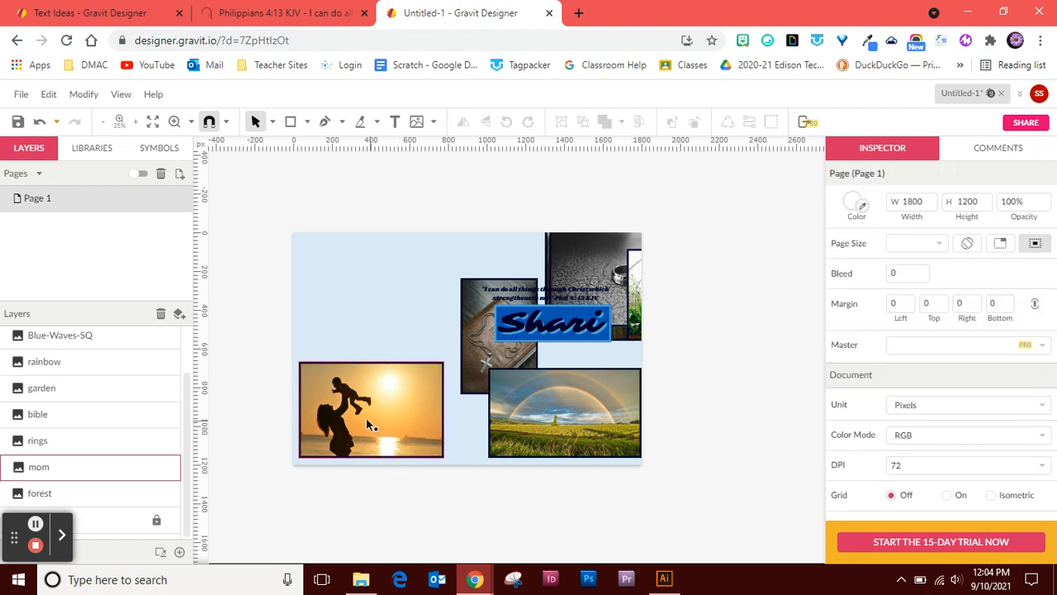
pyautogui.moveTo(366, 418); pyautogui.dragTo(370, 417)
pyautogui.click(359, 514)
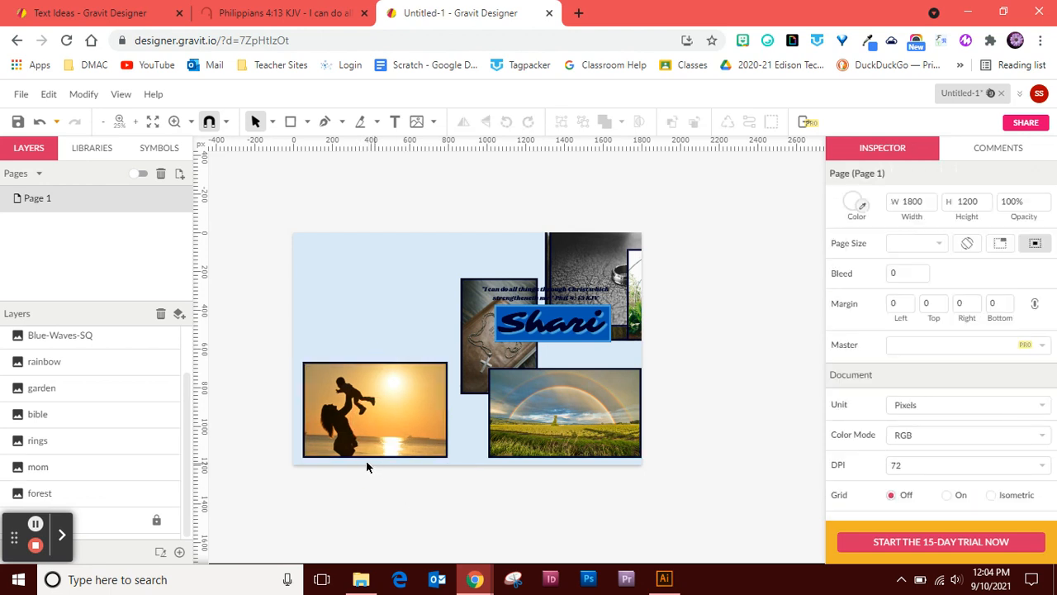
pyautogui.click(404, 426)
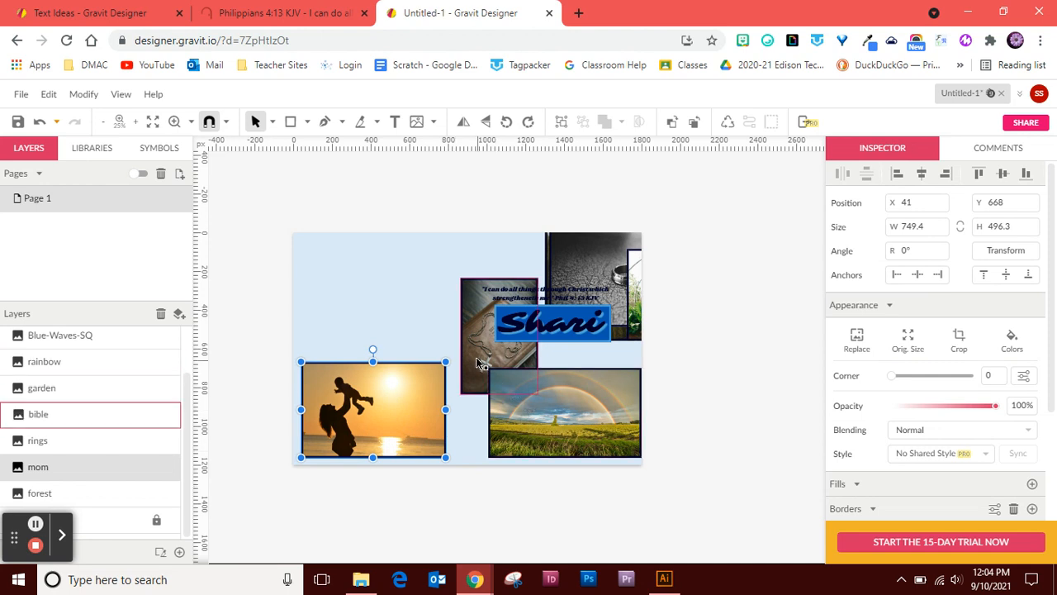
# - Move the bible photo to about X 500, Y 273 and the garden photo to the page's upper-left corner at about X 41, Y 35
pyautogui.moveTo(474, 352); pyautogui.dragTo(404, 357)
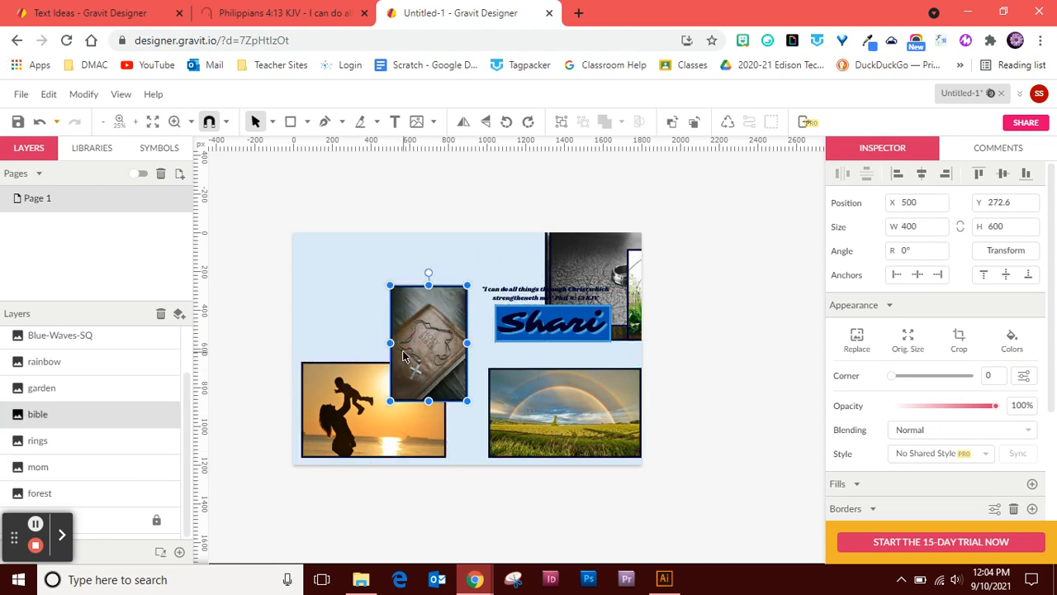
pyautogui.click(725, 336)
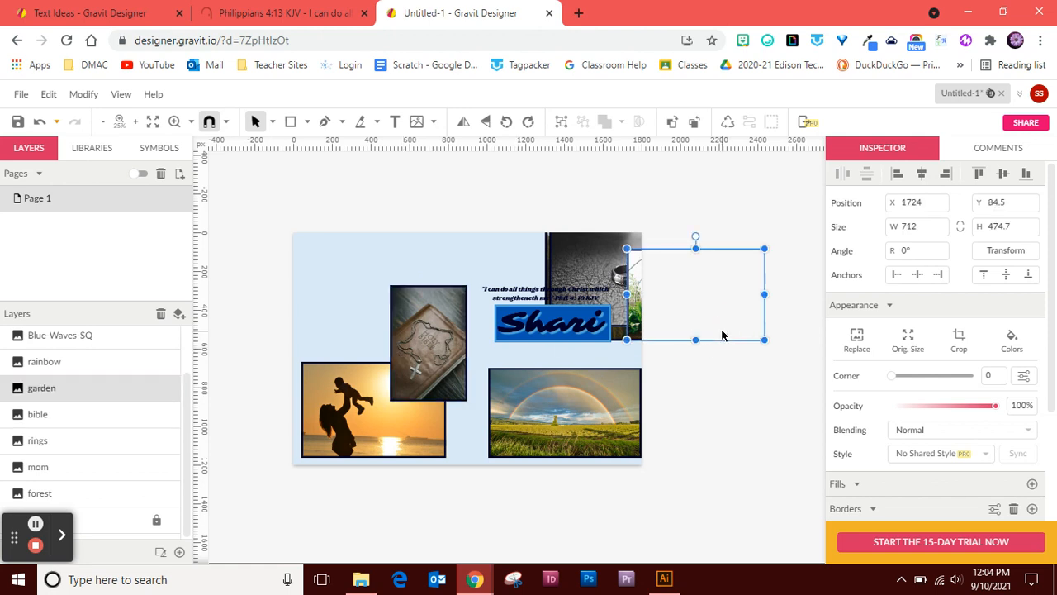
pyautogui.moveTo(725, 295); pyautogui.dragTo(396, 286)
pyautogui.moveTo(399, 287); pyautogui.dragTo(399, 286)
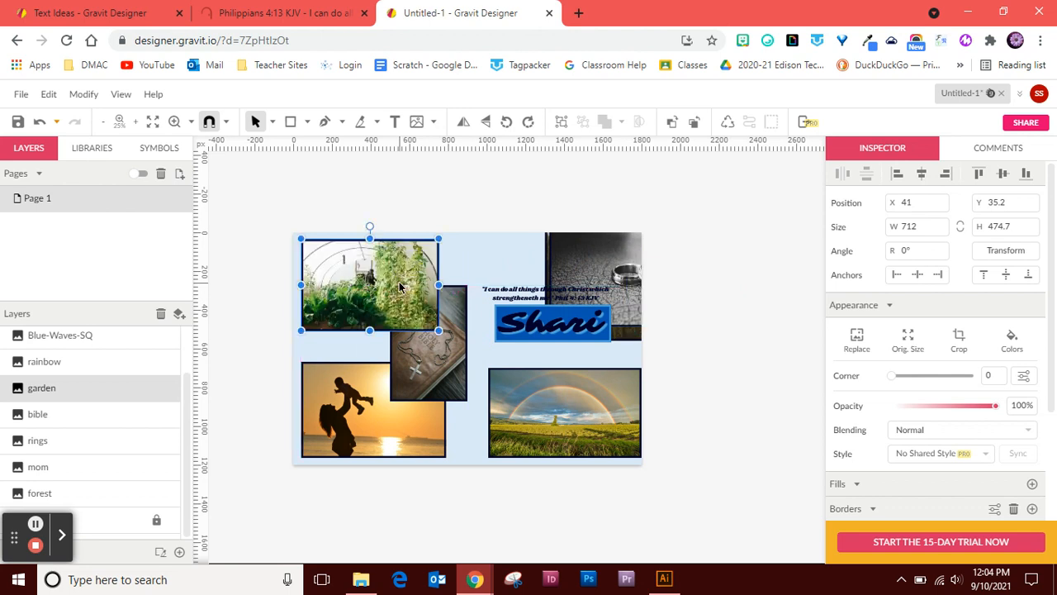
# - Move the rainbow photo to about X 20, Y 99 and fit the rings photo at about X 836, Y 668, sized about 942 × 496 px
pyautogui.moveTo(580, 409); pyautogui.dragTo(389, 290)
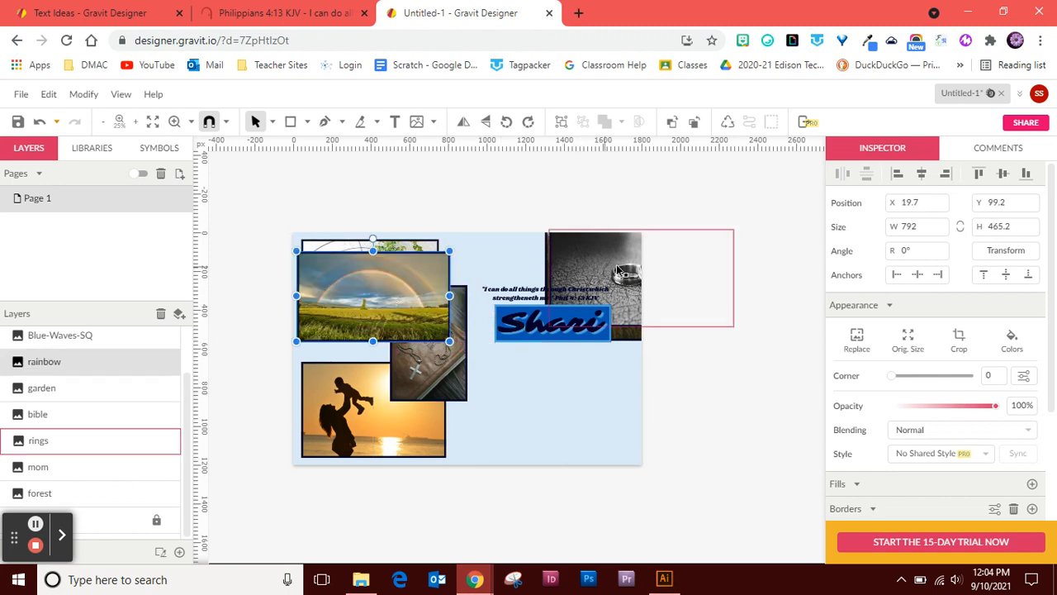
pyautogui.moveTo(628, 270); pyautogui.dragTo(531, 399)
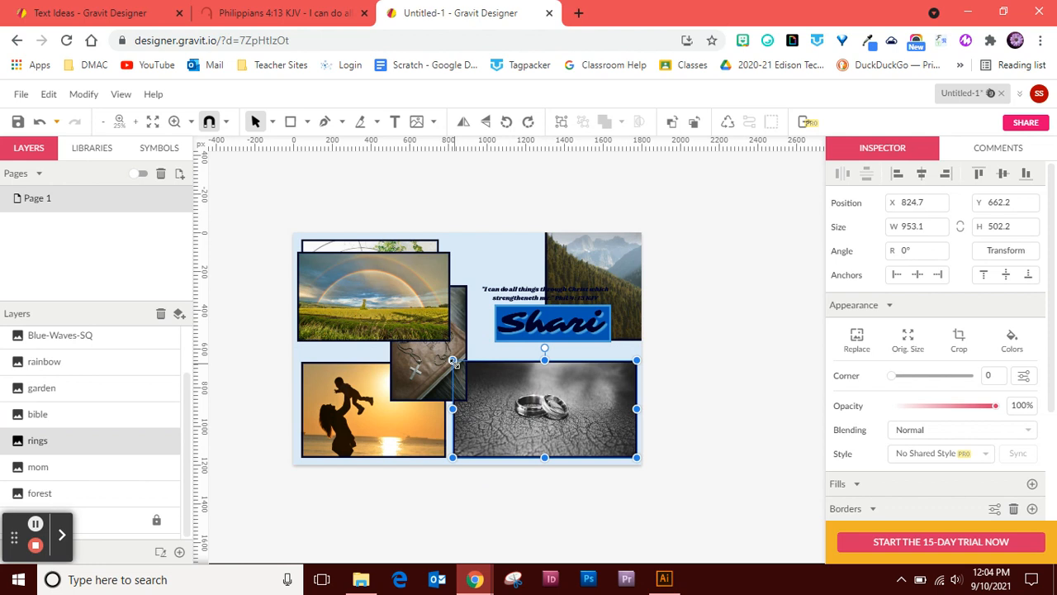
pyautogui.moveTo(452, 361); pyautogui.dragTo(458, 366)
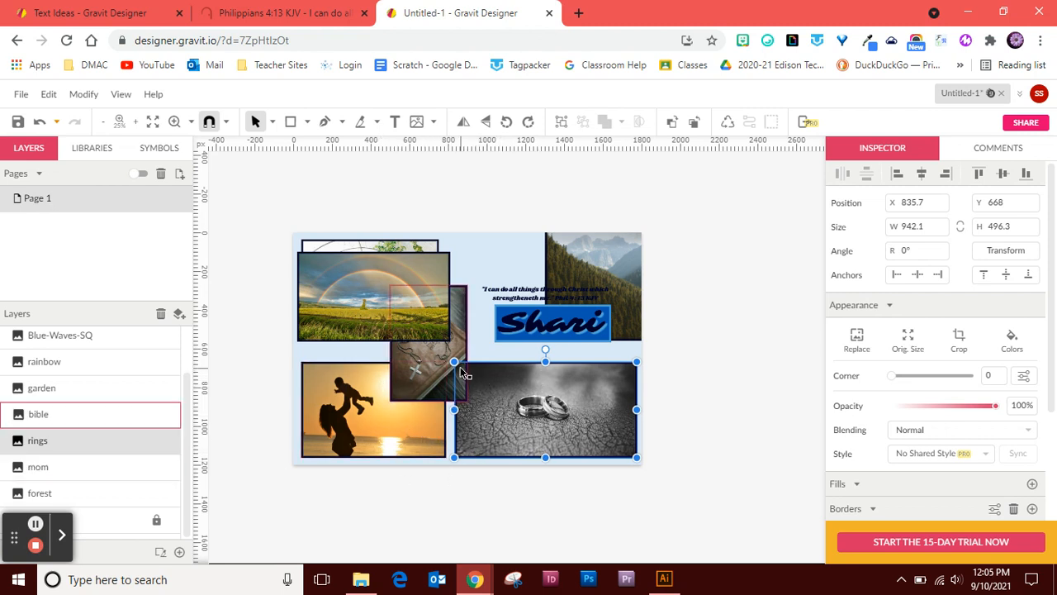
pyautogui.click(483, 467)
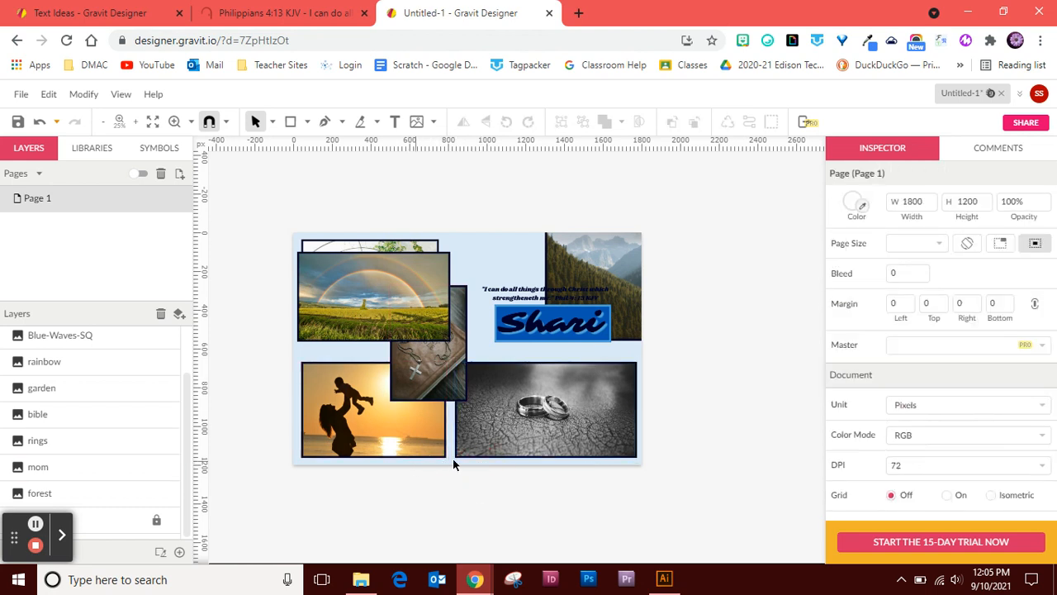
# - Move the bible photo mostly above the page at about X 790, Y -501 and the rainbow photo to about X 416, Y 510
pyautogui.moveTo(428, 374); pyautogui.dragTo(485, 220)
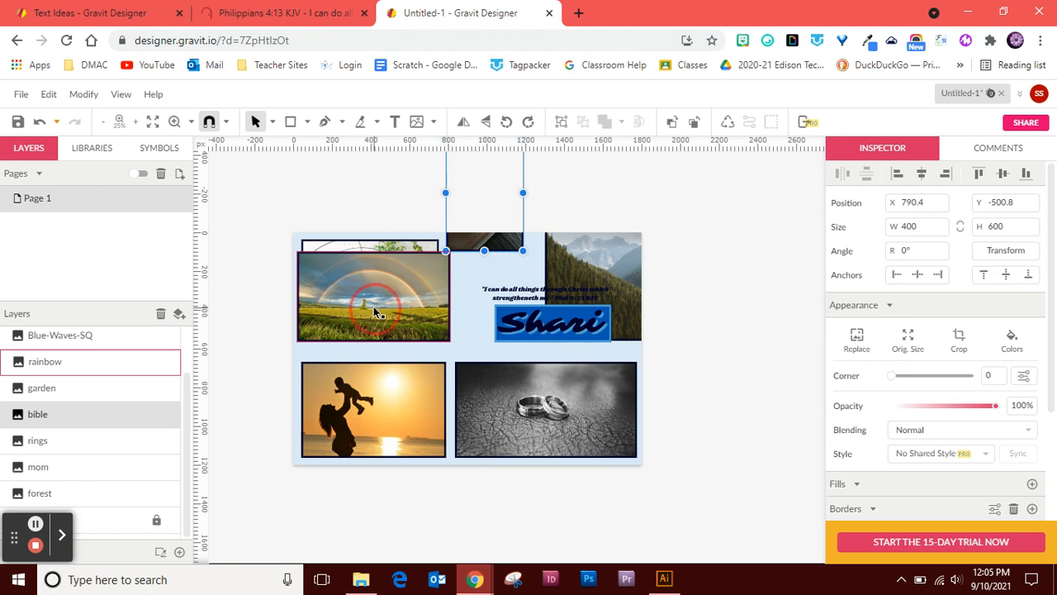
pyautogui.moveTo(376, 312); pyautogui.dragTo(452, 390)
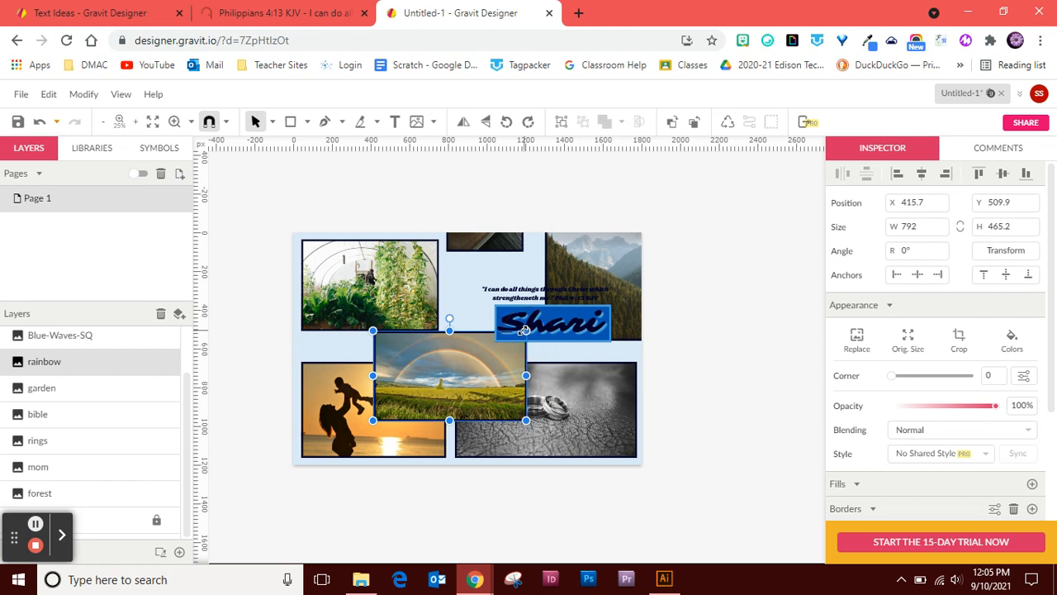
# - Shrink the rainbow photo to about 648 × 381 px and position it near the page's center at about X 466, Y 510
pyautogui.keyDown('shift'); pyautogui.click(505, 343); pyautogui.keyUp('shift')
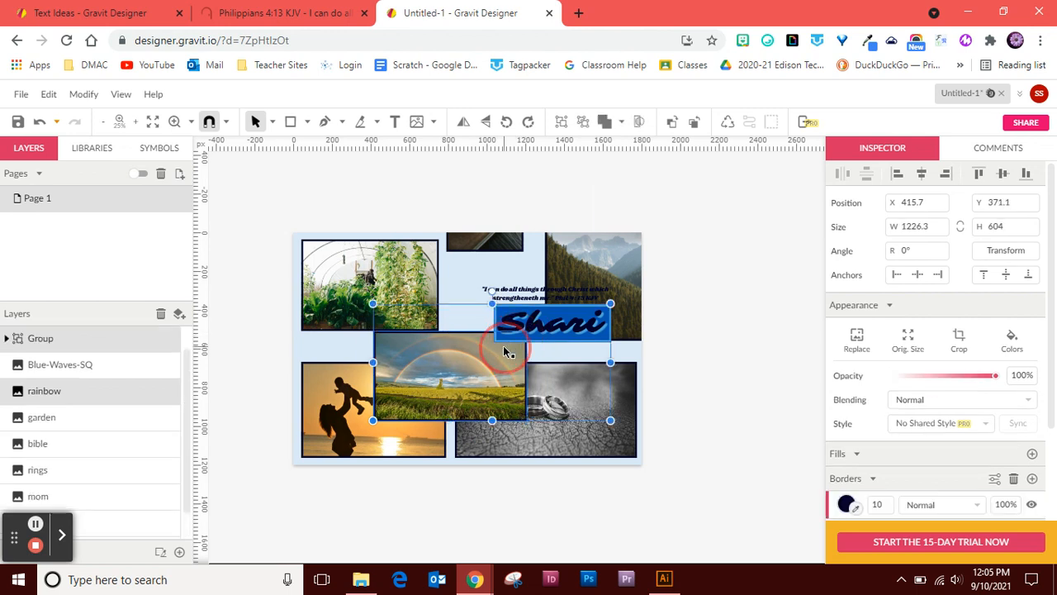
pyautogui.moveTo(503, 345); pyautogui.dragTo(507, 351)
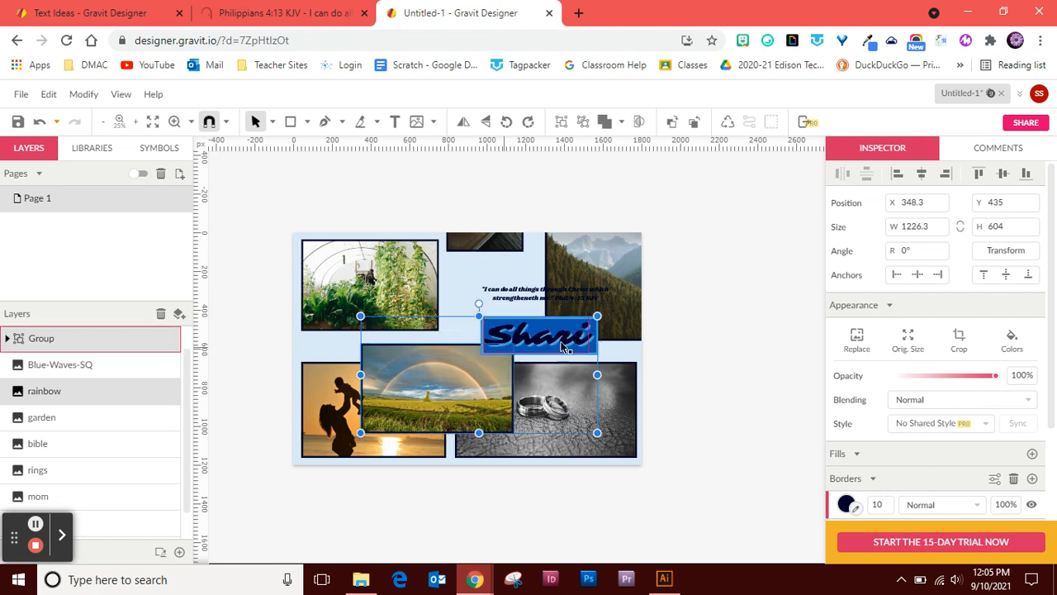
pyautogui.click(719, 342)
pyautogui.click(483, 399)
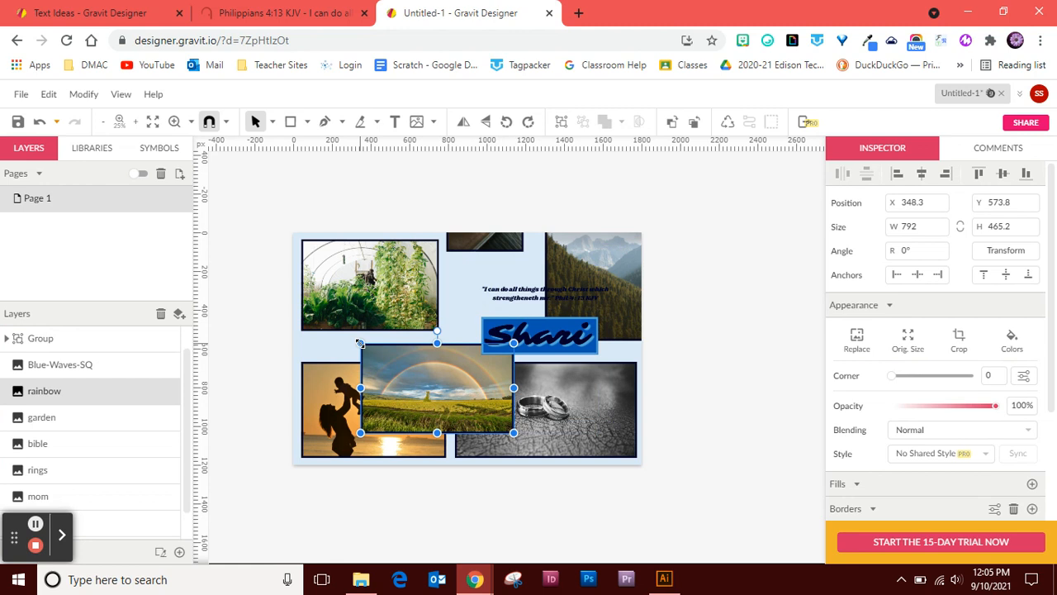
pyautogui.moveTo(360, 342); pyautogui.dragTo(388, 360)
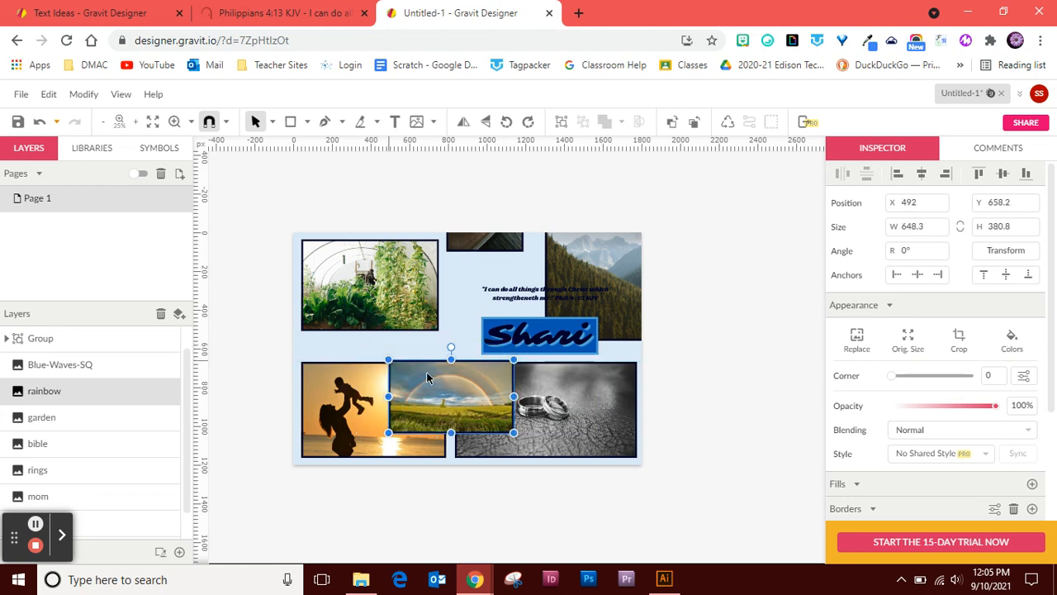
pyautogui.moveTo(467, 398); pyautogui.dragTo(464, 369)
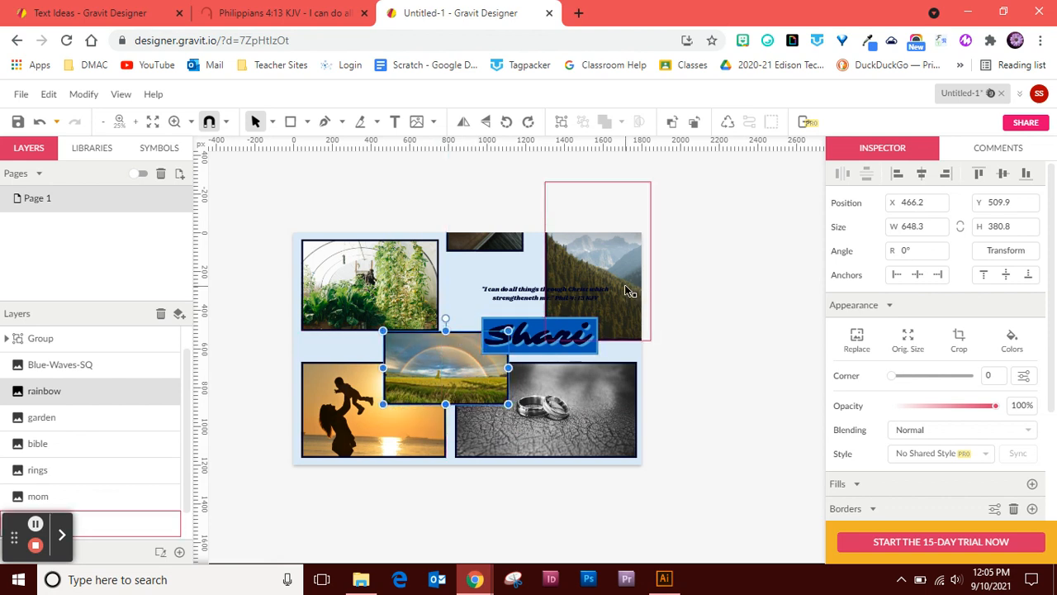
# - Move the forest photo to about X 0, Y -375 and the name group above the rings photo at about X 1174, Y 445
pyautogui.moveTo(629, 291); pyautogui.dragTo(377, 269)
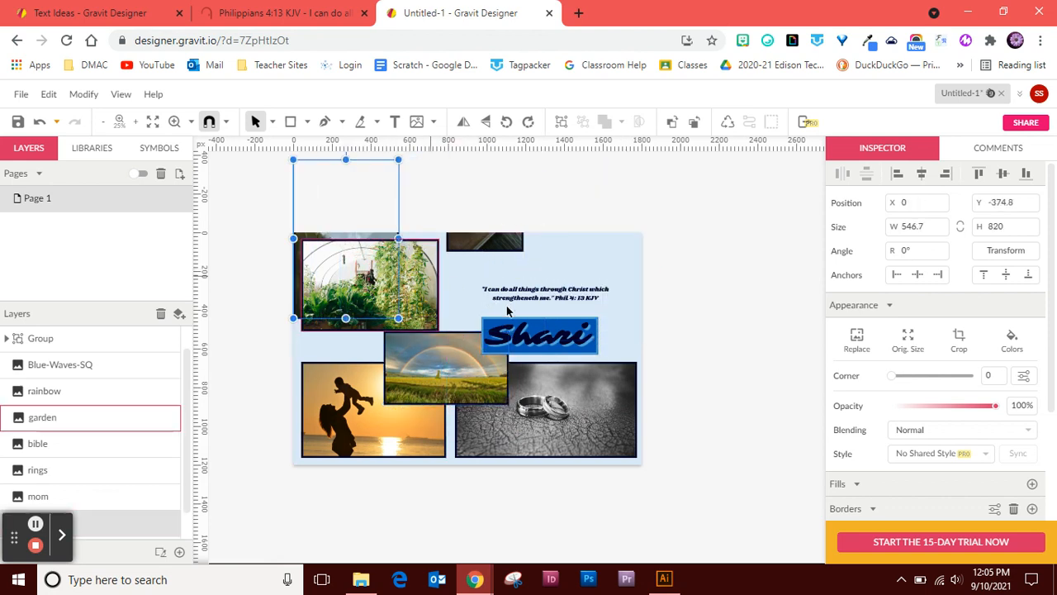
pyautogui.click(595, 336)
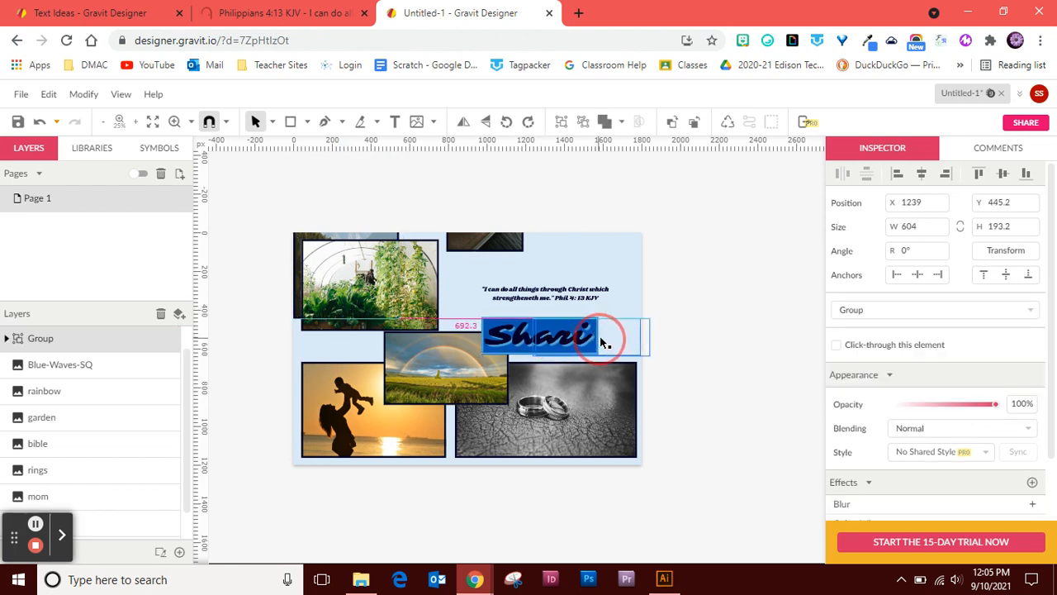
pyautogui.moveTo(601, 339); pyautogui.dragTo(585, 339)
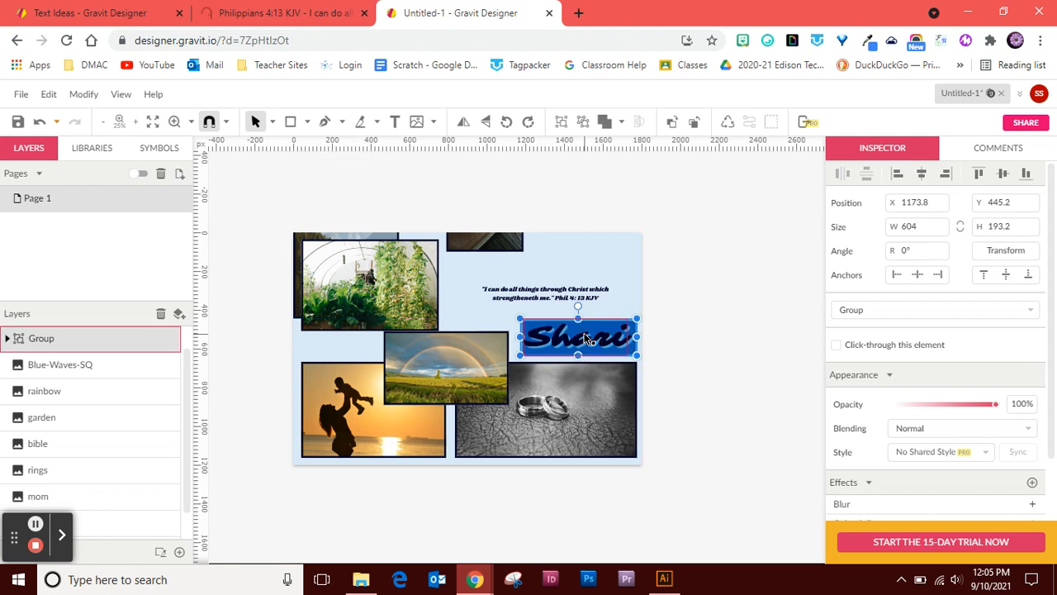
pyautogui.click(707, 341)
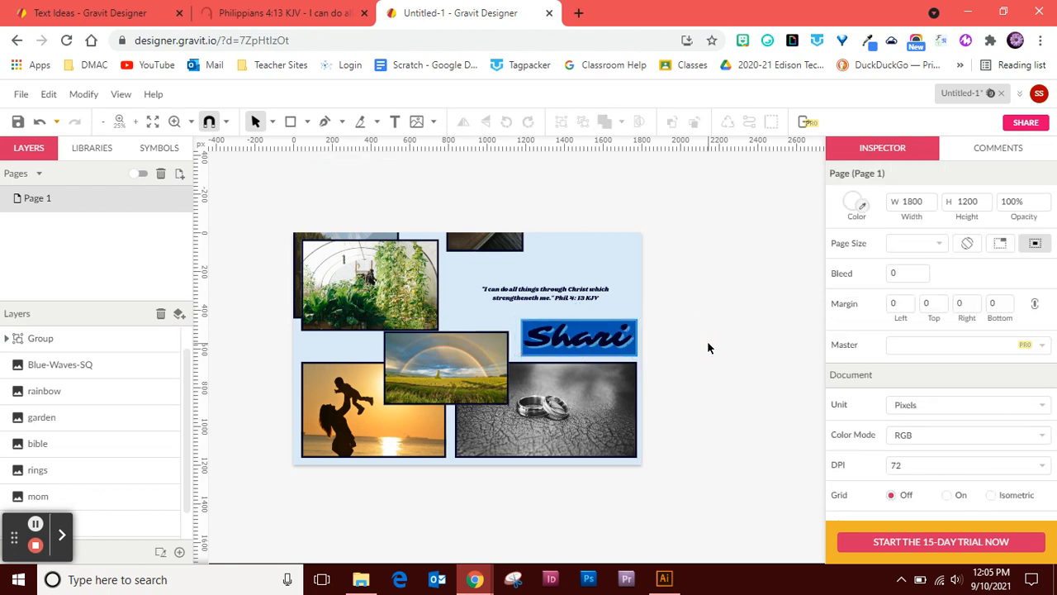
# - Enlarge the rainbow photo to about 686 × 403 px and move the garden photo to the page's upper right, above the name group
pyautogui.click(467, 385)
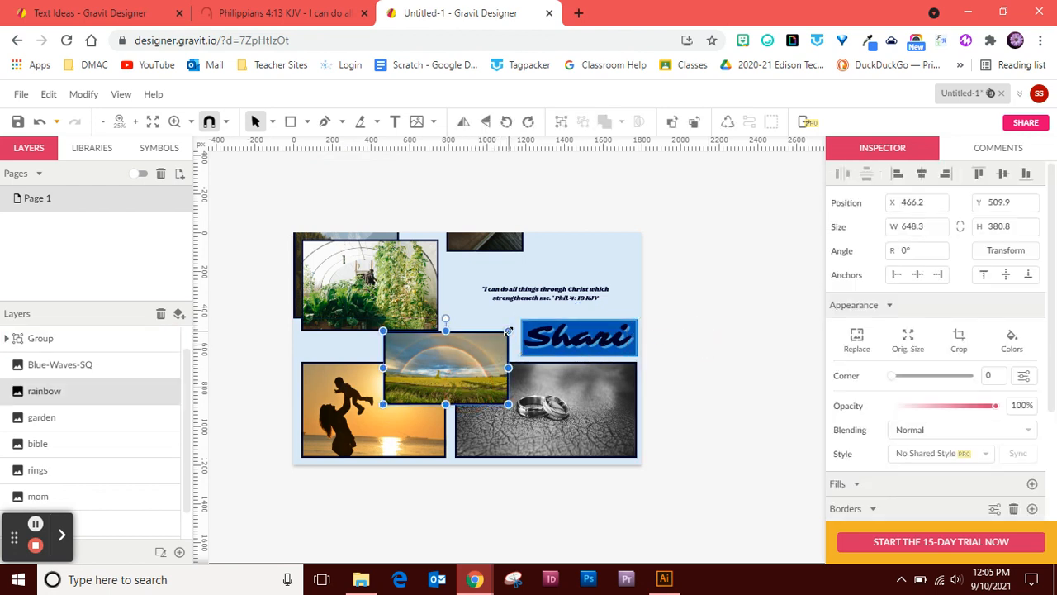
pyautogui.moveTo(508, 331)
pyautogui.mouseDown()
pyautogui.moveTo(517, 324)
pyautogui.moveTo(506, 329)
pyautogui.mouseUp()
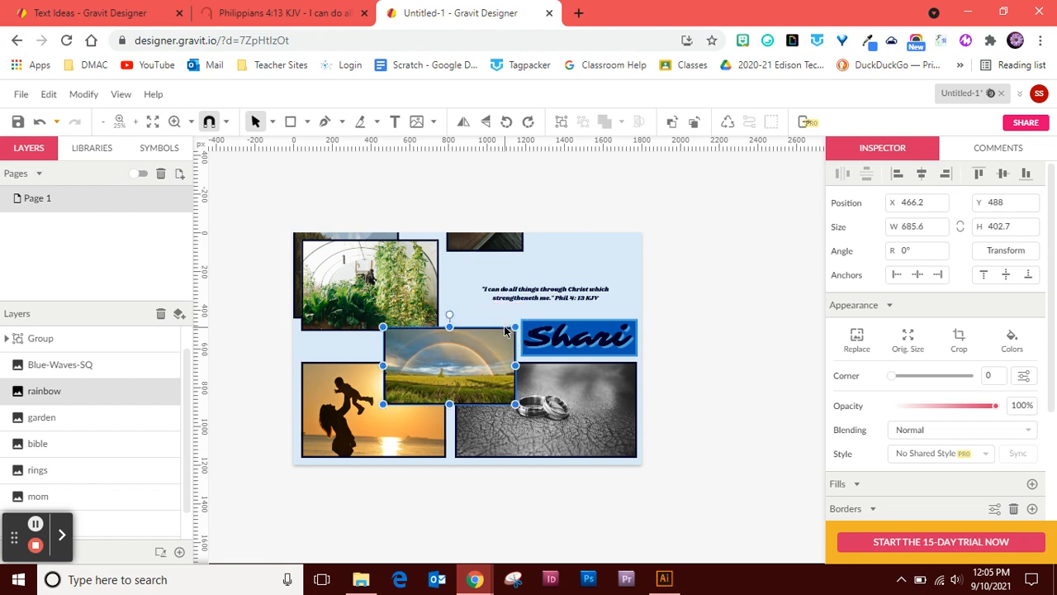
pyautogui.click(411, 285)
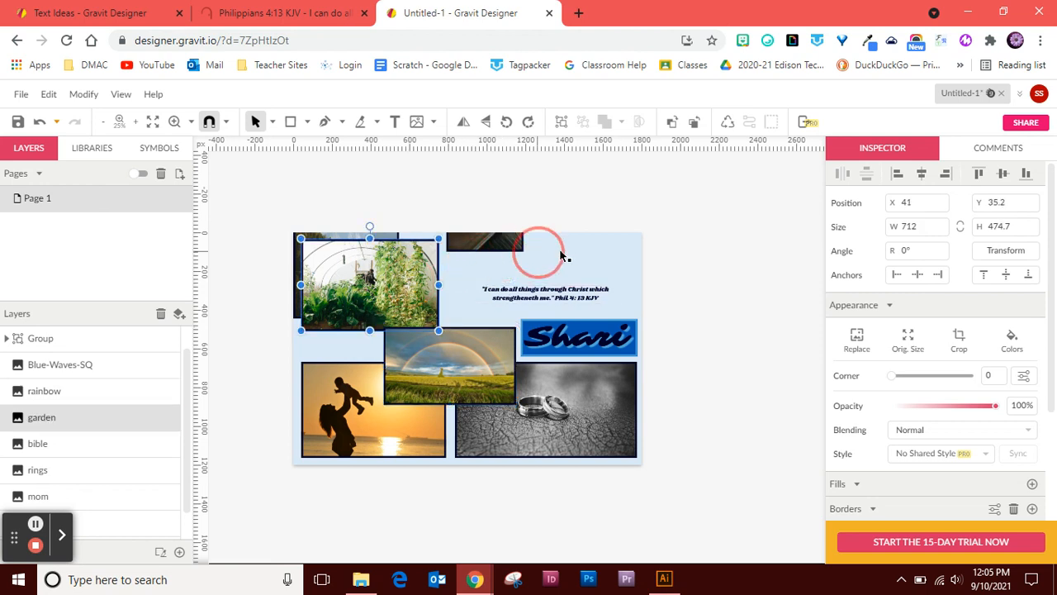
pyautogui.moveTo(560, 256); pyautogui.dragTo(608, 282)
pyautogui.click(36, 523)
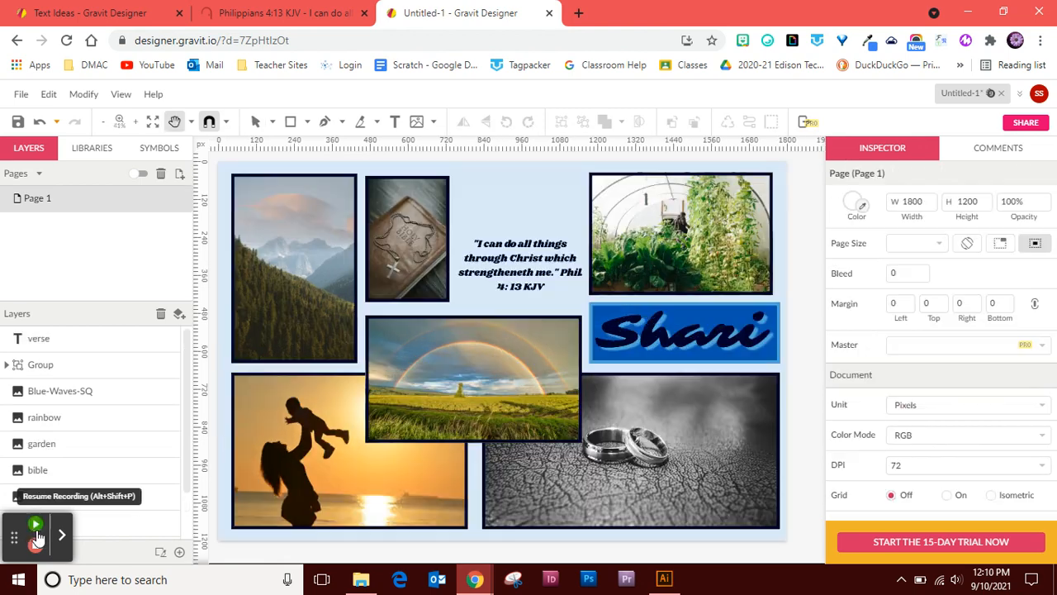
pyautogui.click(35, 525)
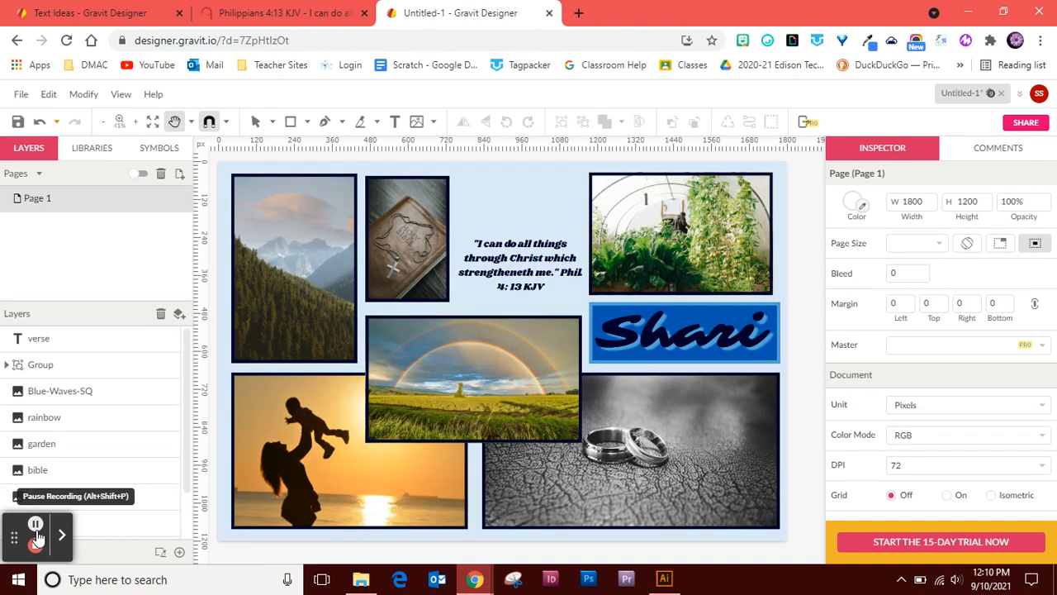